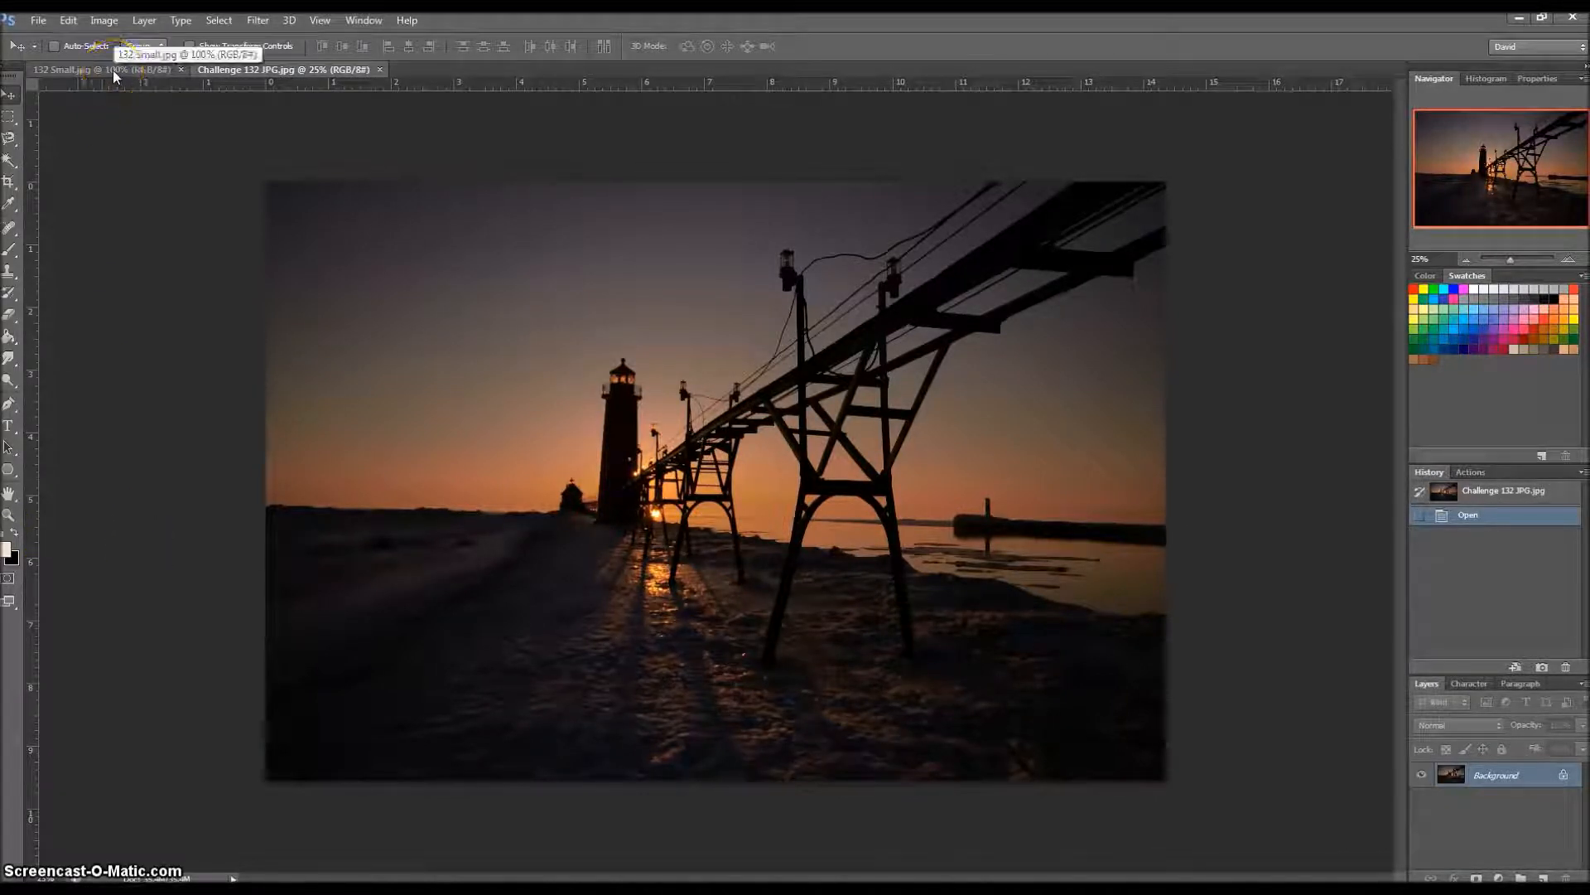
- Bring up the finished lighthouse example in 132 Small.jpg to examine its light beams
left_click(114, 71)
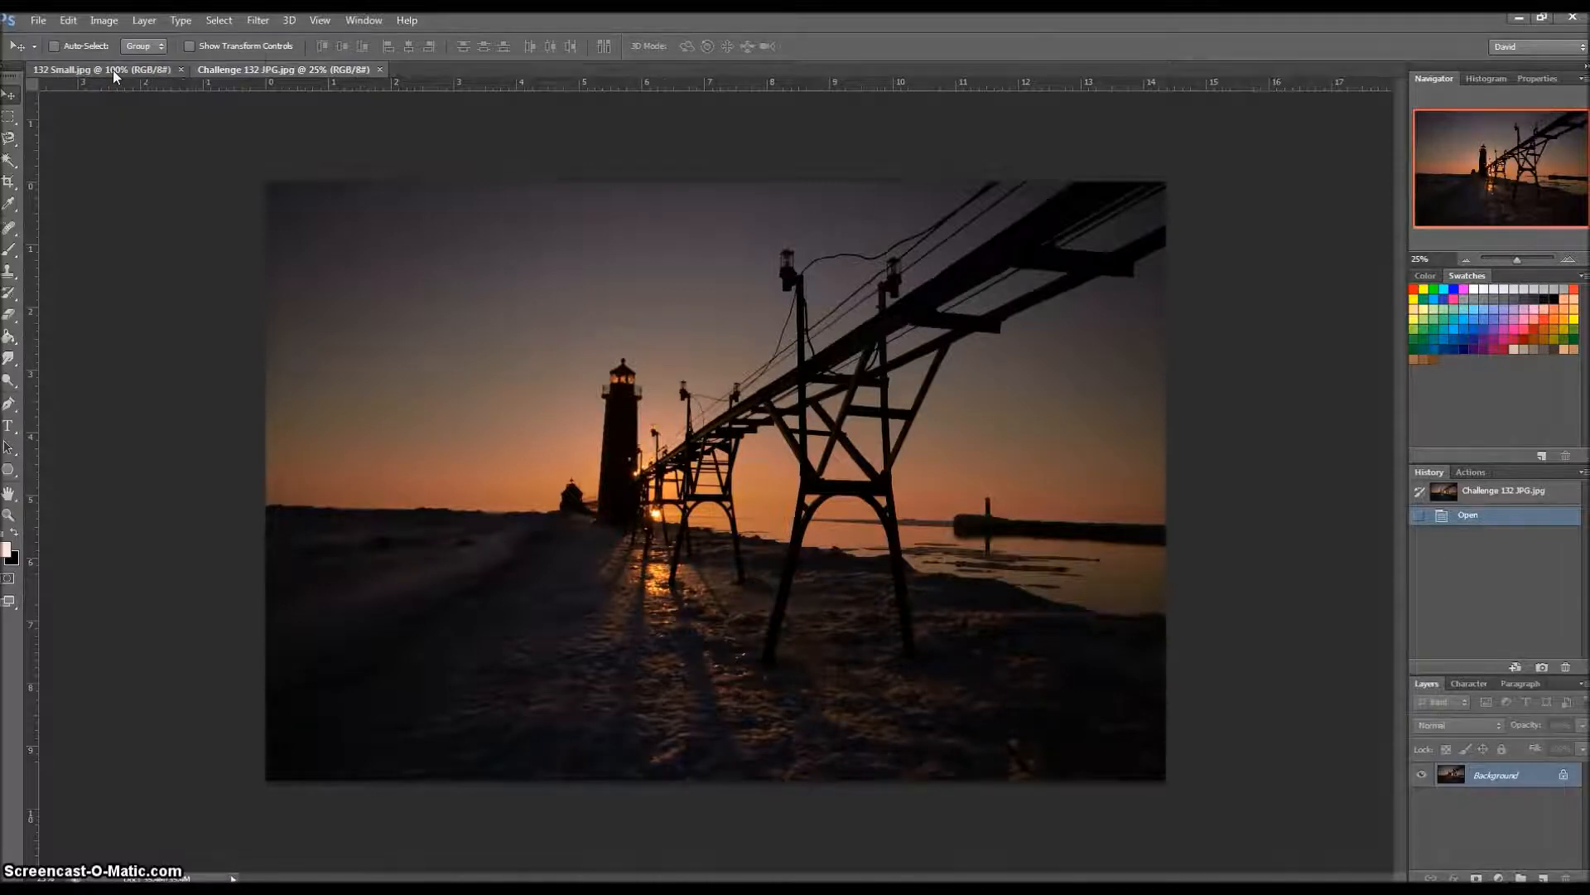
left_click(212, 65)
left_click(116, 74)
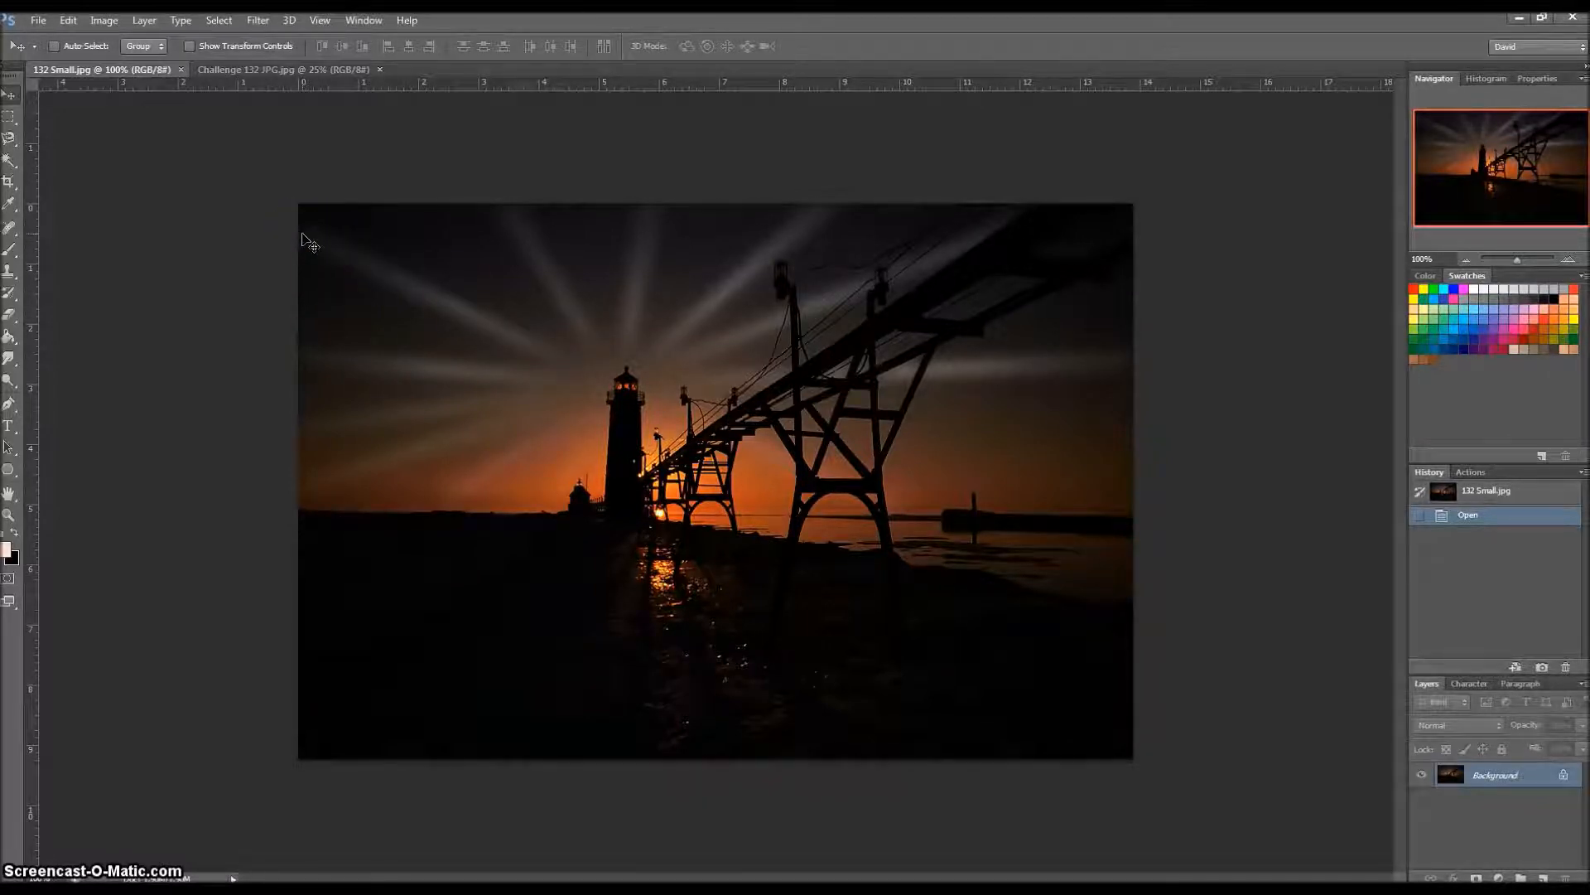
- Duplicate the background layer of Challenge 132 JPG.jpg and set the duplicate's blending mode to Overlay
left_click(265, 69)
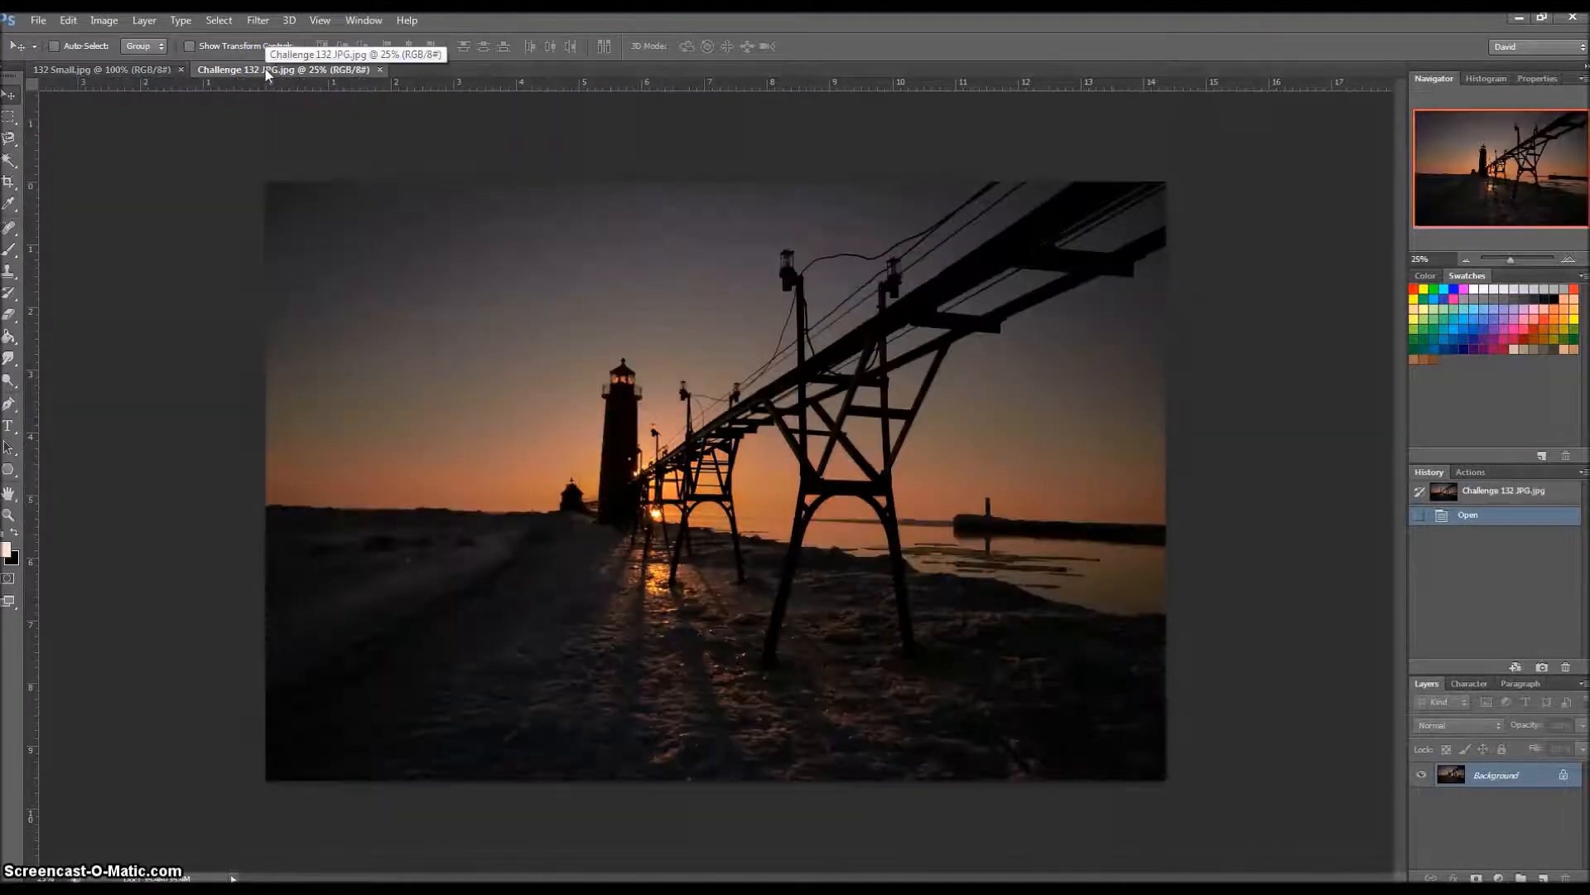
key("ctrl+j")
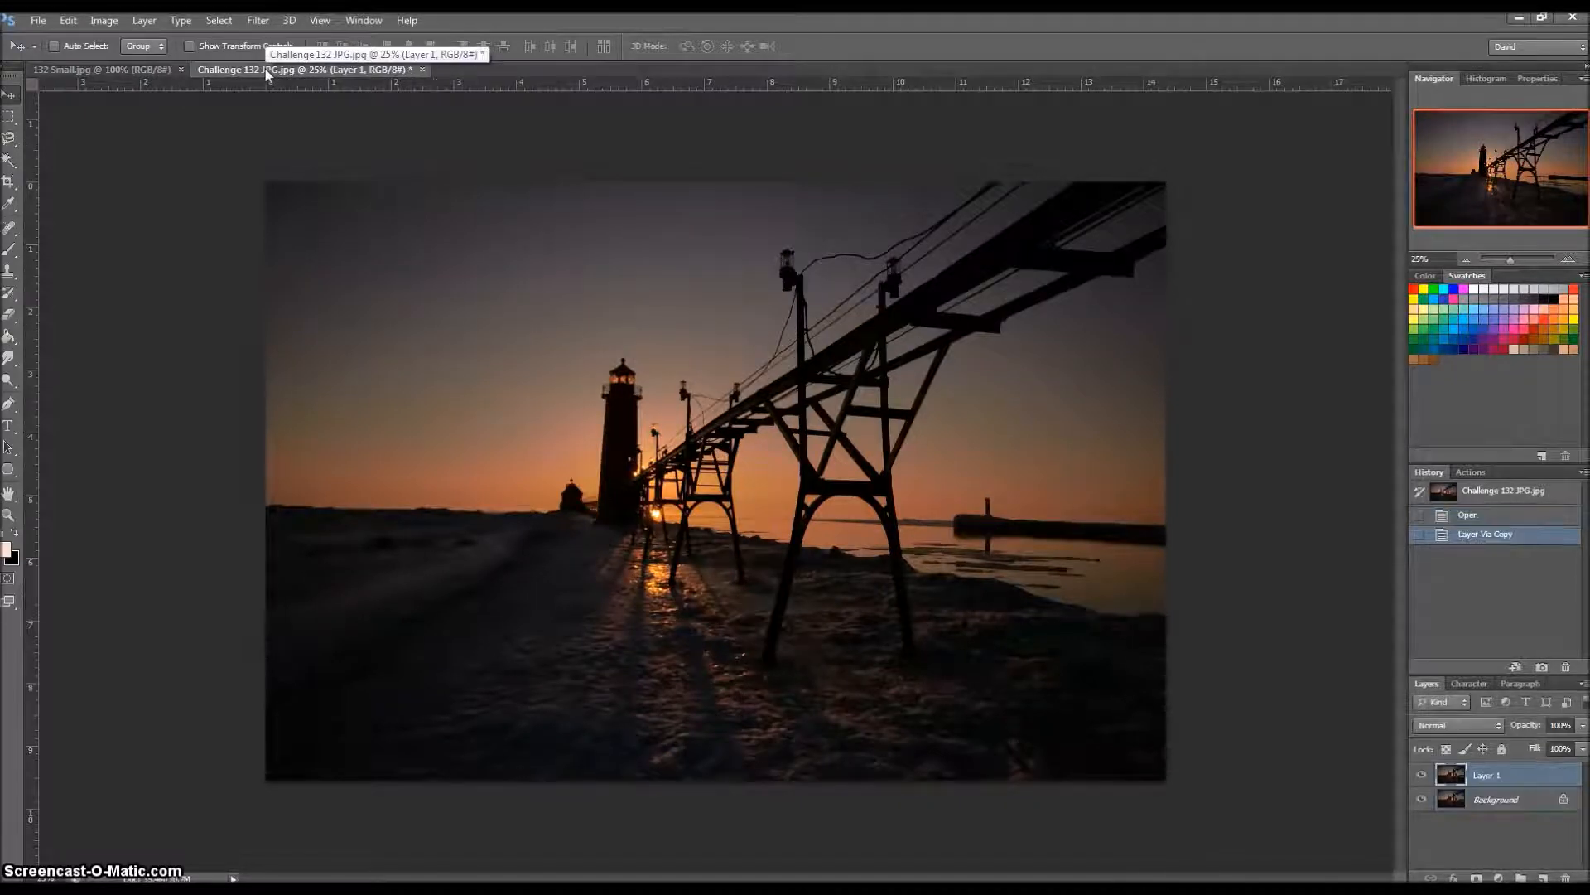
left_click(1060, 308)
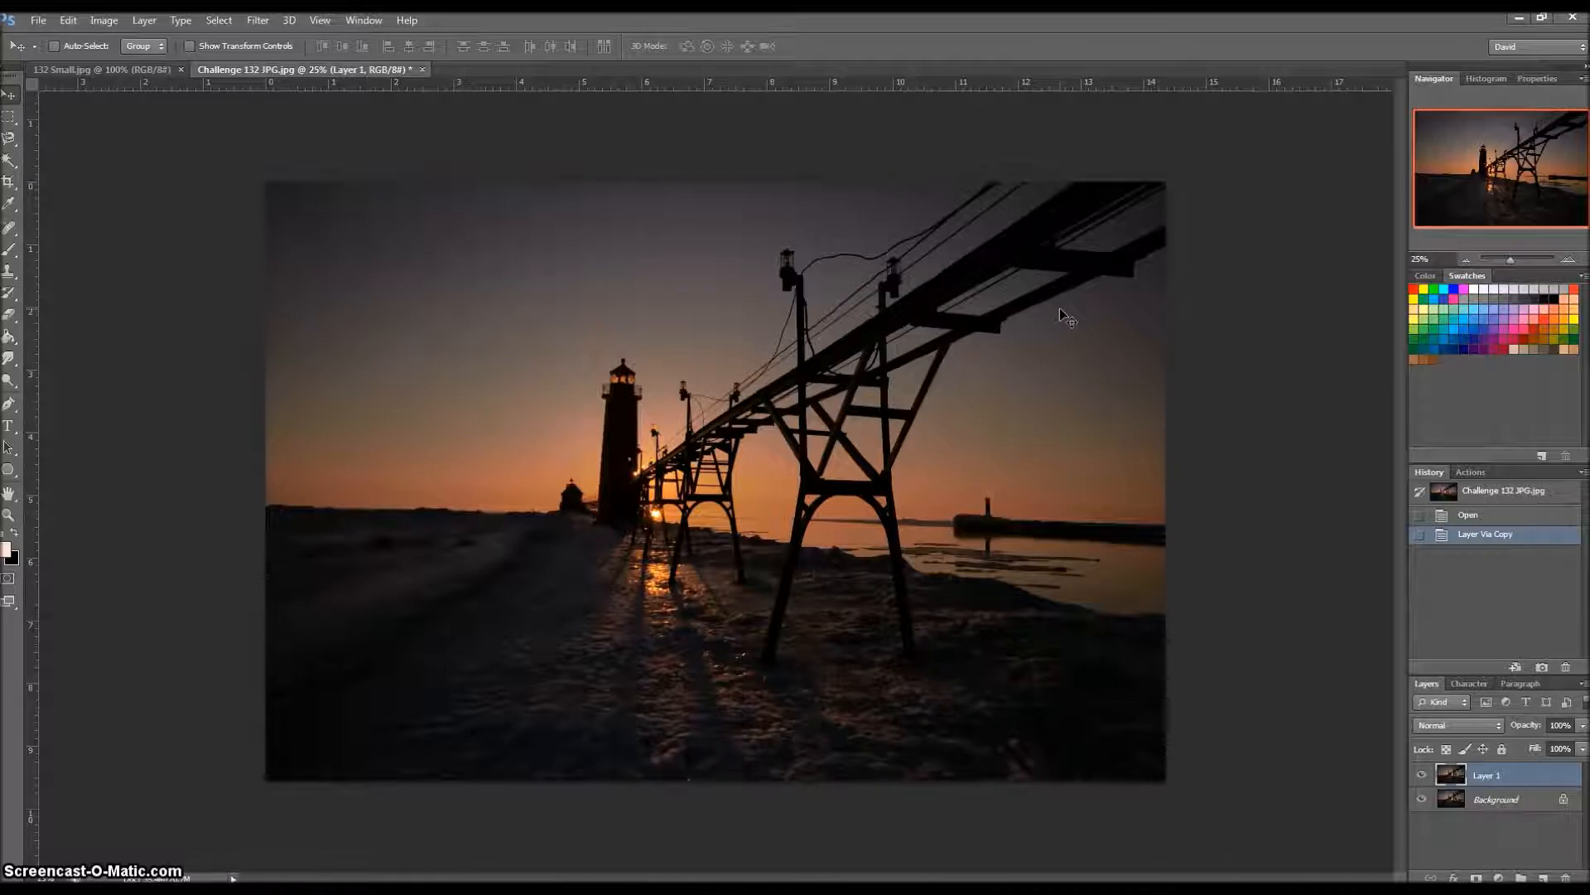
left_click(1491, 726)
left_click(1462, 497)
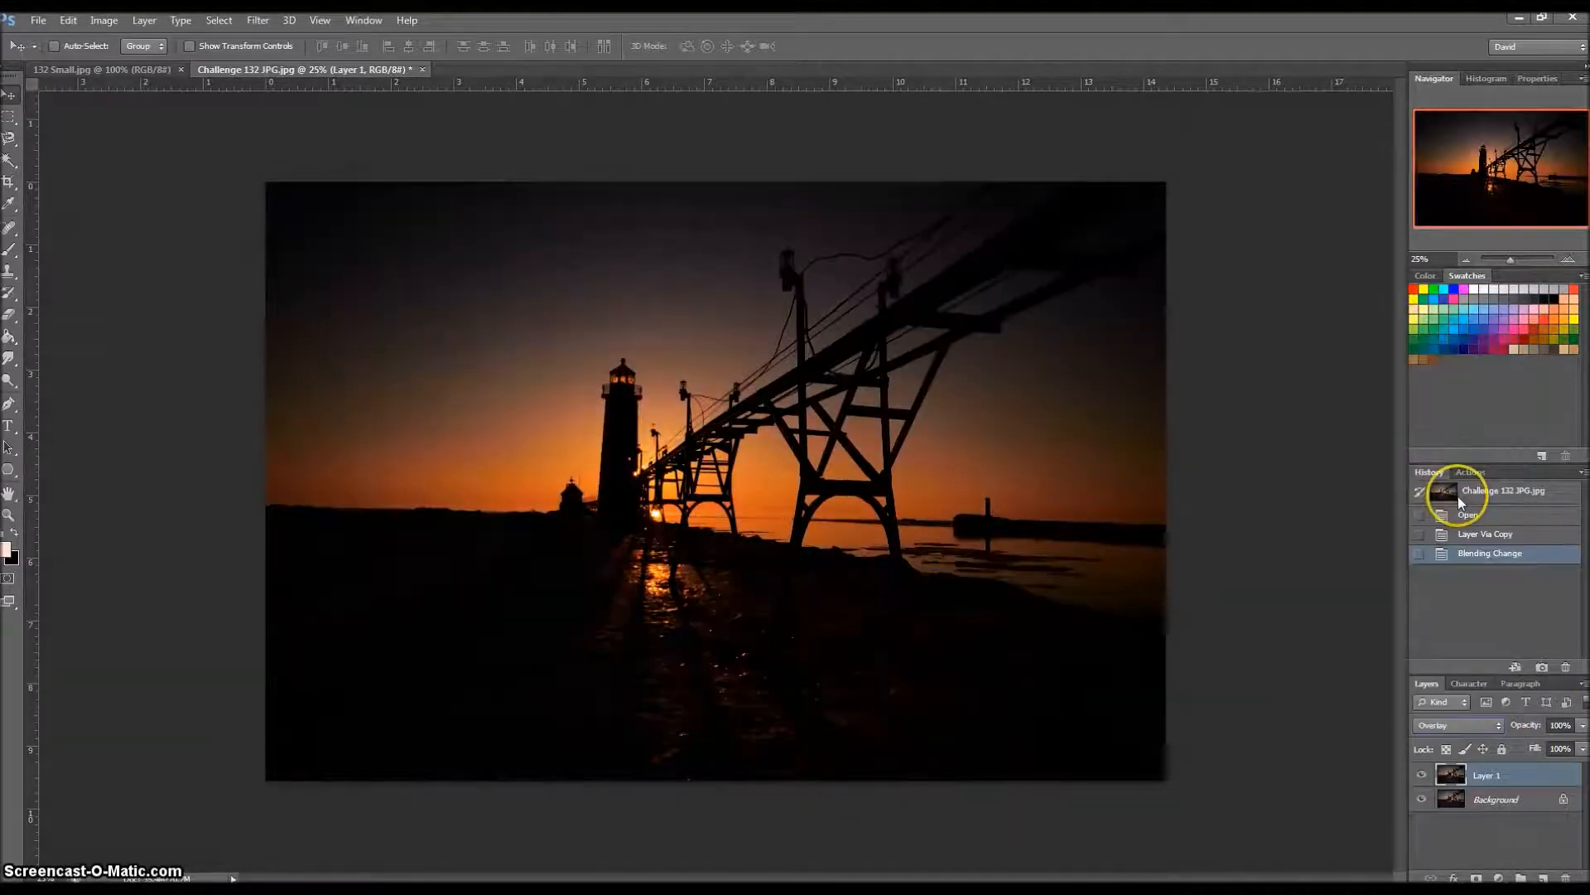
- Compare the Overlay version of the photo with the finished example in 132 Small.jpg
left_click(134, 73)
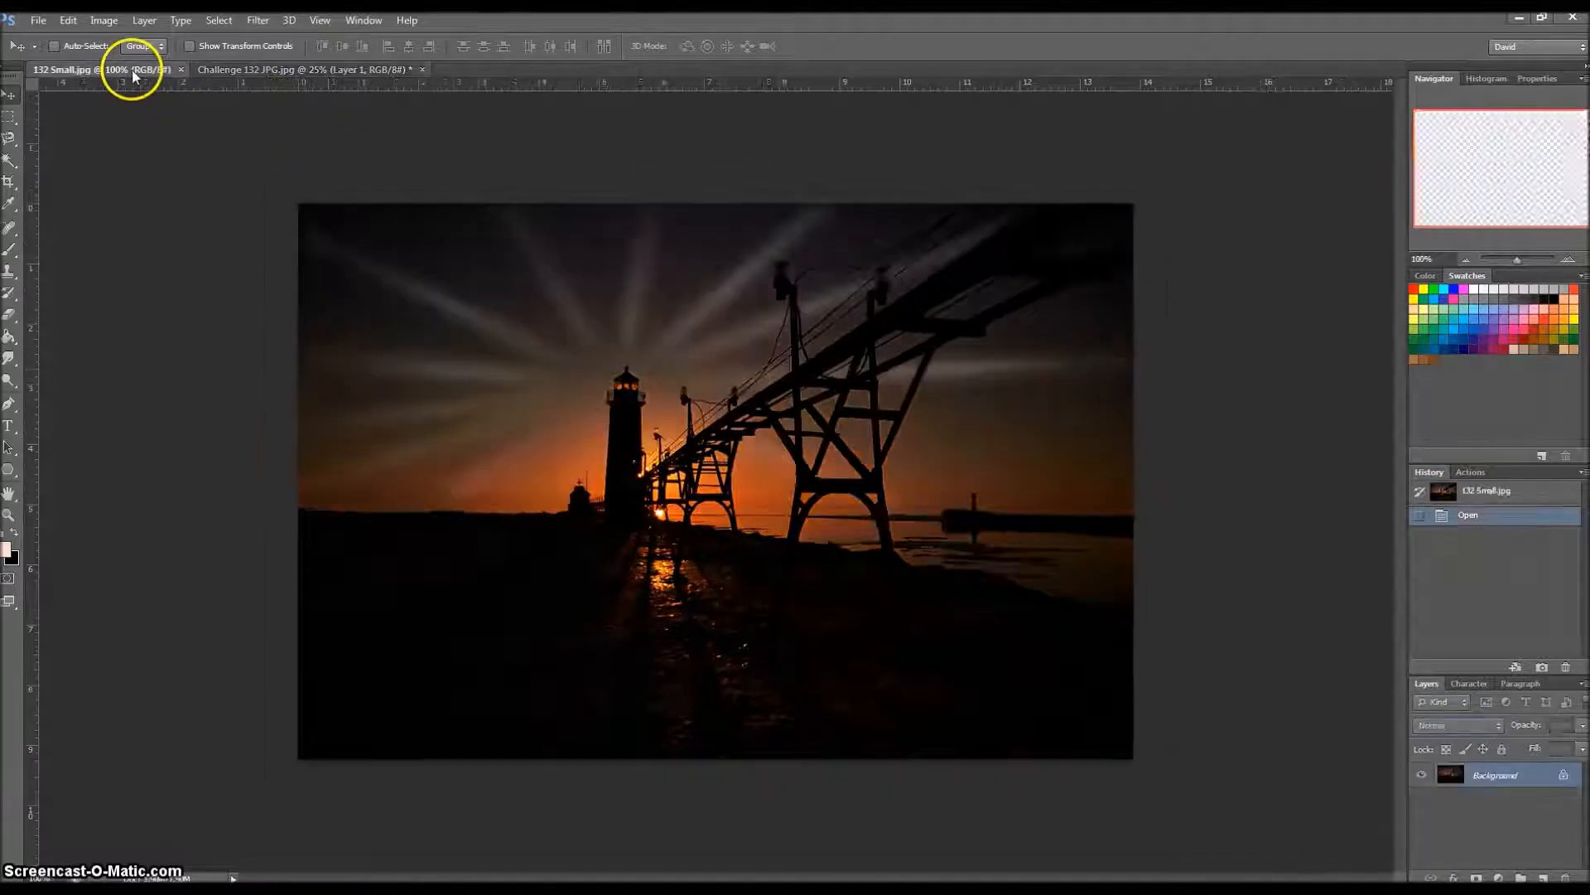
left_click(254, 73)
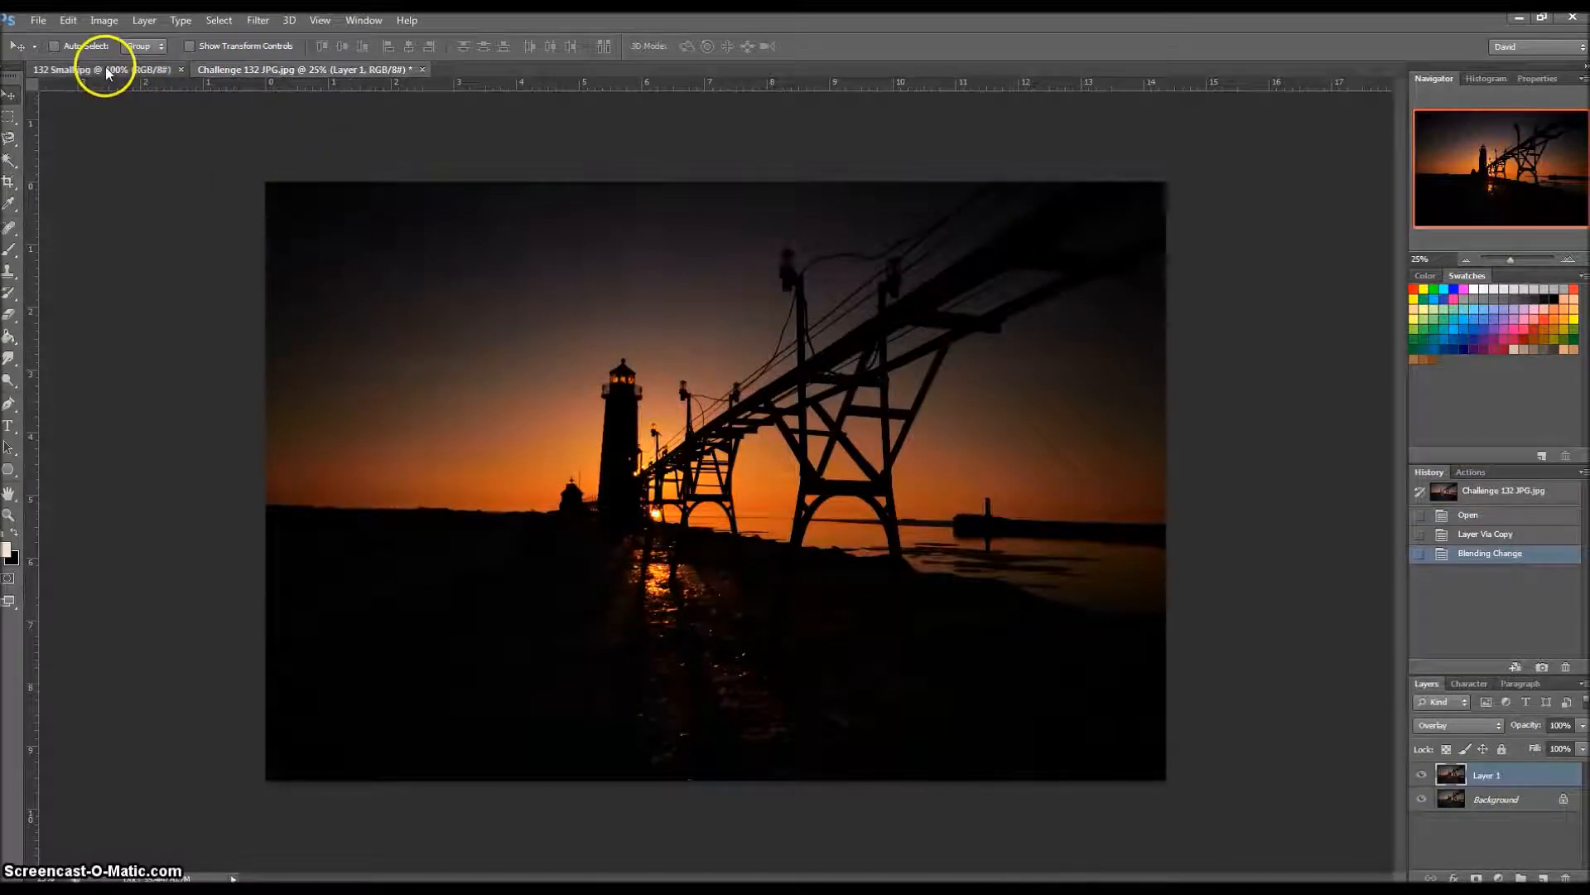
left_click(106, 72)
left_click(205, 70)
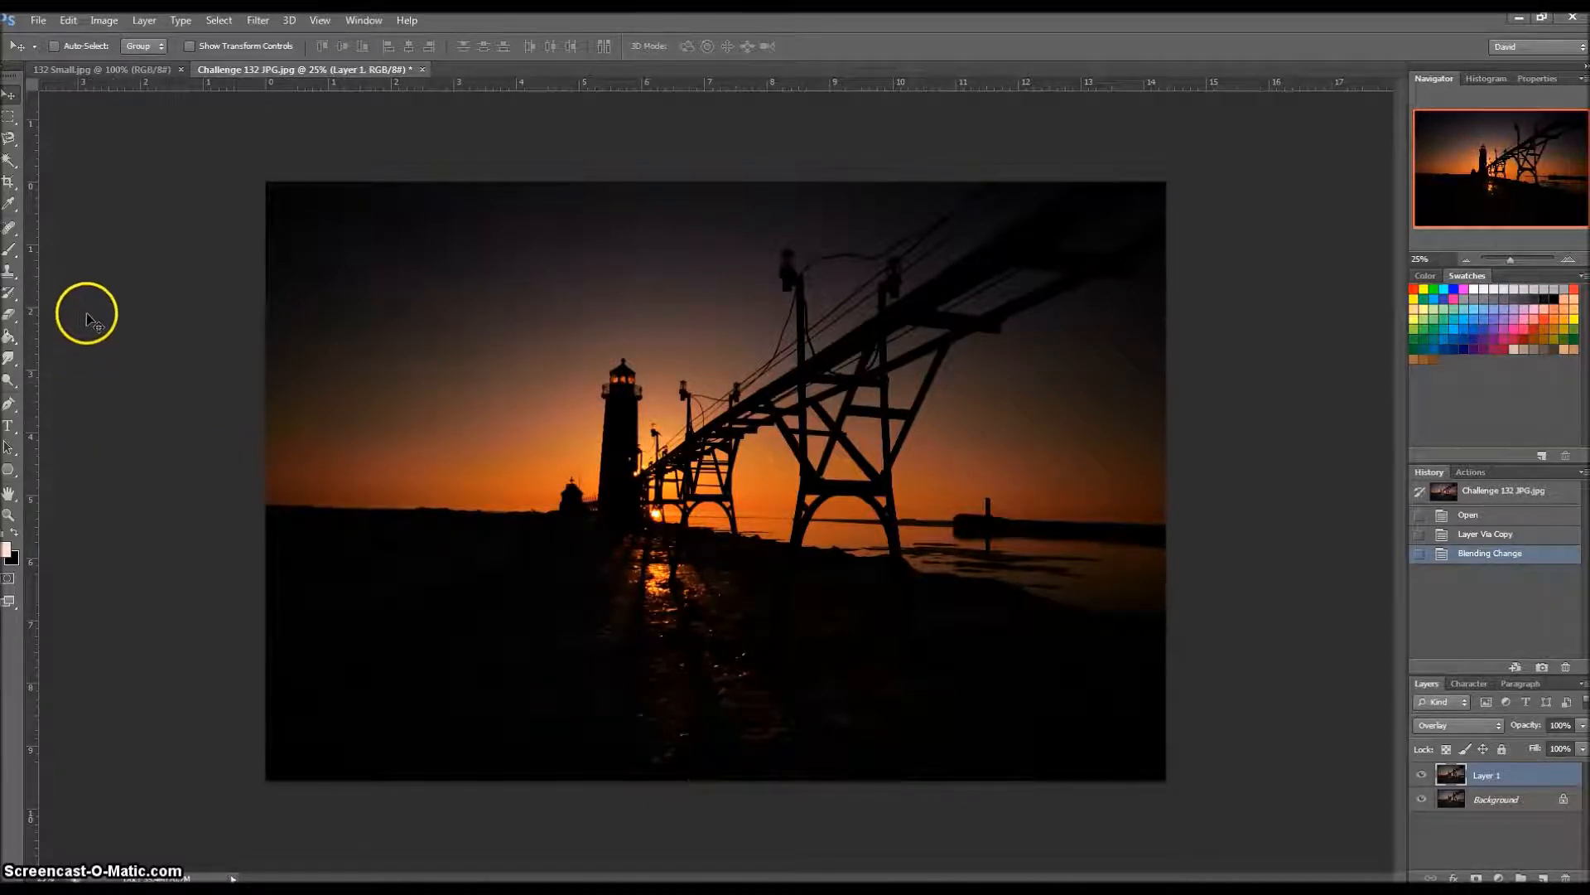
- Create a three-sided polygon 450 px wide and 100 px high in the sky at the photo's upper left
left_click(9, 469)
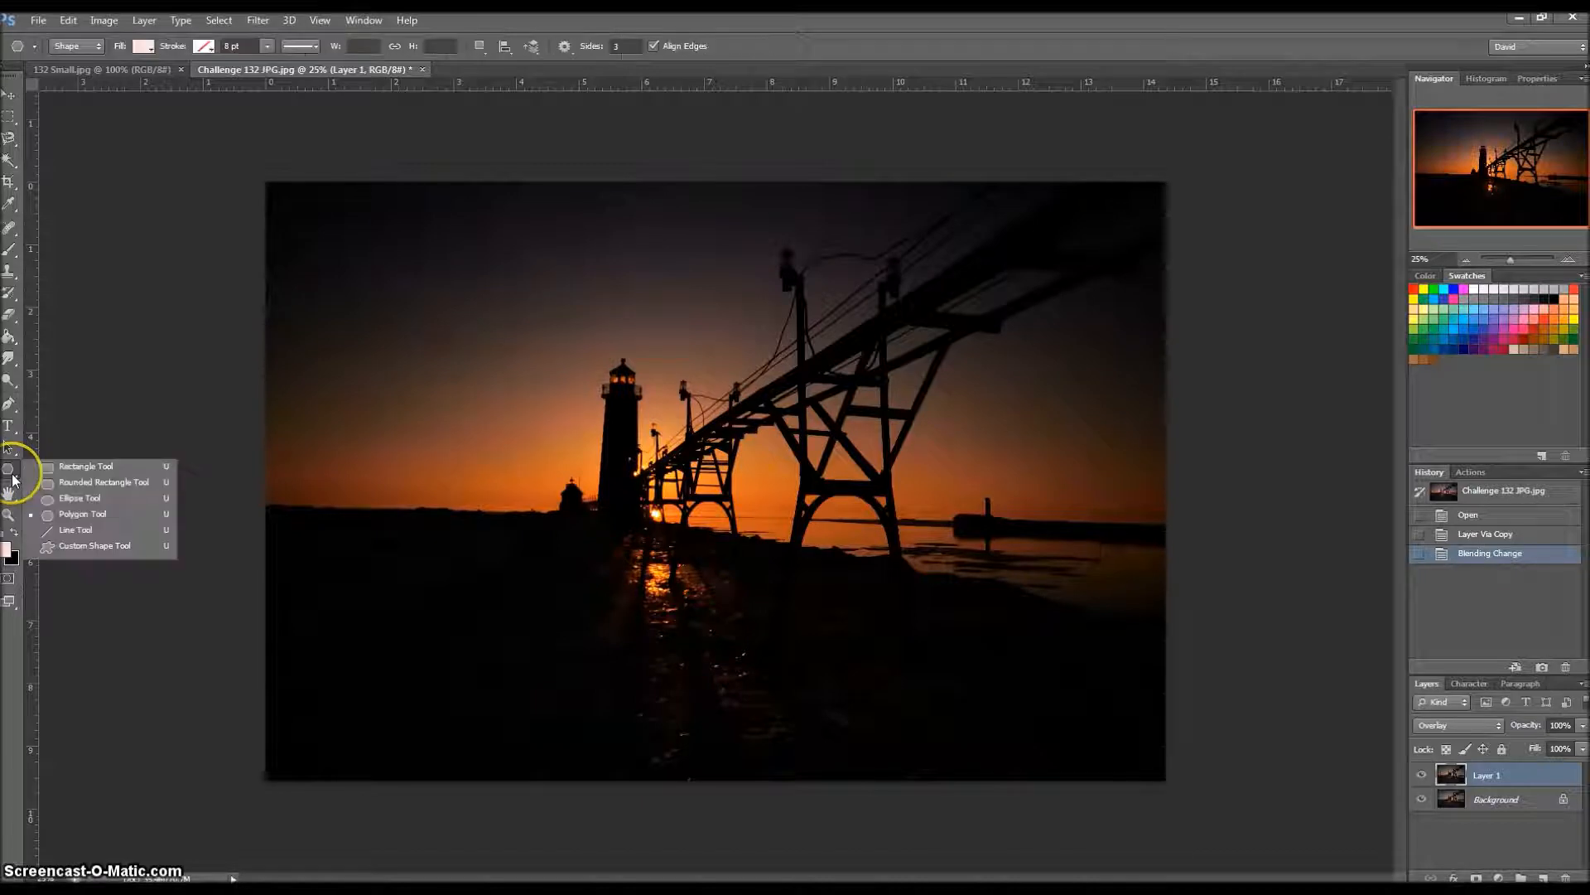
left_click(69, 514)
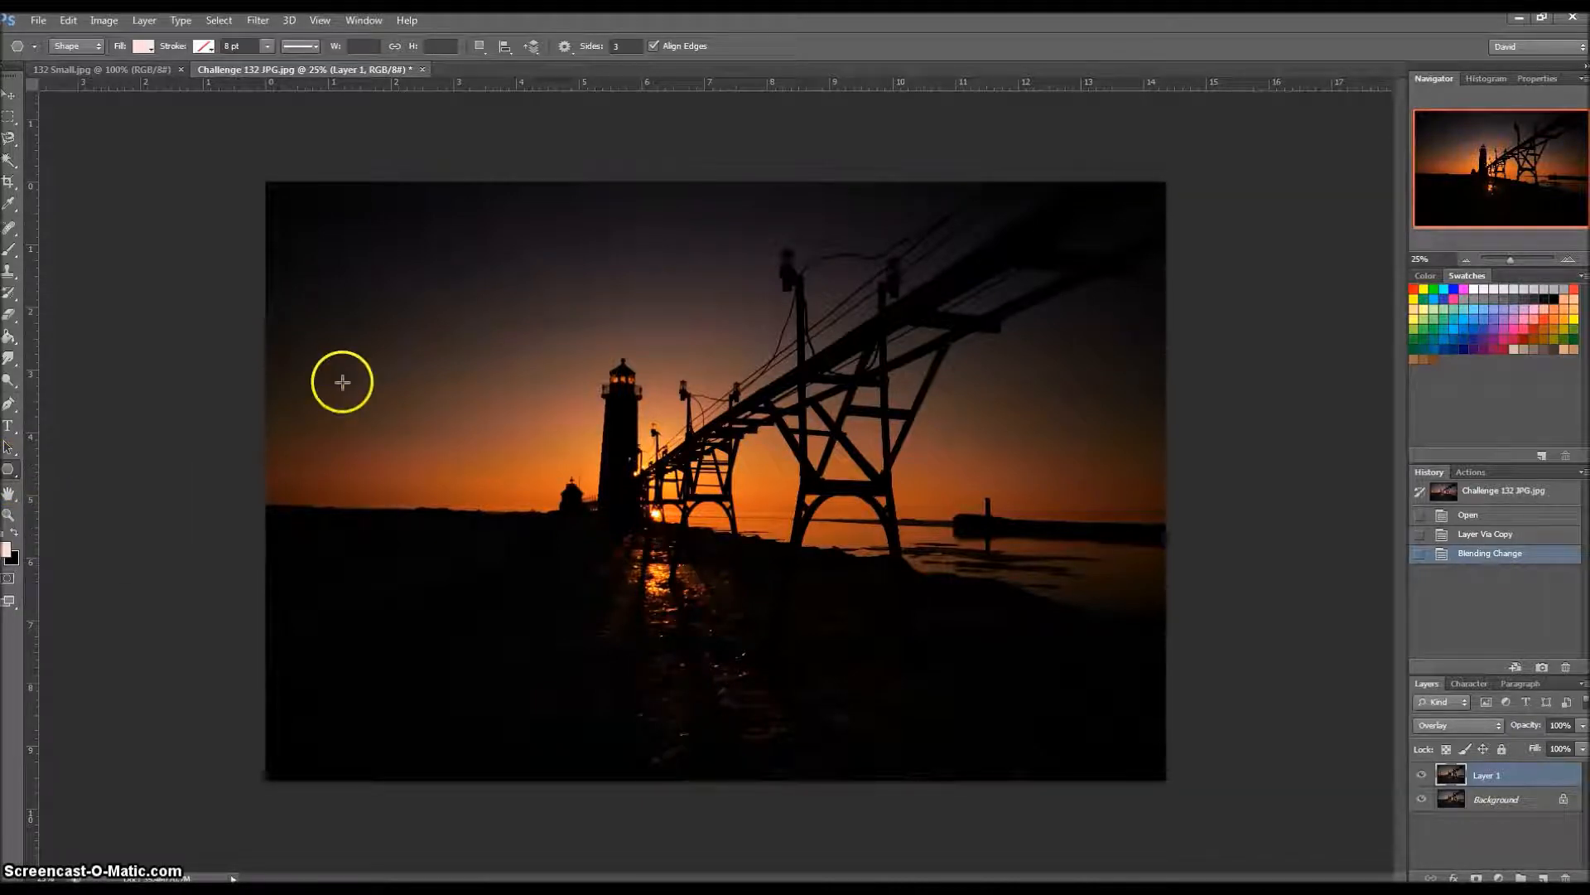
left_click(325, 270)
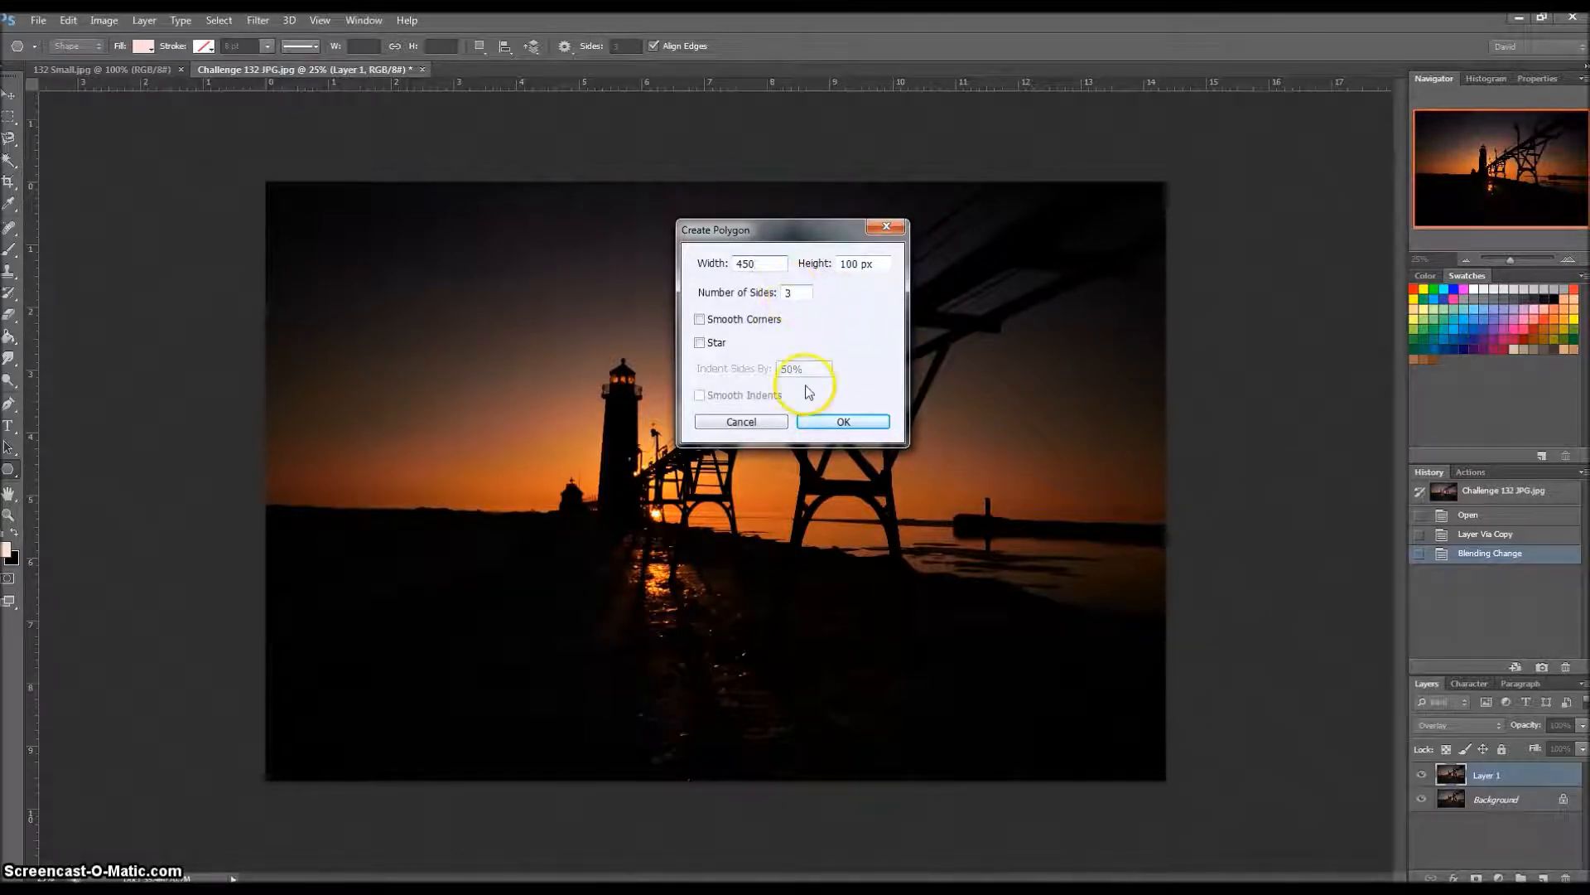
left_click(844, 422)
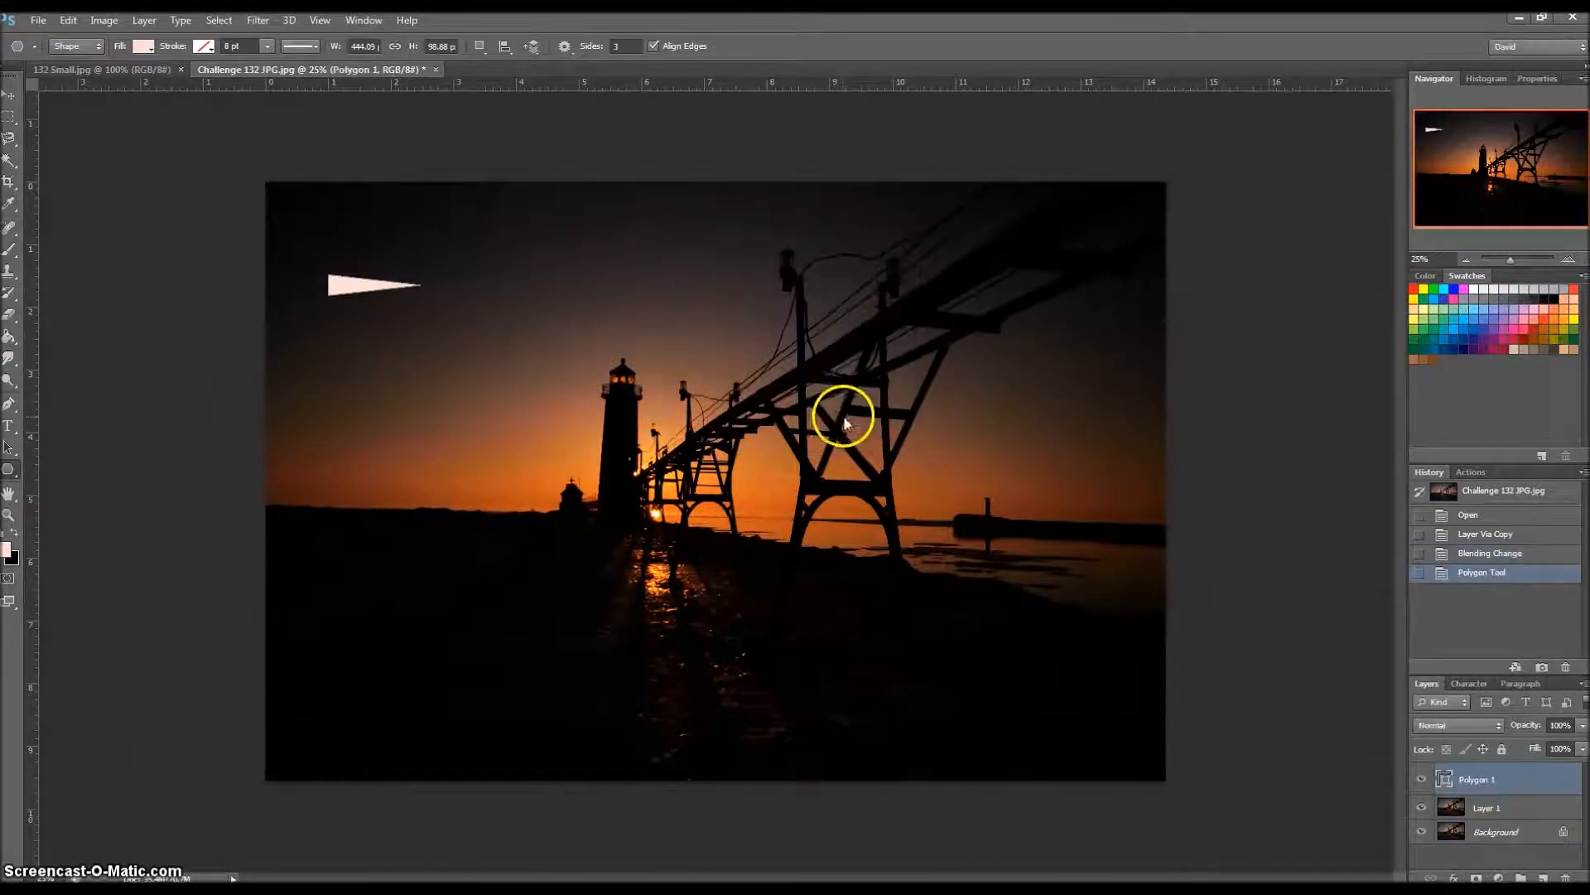
- Place the triangle's tip on the lighthouse lamp, stretch its width to about 394% past the photo's left edge, and apply the transform
left_click(10, 98)
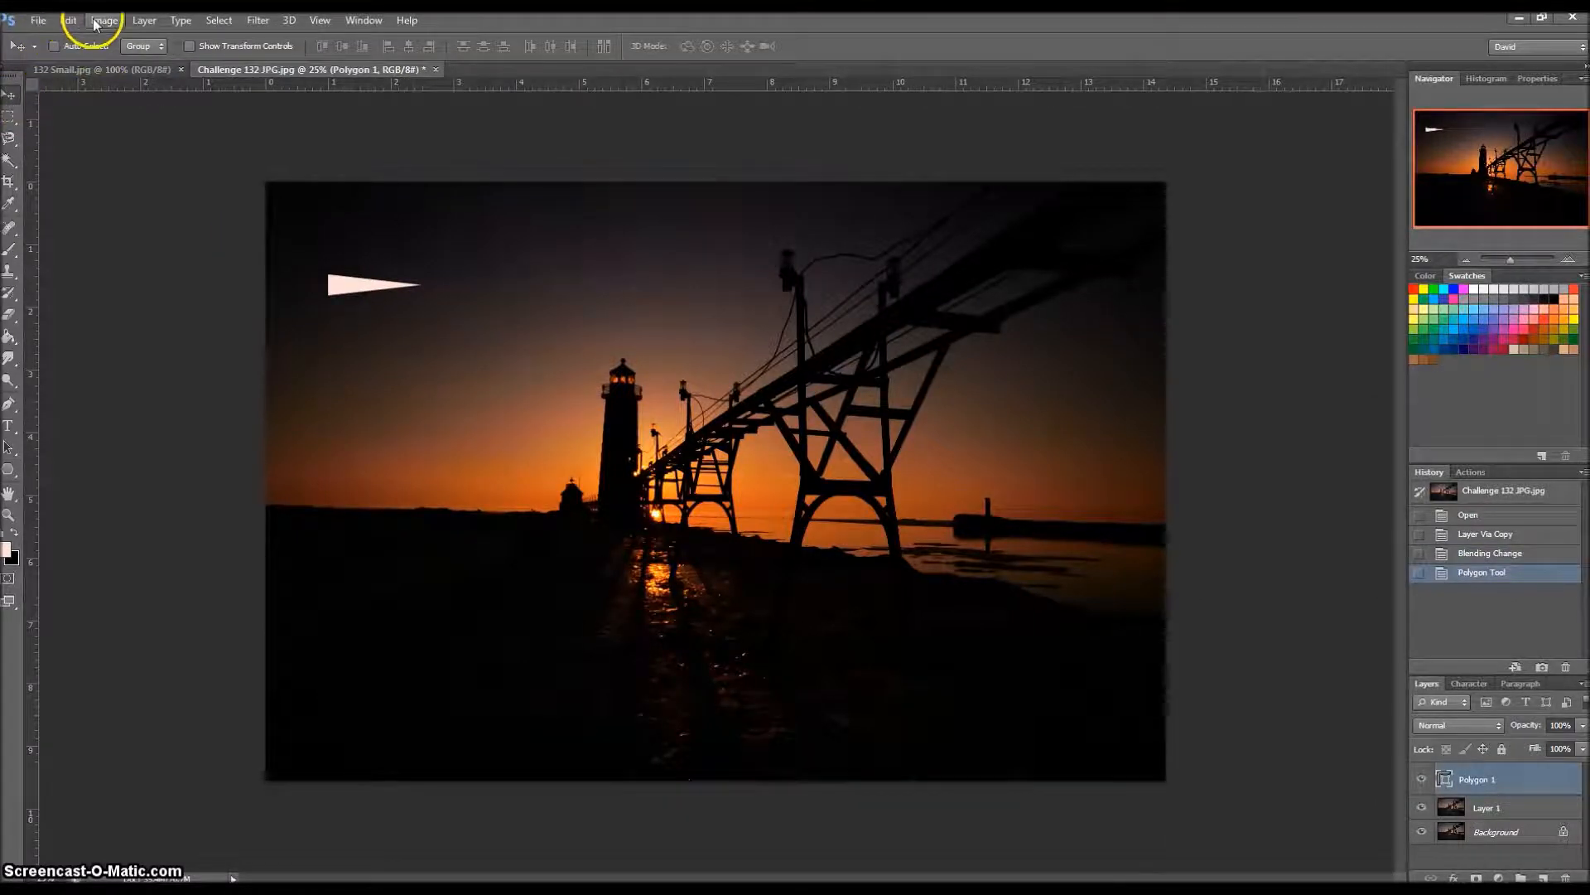
left_click(69, 21)
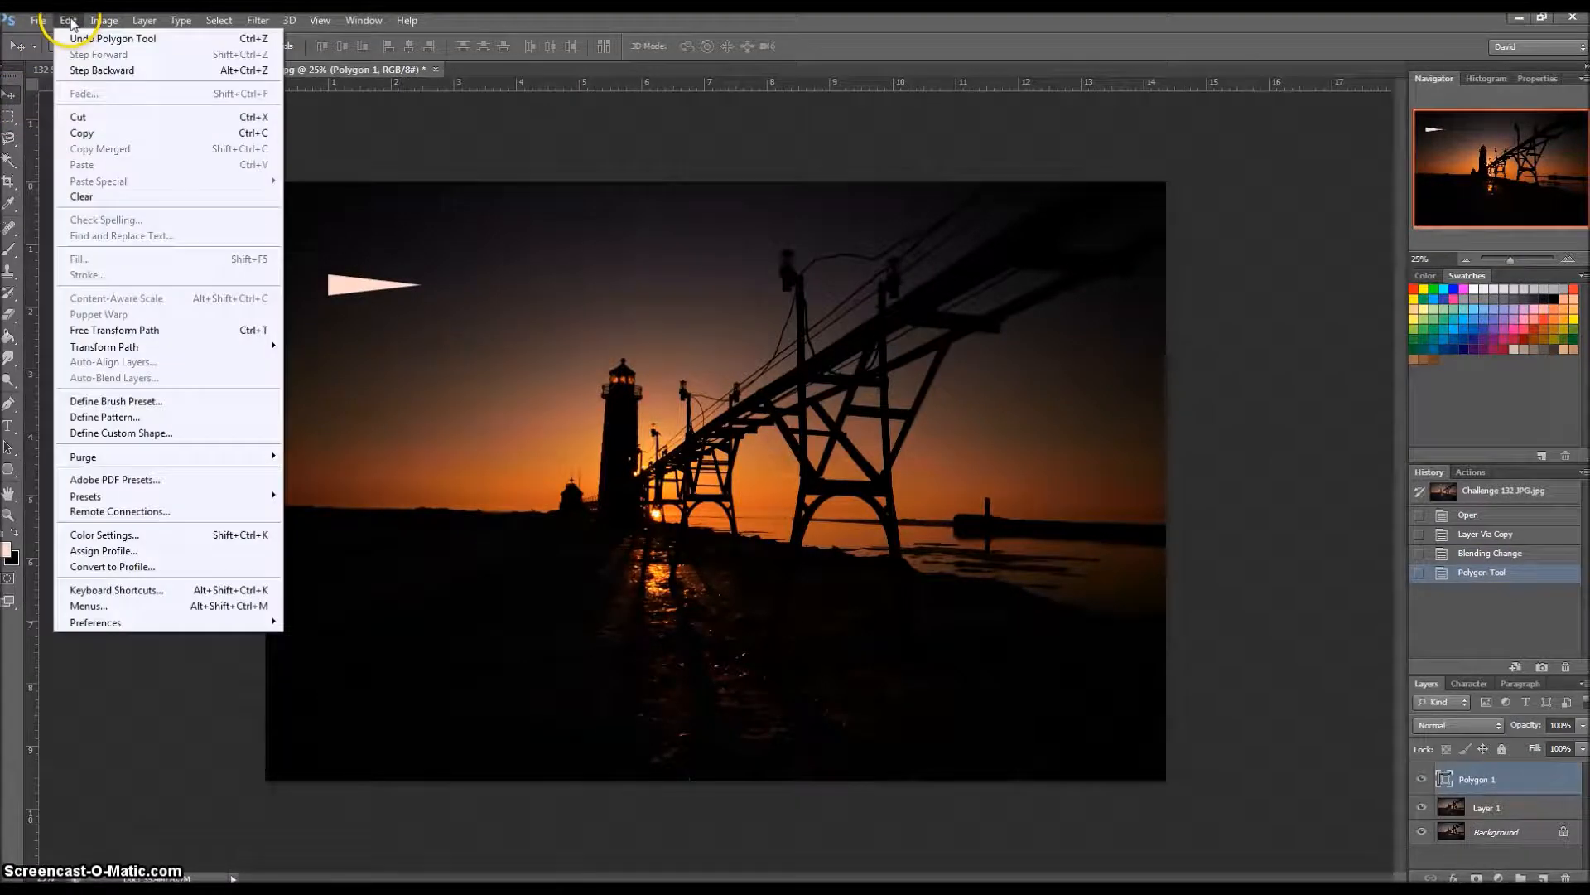
left_click(123, 330)
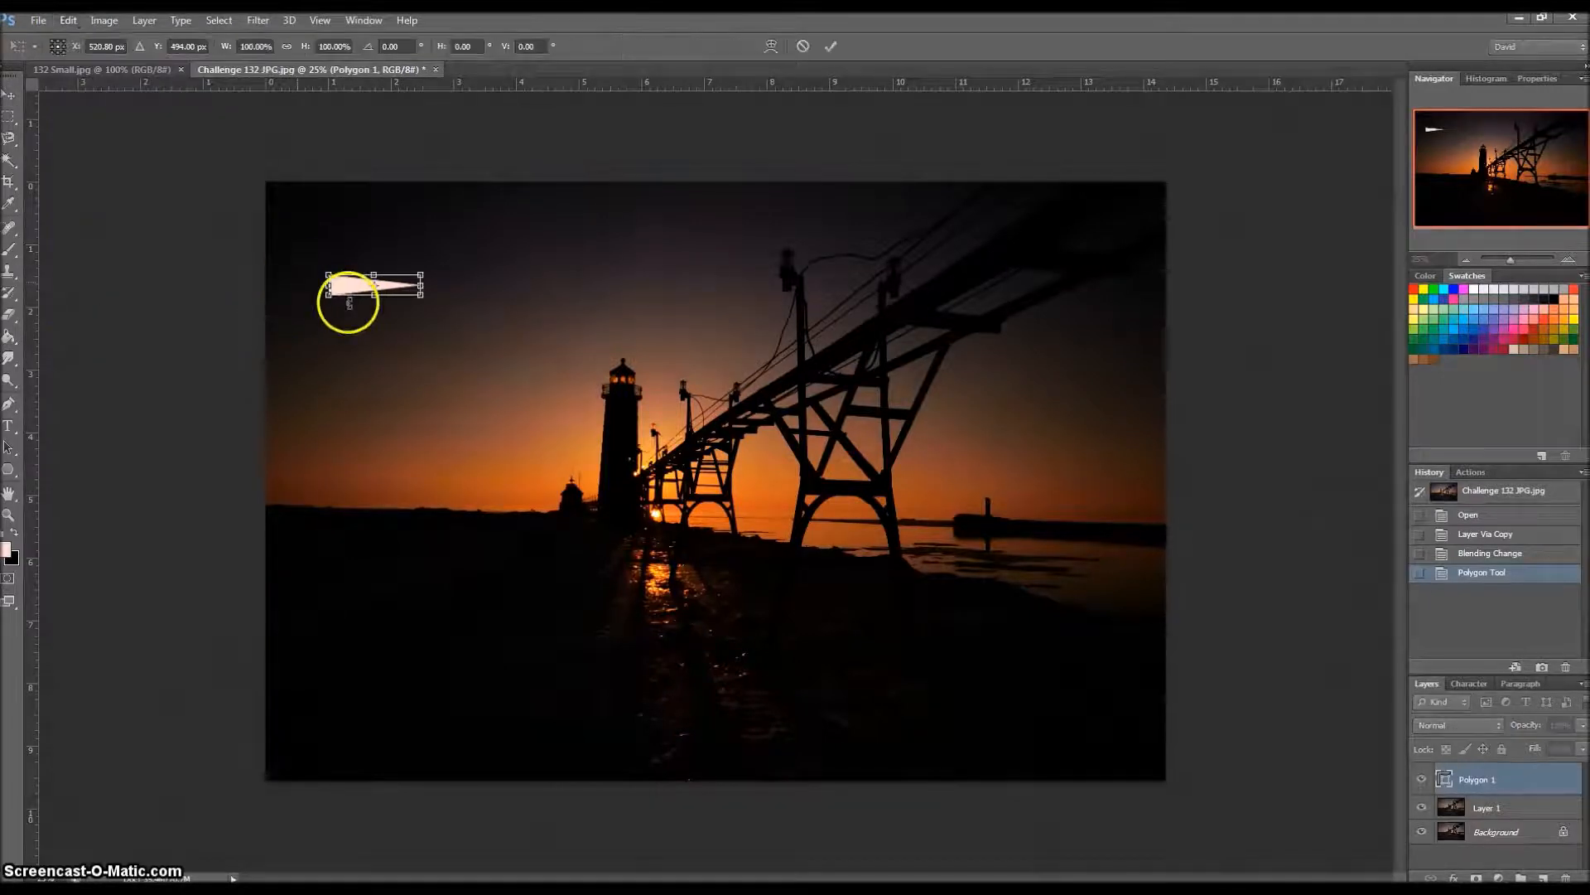
left_click_drag(345, 285, 520, 363)
left_click_drag(618, 380, 615, 381)
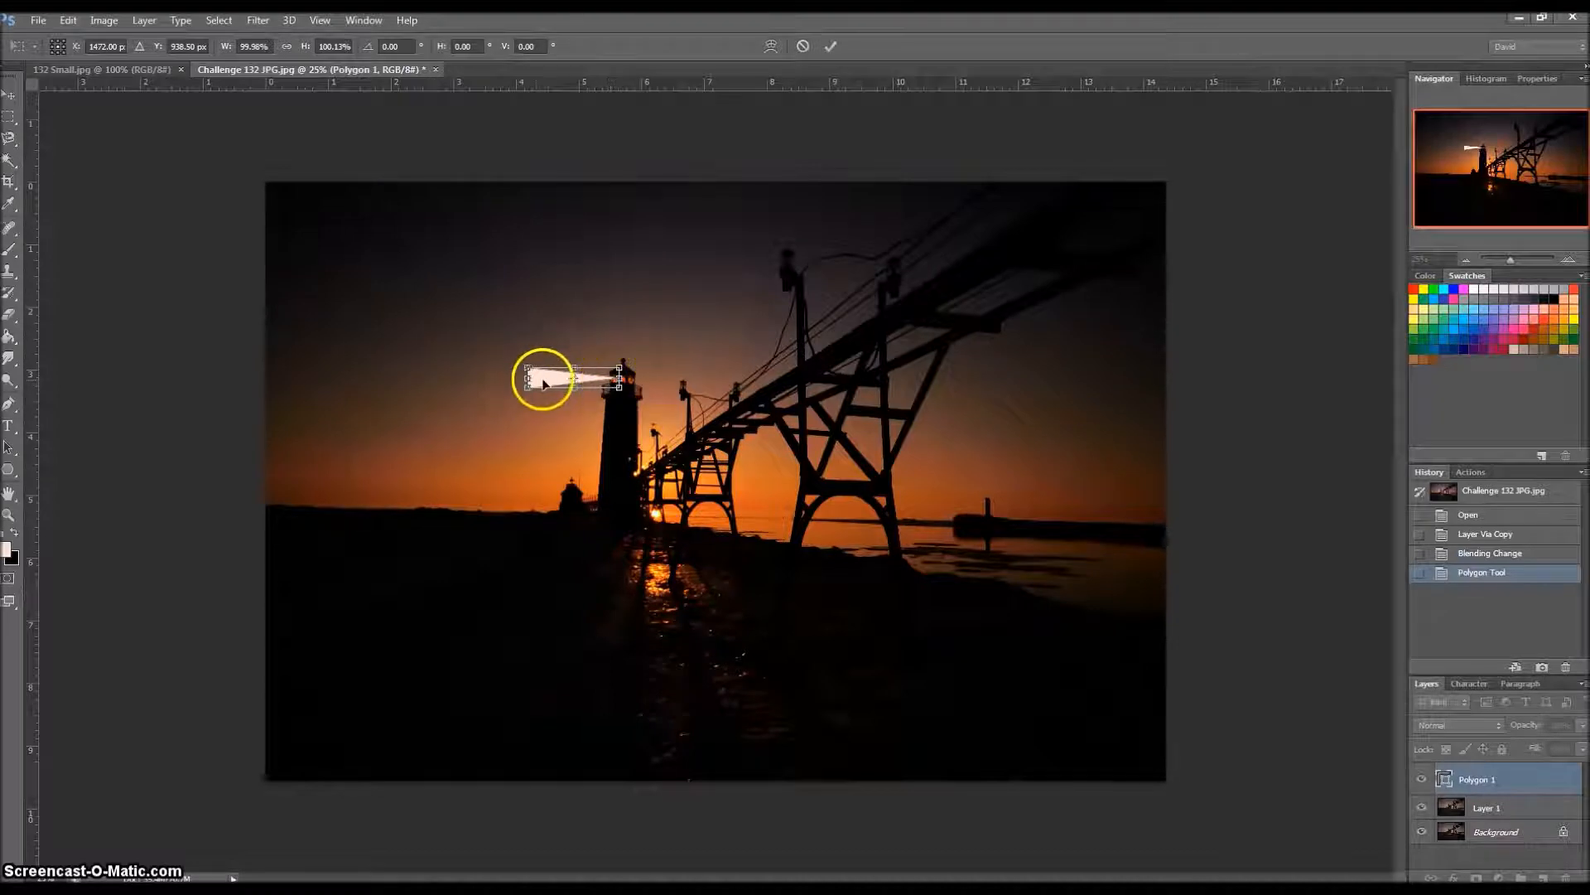
left_click_drag(528, 379, 254, 378)
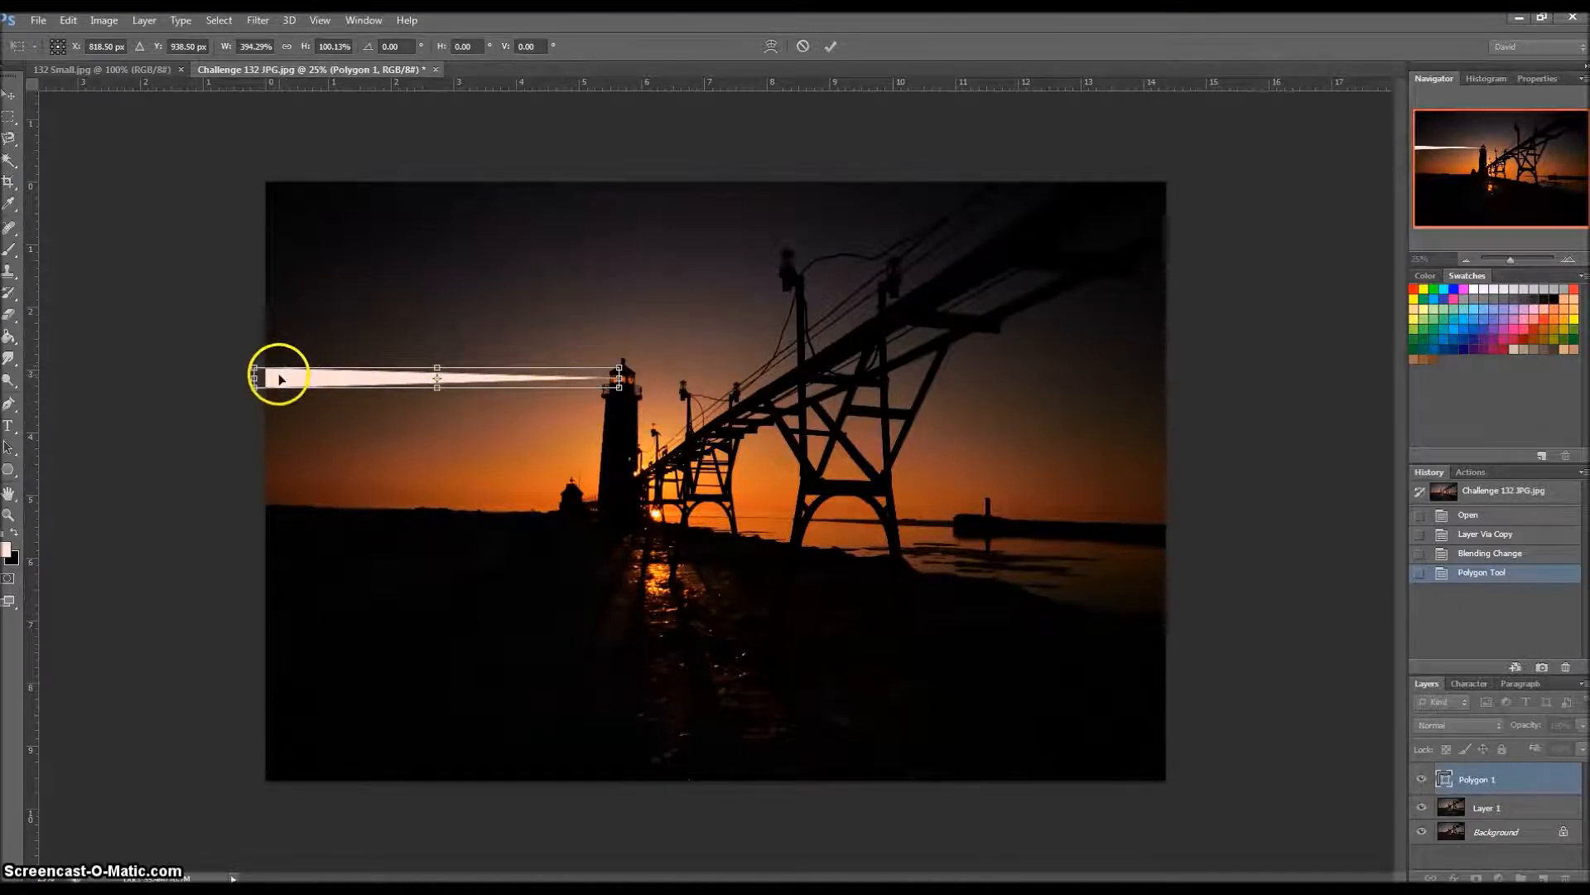
left_click(10, 94)
left_click(732, 344)
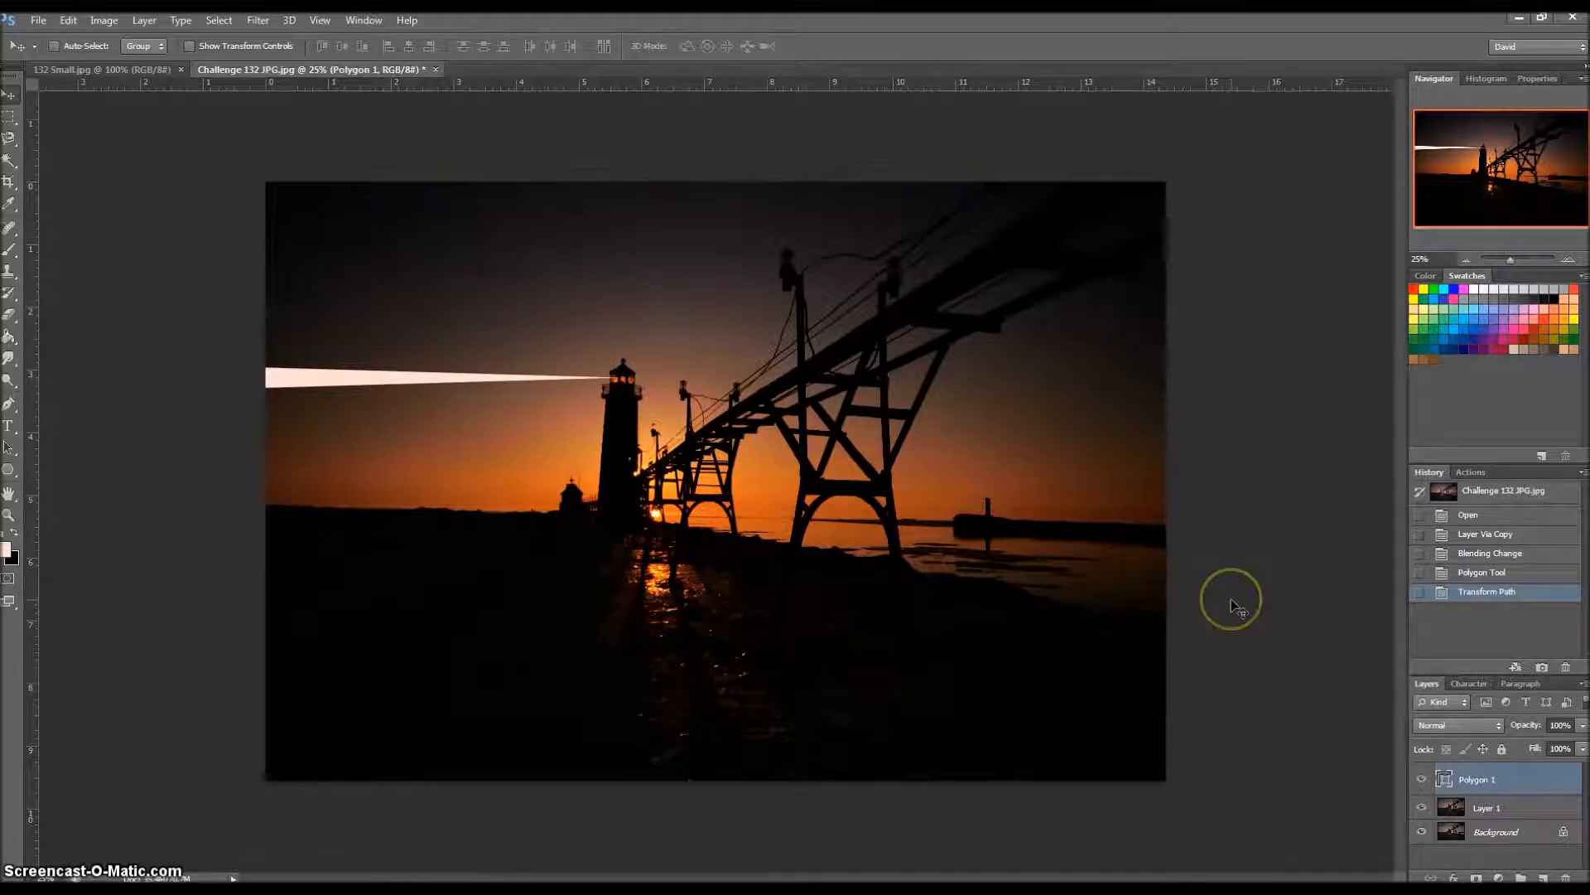
- Duplicate the beam and rotate the copy about 26.6° around the lighthouse lamp, lengthening it to about 116% toward the photo's upper-left corner
key("ctrl+j")
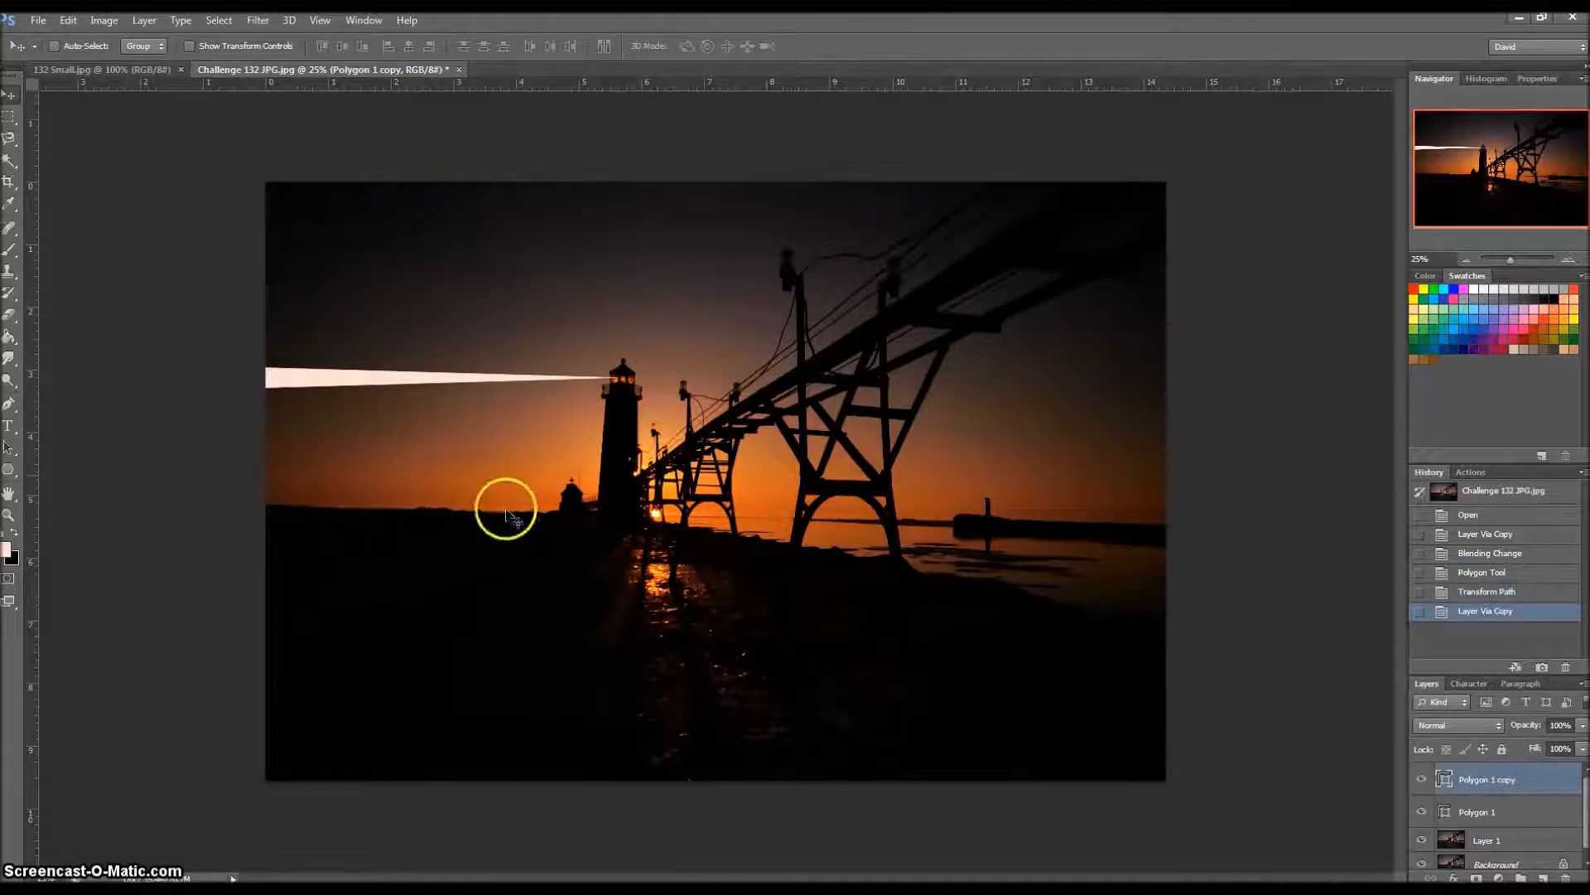
left_click(67, 20)
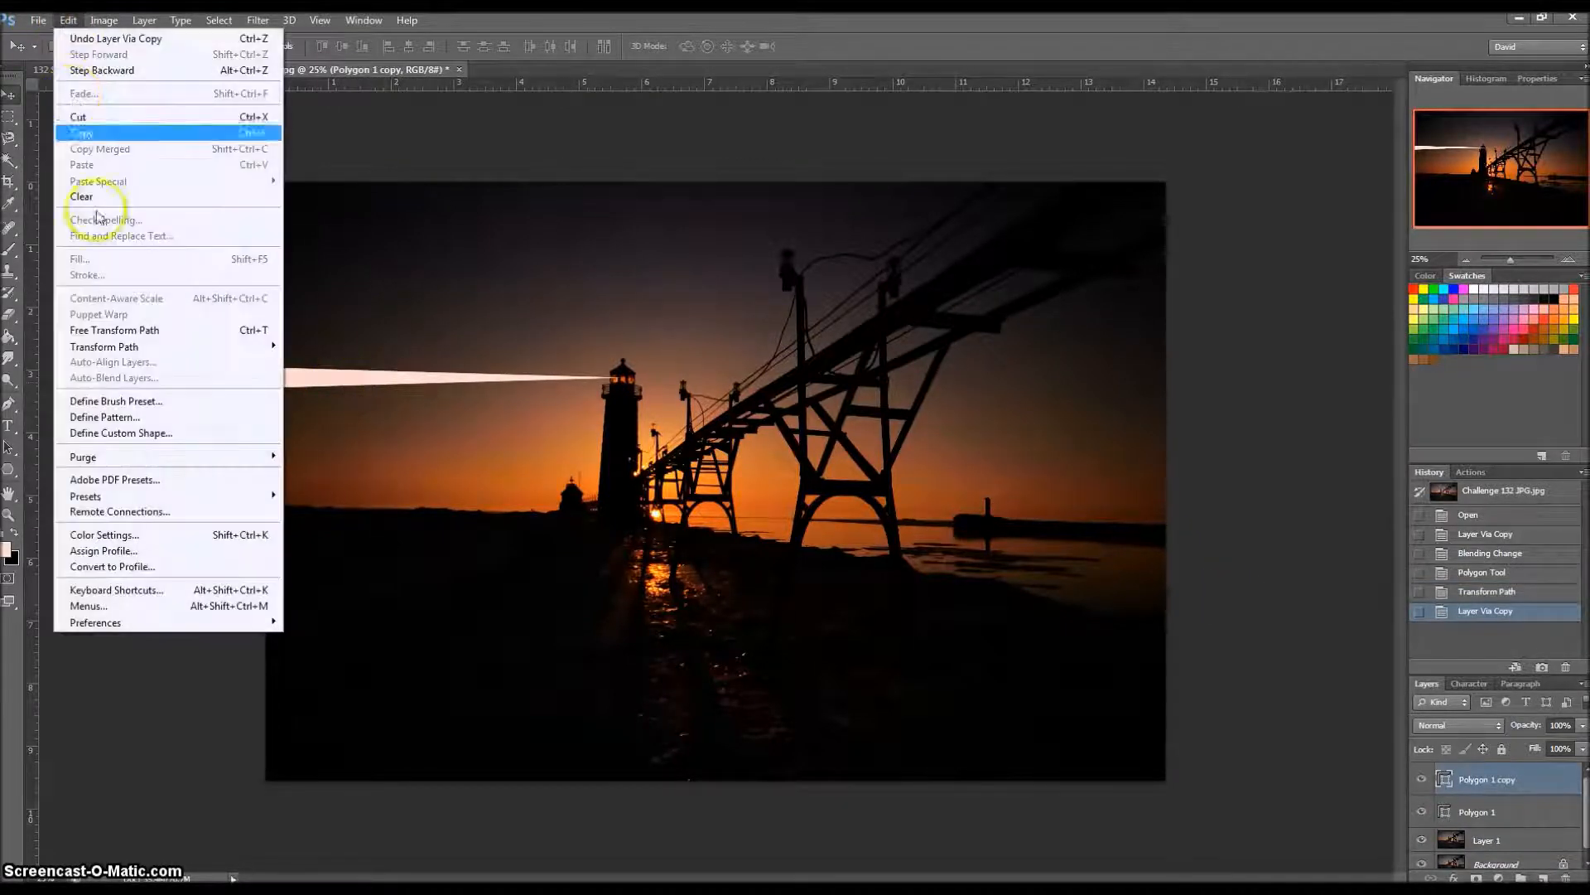
left_click(103, 331)
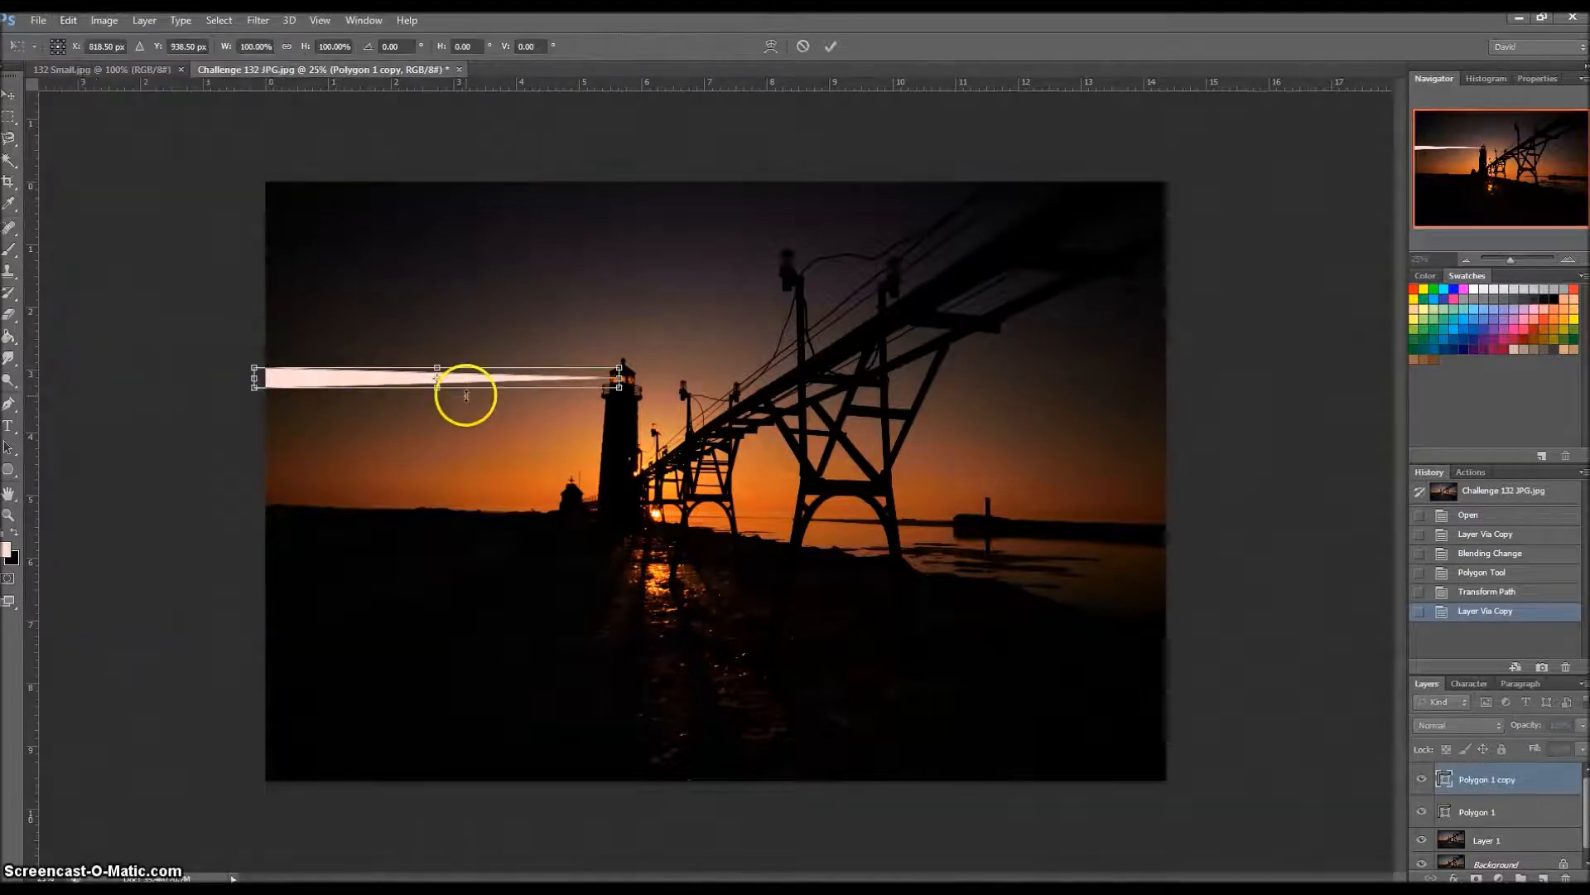
left_click_drag(449, 385, 619, 378)
left_click(621, 380)
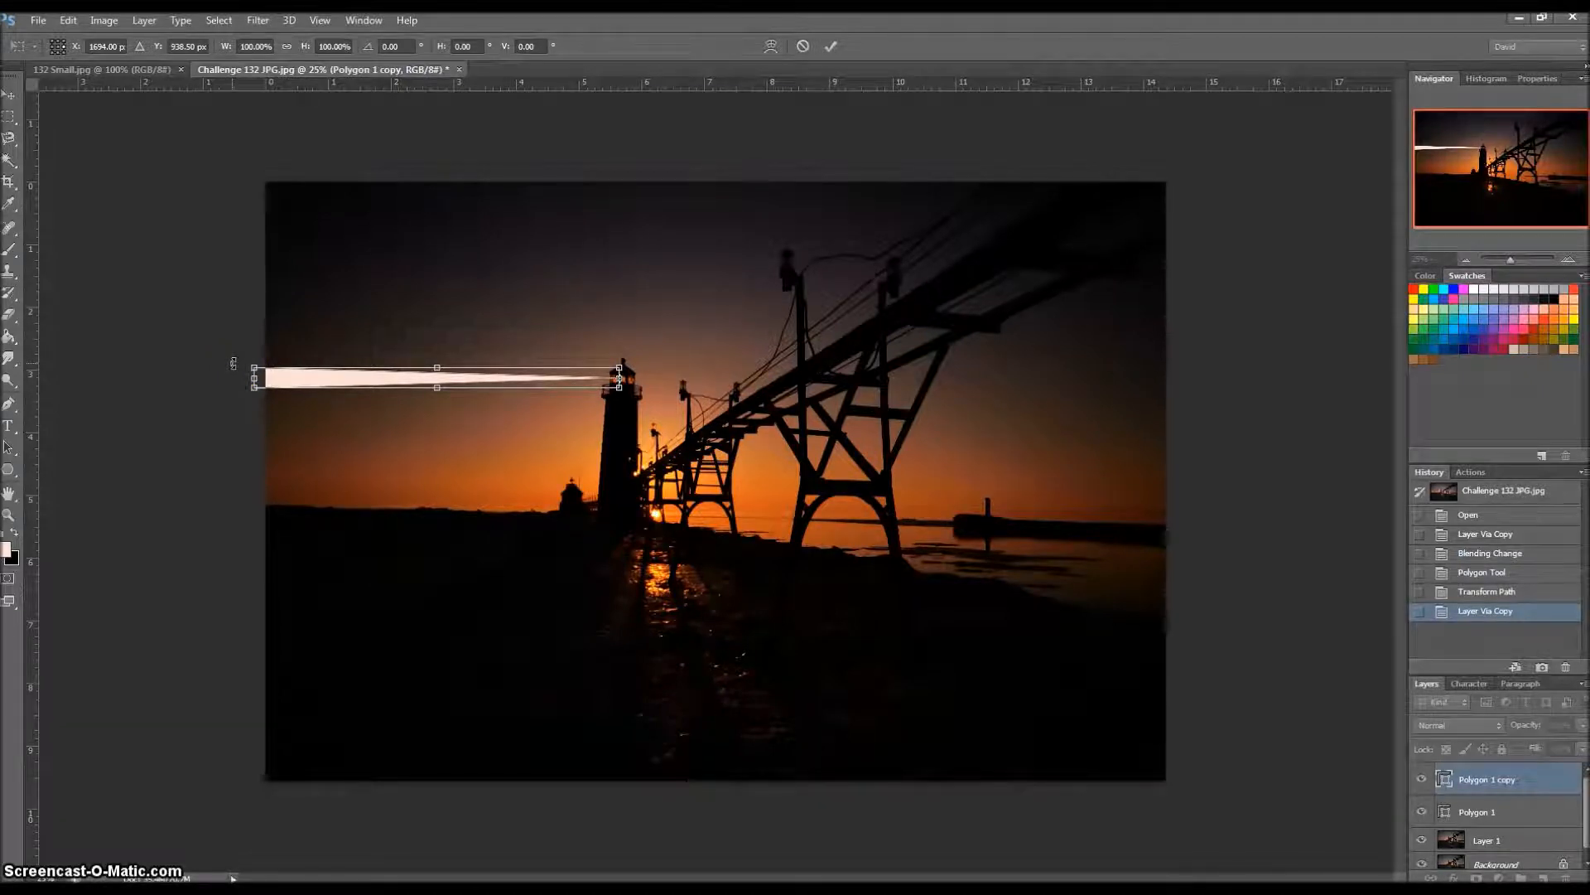
left_click_drag(233, 363, 243, 186)
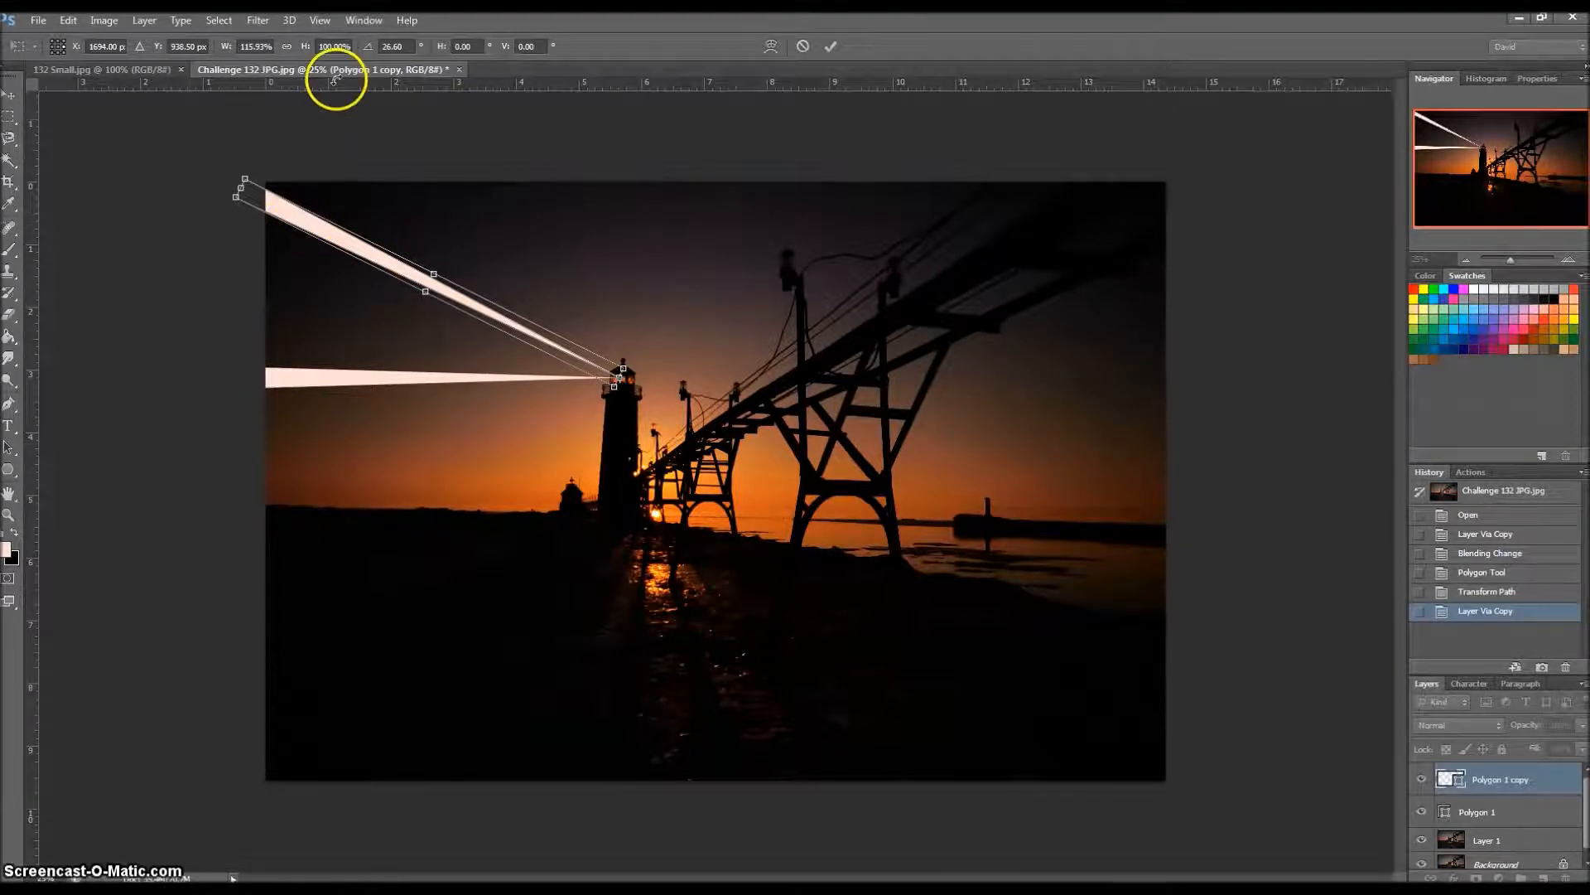
- Set the second beam's height to 125% and apply the transformation
left_click(341, 46)
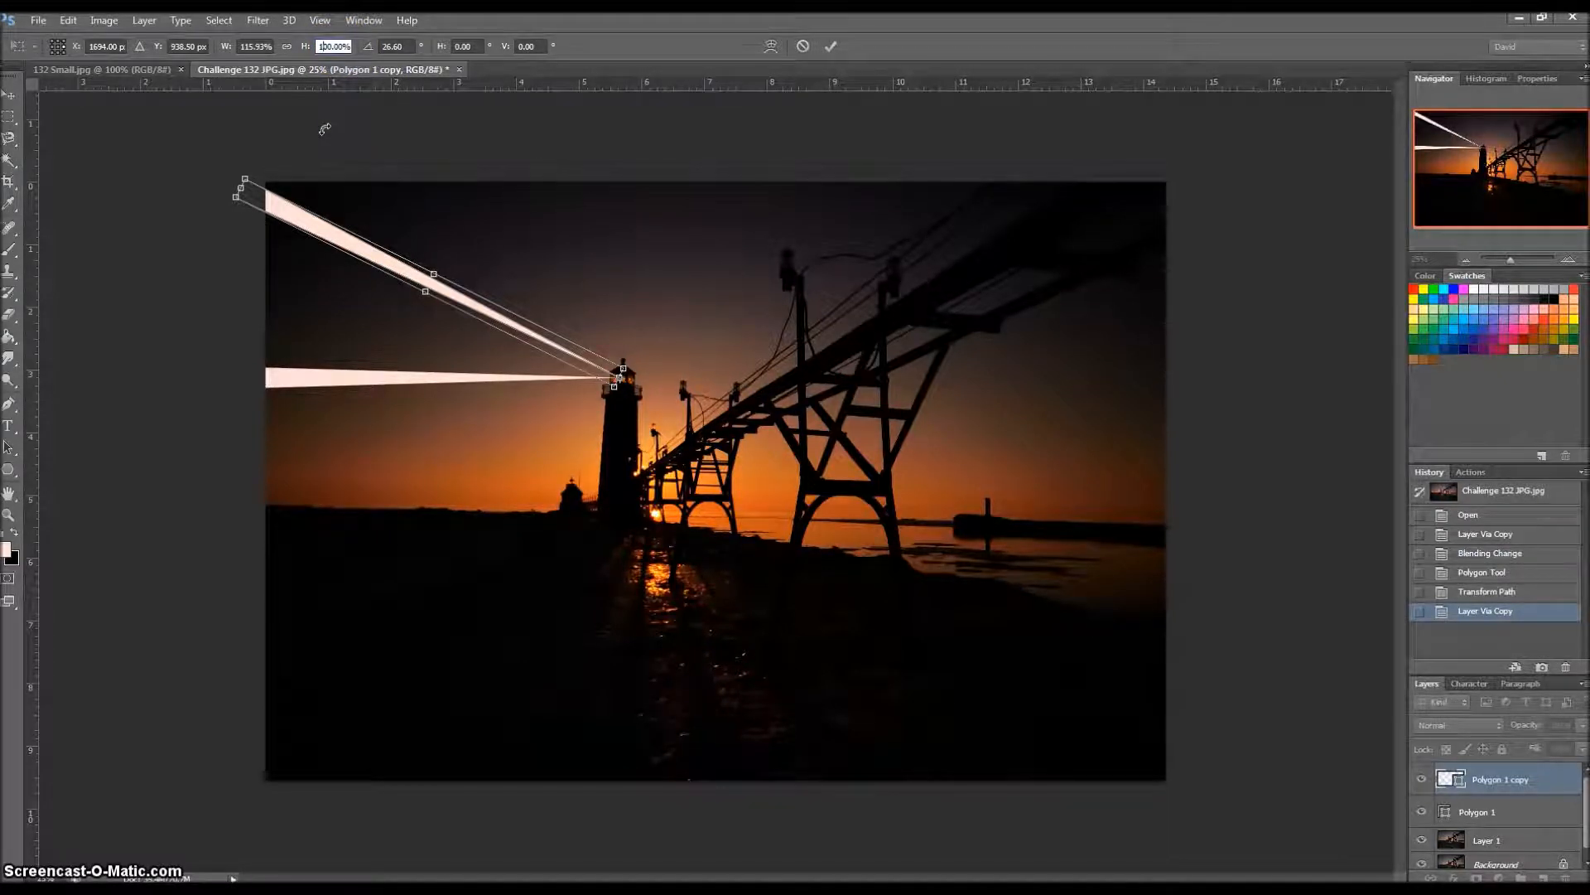
type("125")
key("Return")
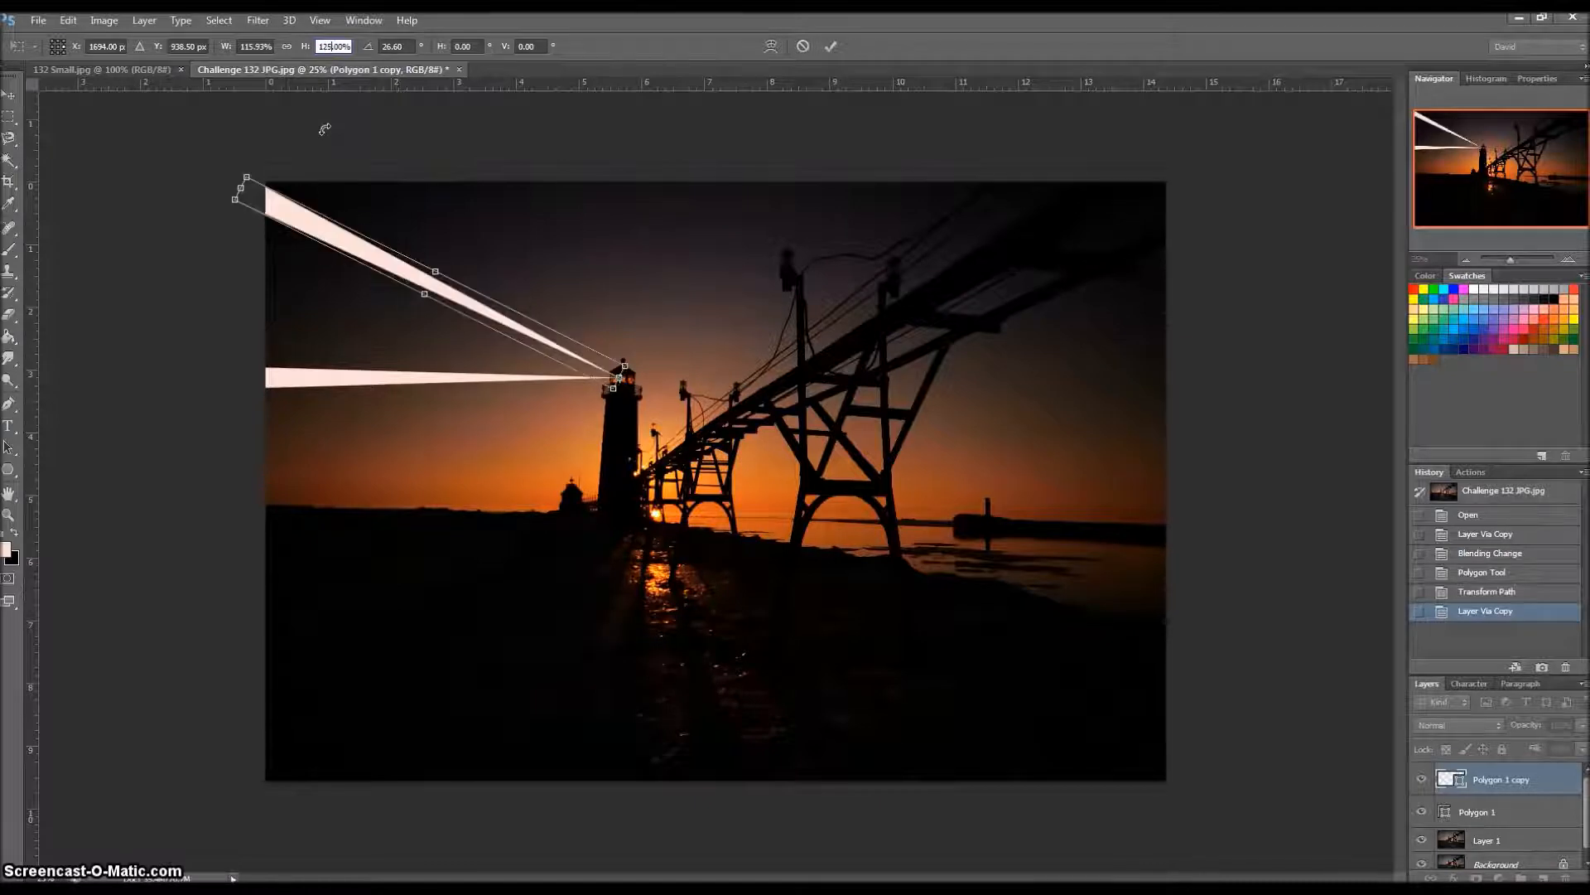
left_click(9, 94)
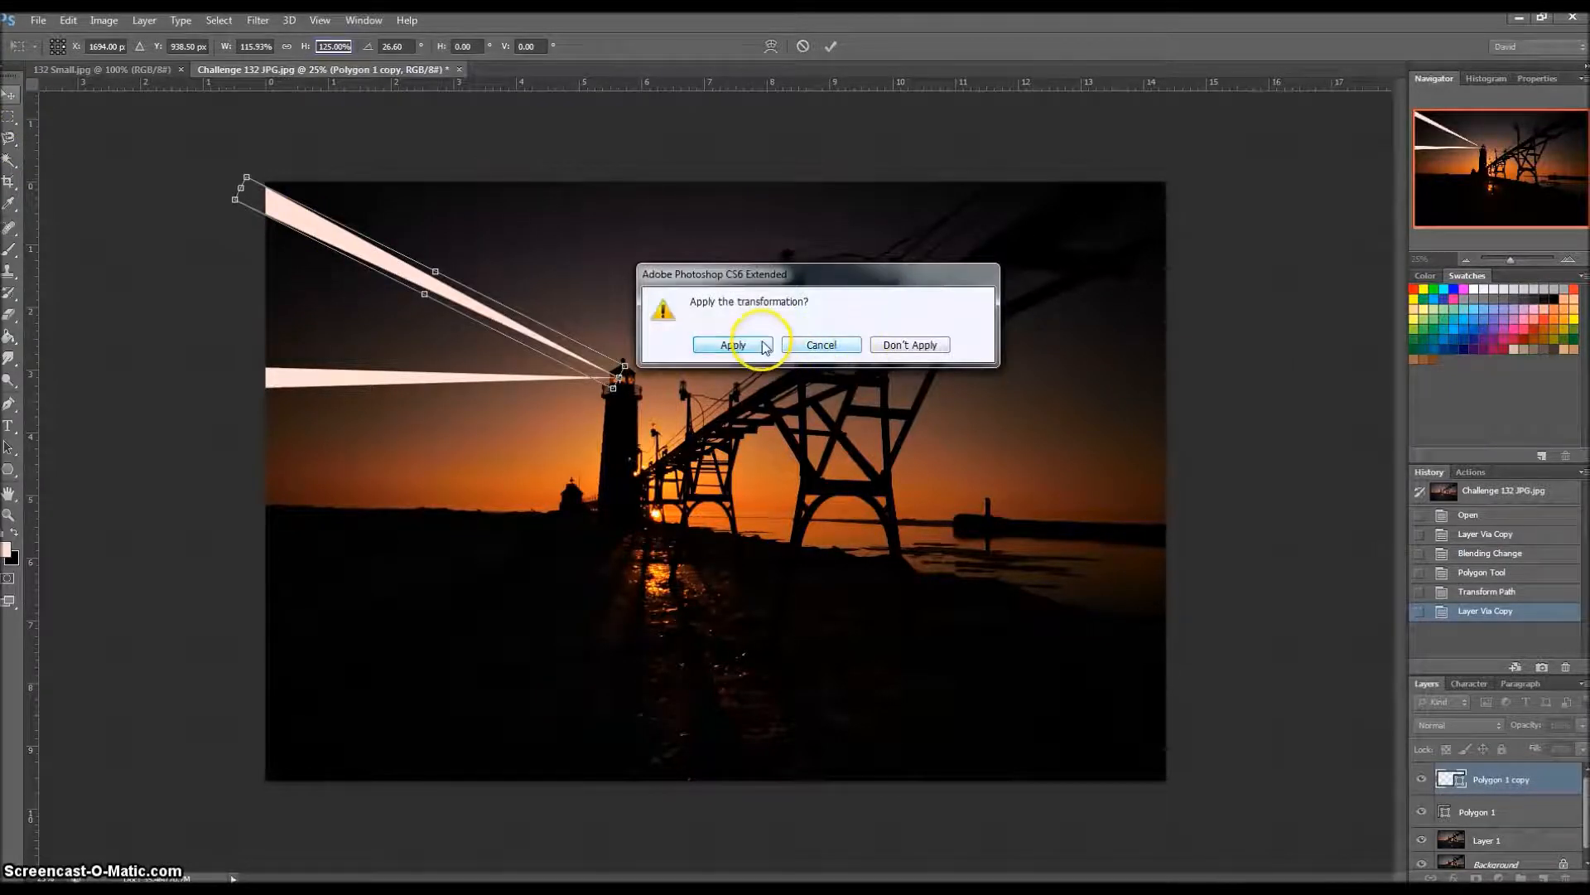
left_click(733, 344)
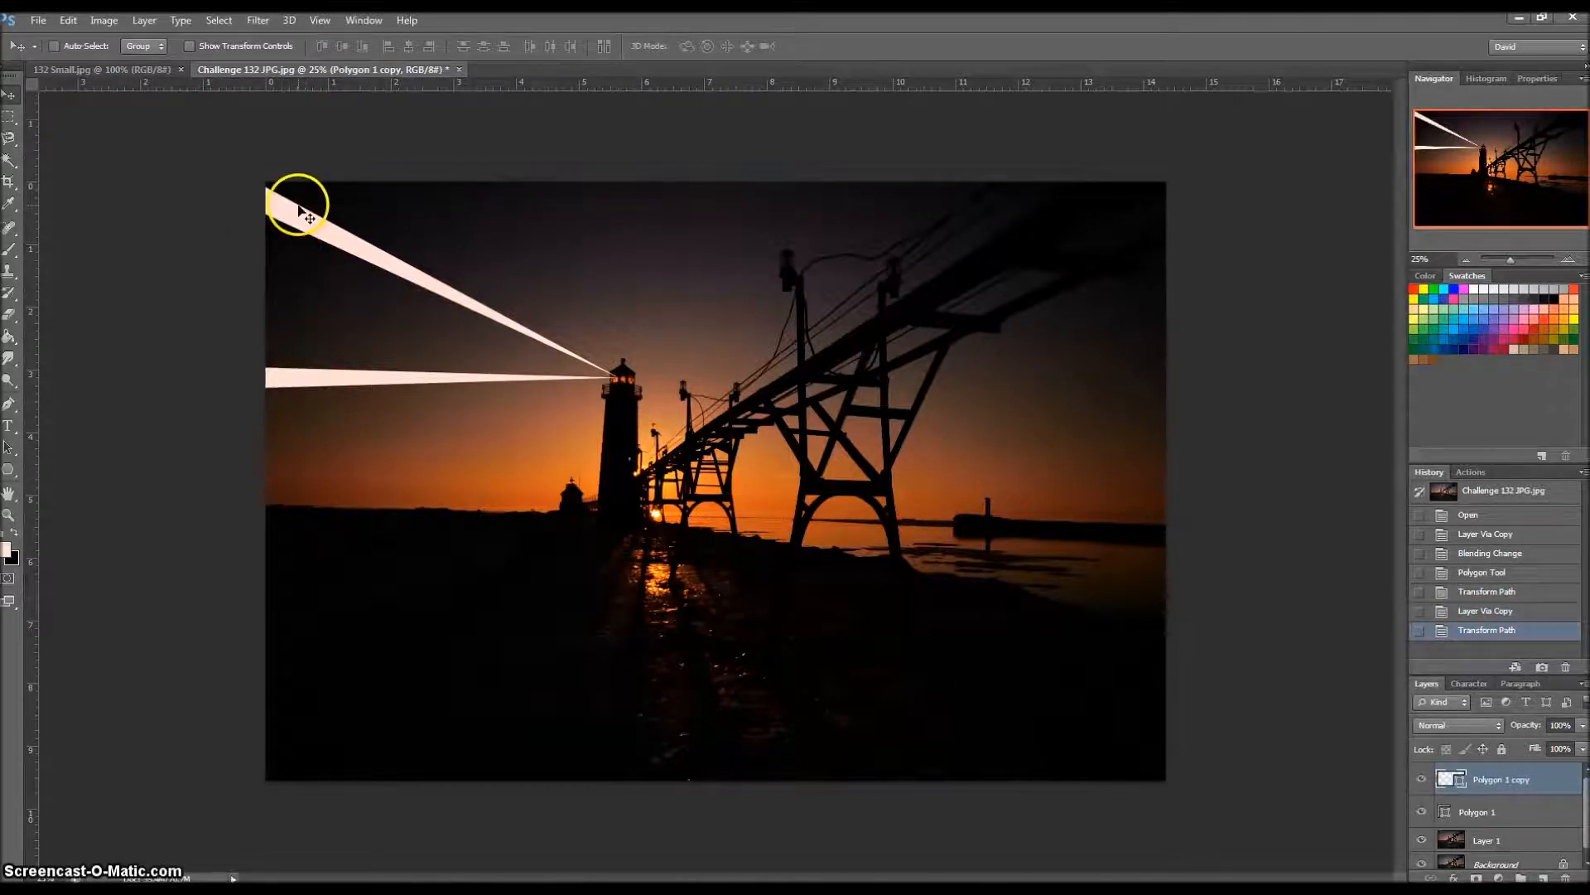
- Duplicate the original horizontal beam layer, Polygon 1, and move the new copy to the top of the layer stack
left_click(1503, 820)
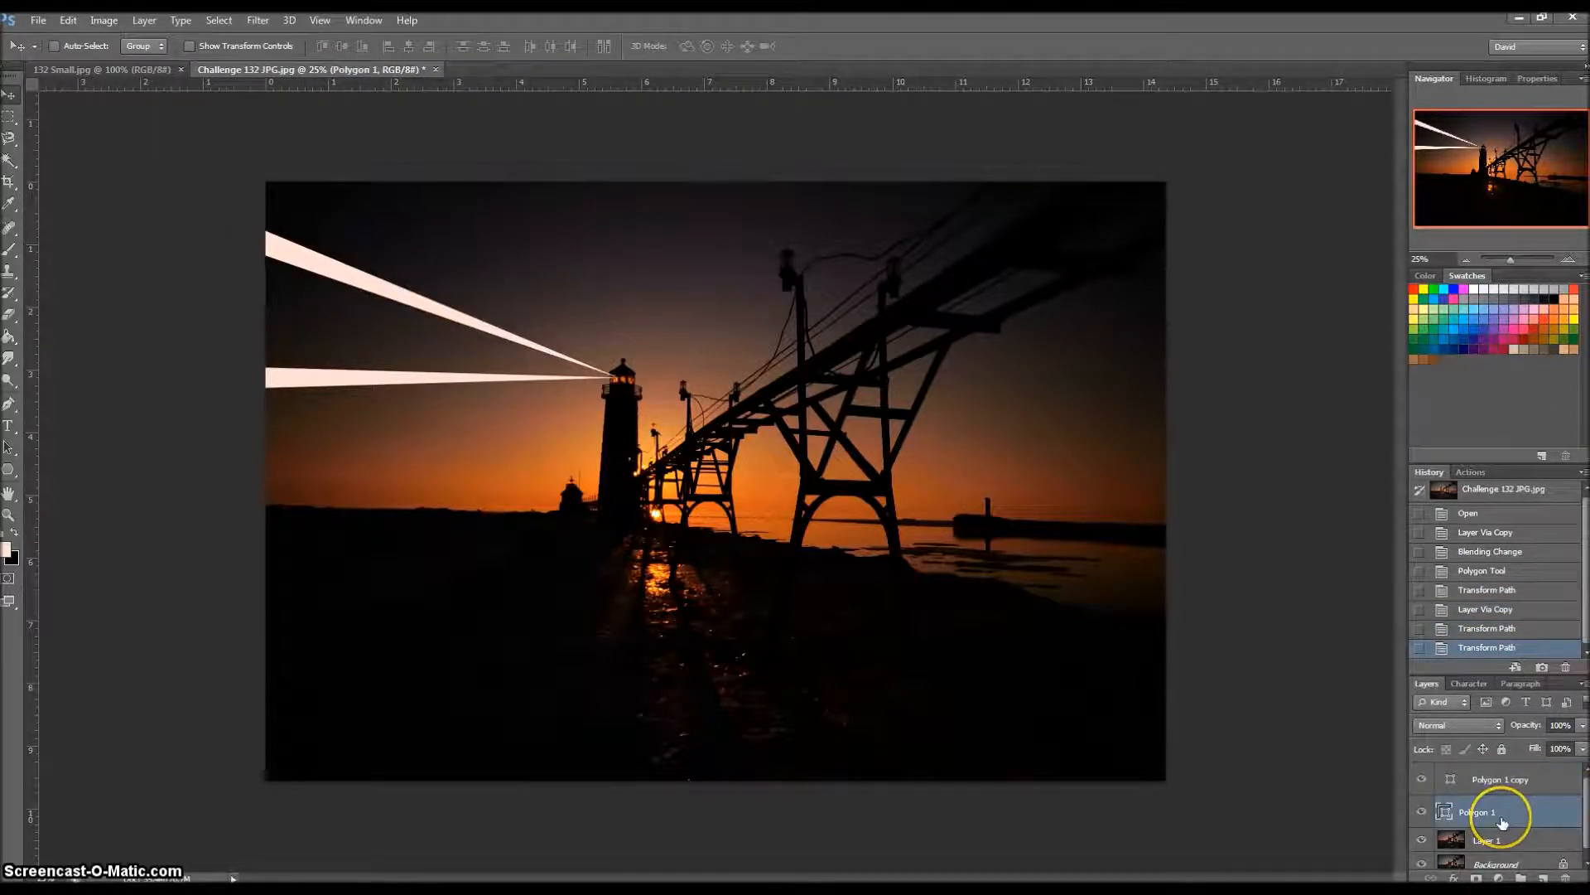
key("ctrl+j")
left_click_drag(1494, 818, 1488, 766)
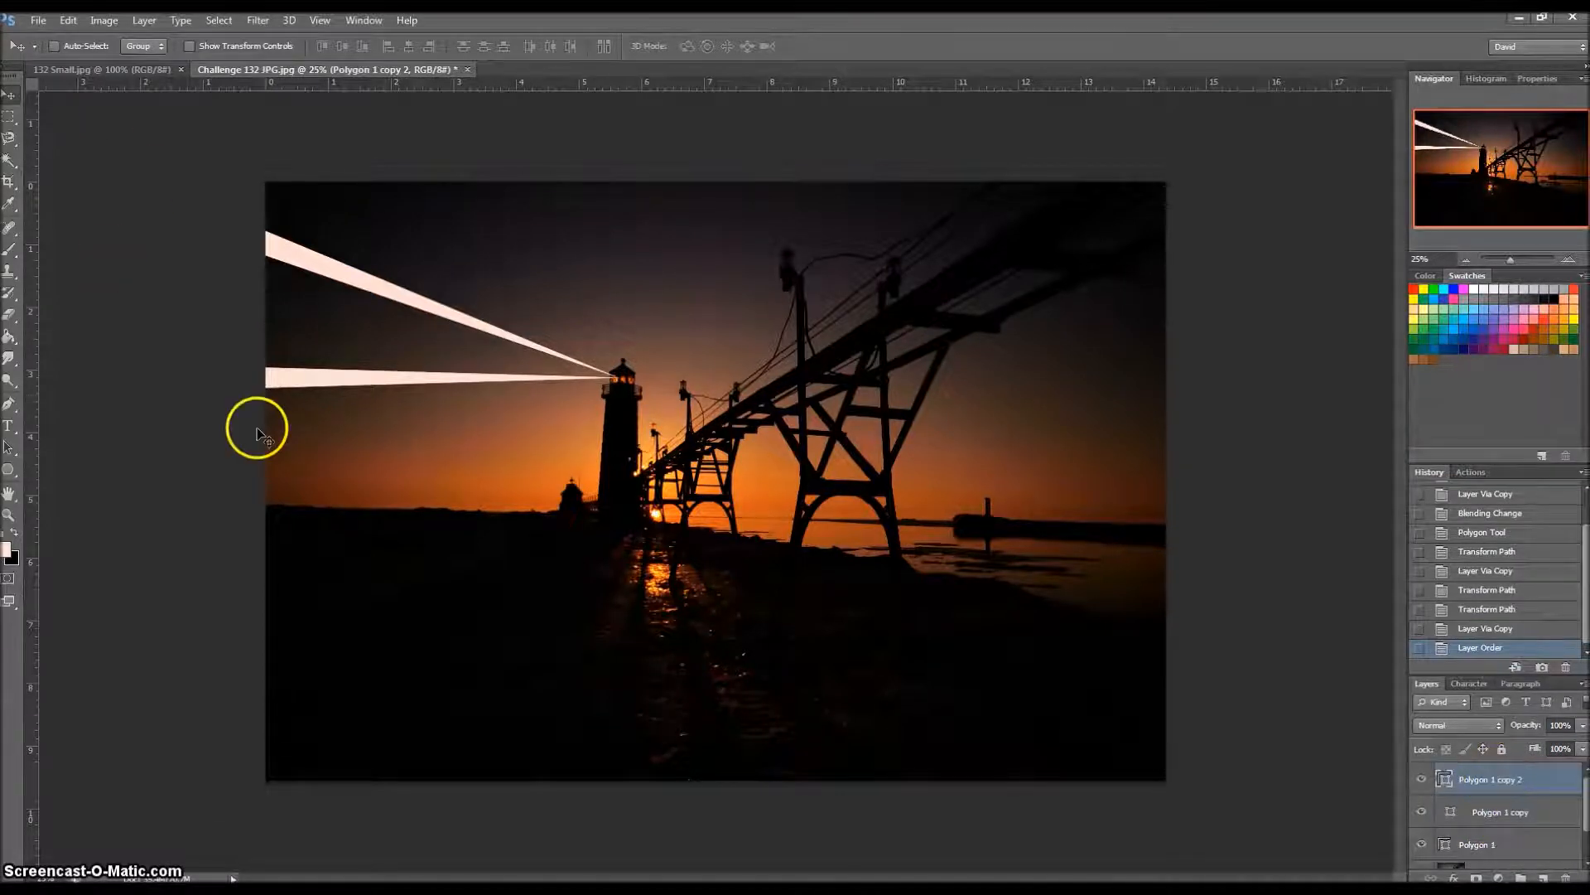
- Rotate the third beam about 46° around the lighthouse lamp with its length at about 80%, and apply it with a height of 150%
left_click(68, 20)
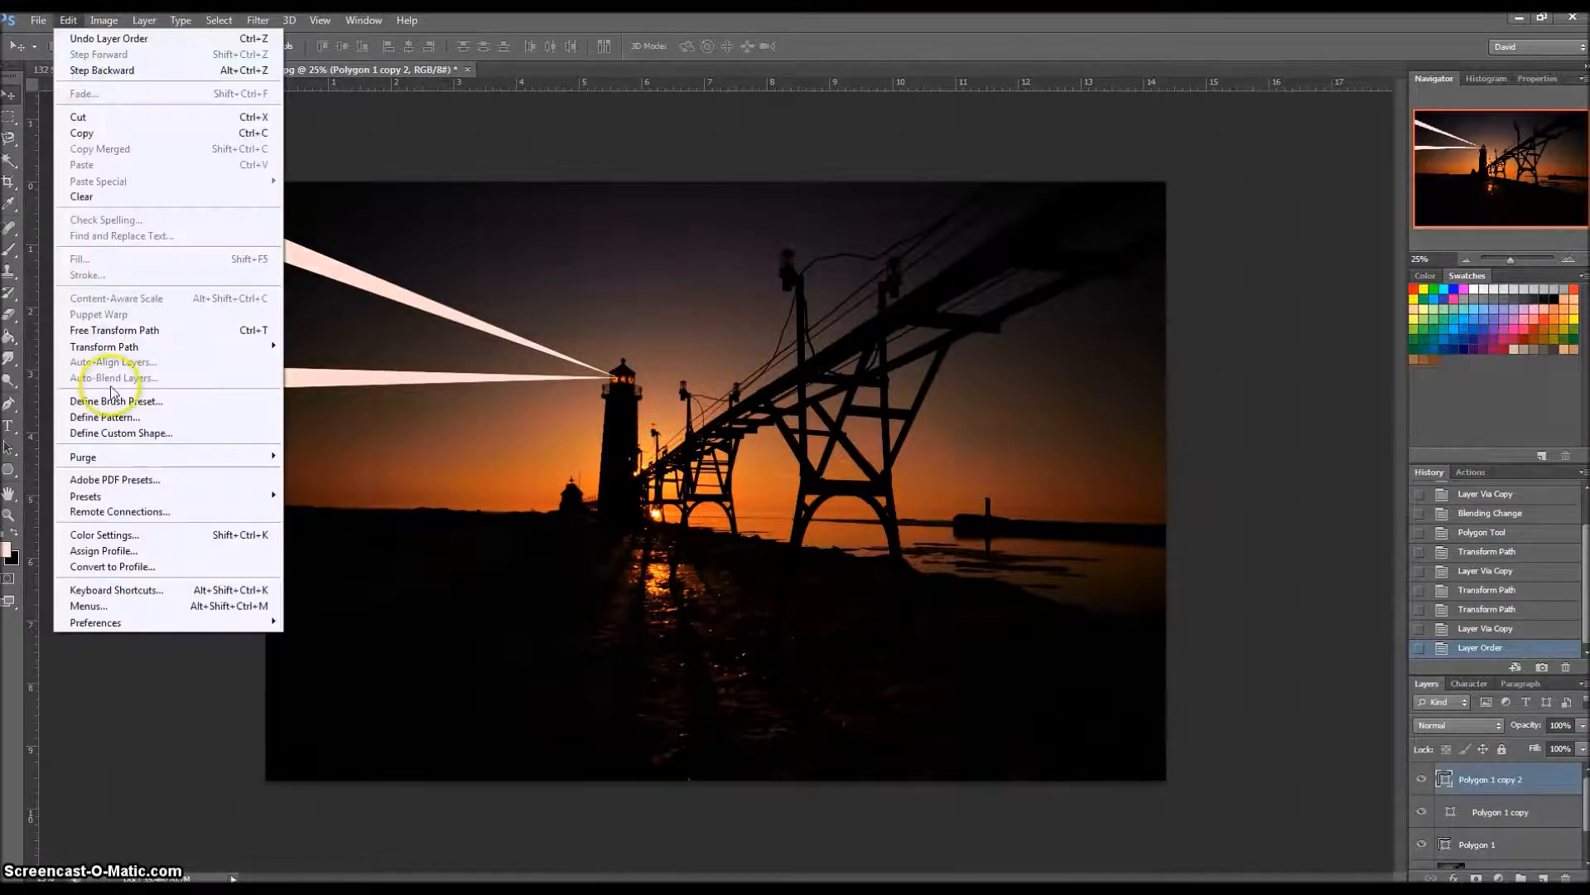
left_click(110, 331)
left_click_drag(438, 378, 619, 378)
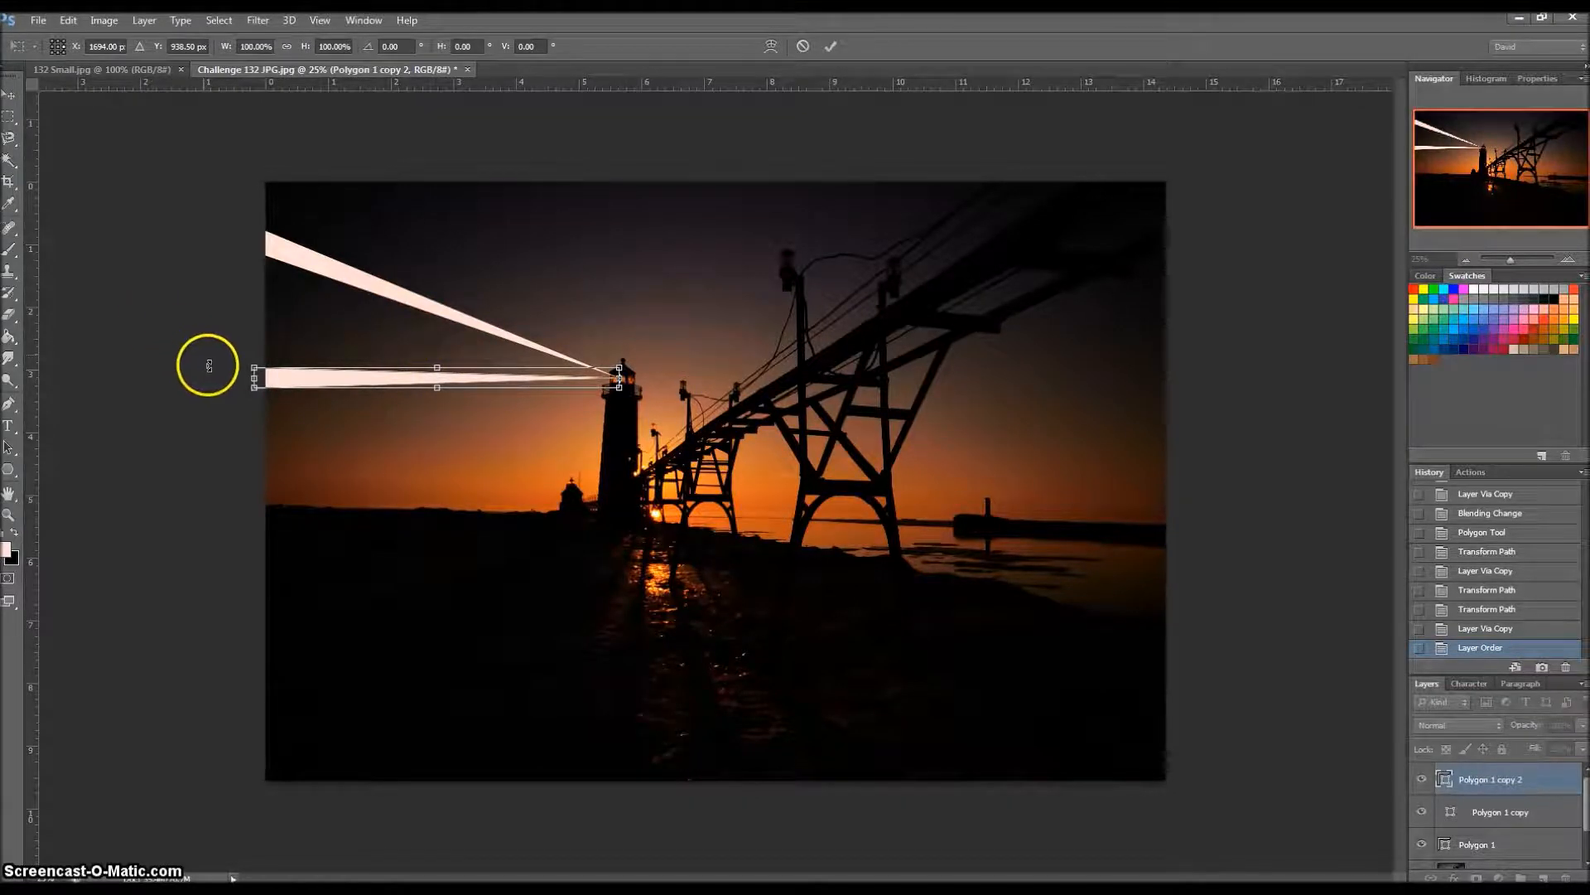
left_click_drag(208, 366, 414, 165)
left_click(341, 46)
type("150")
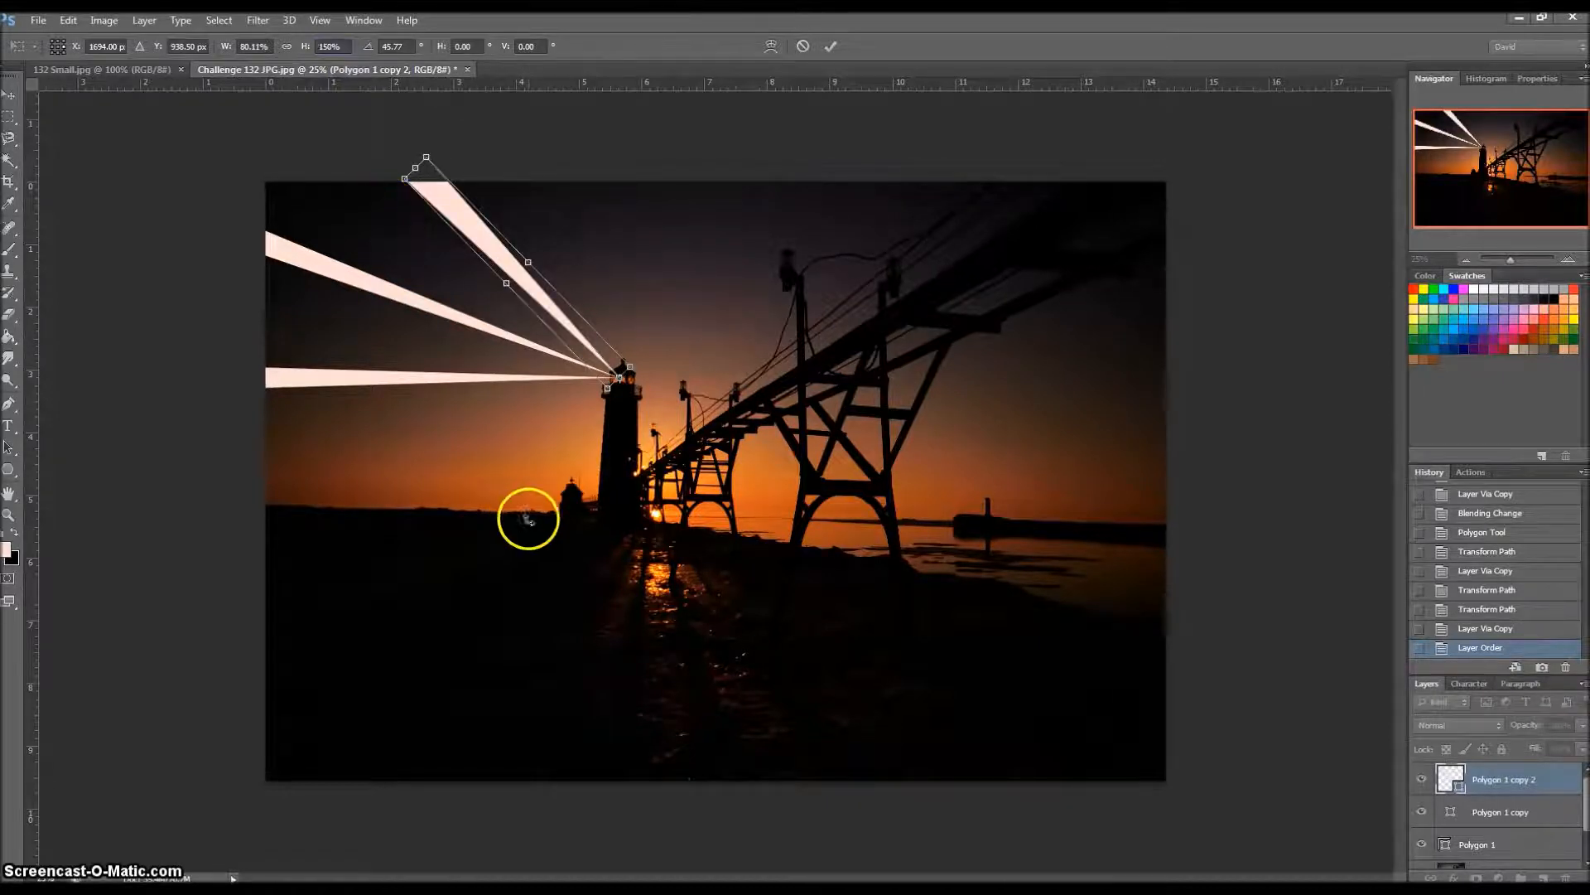
left_click(12, 94)
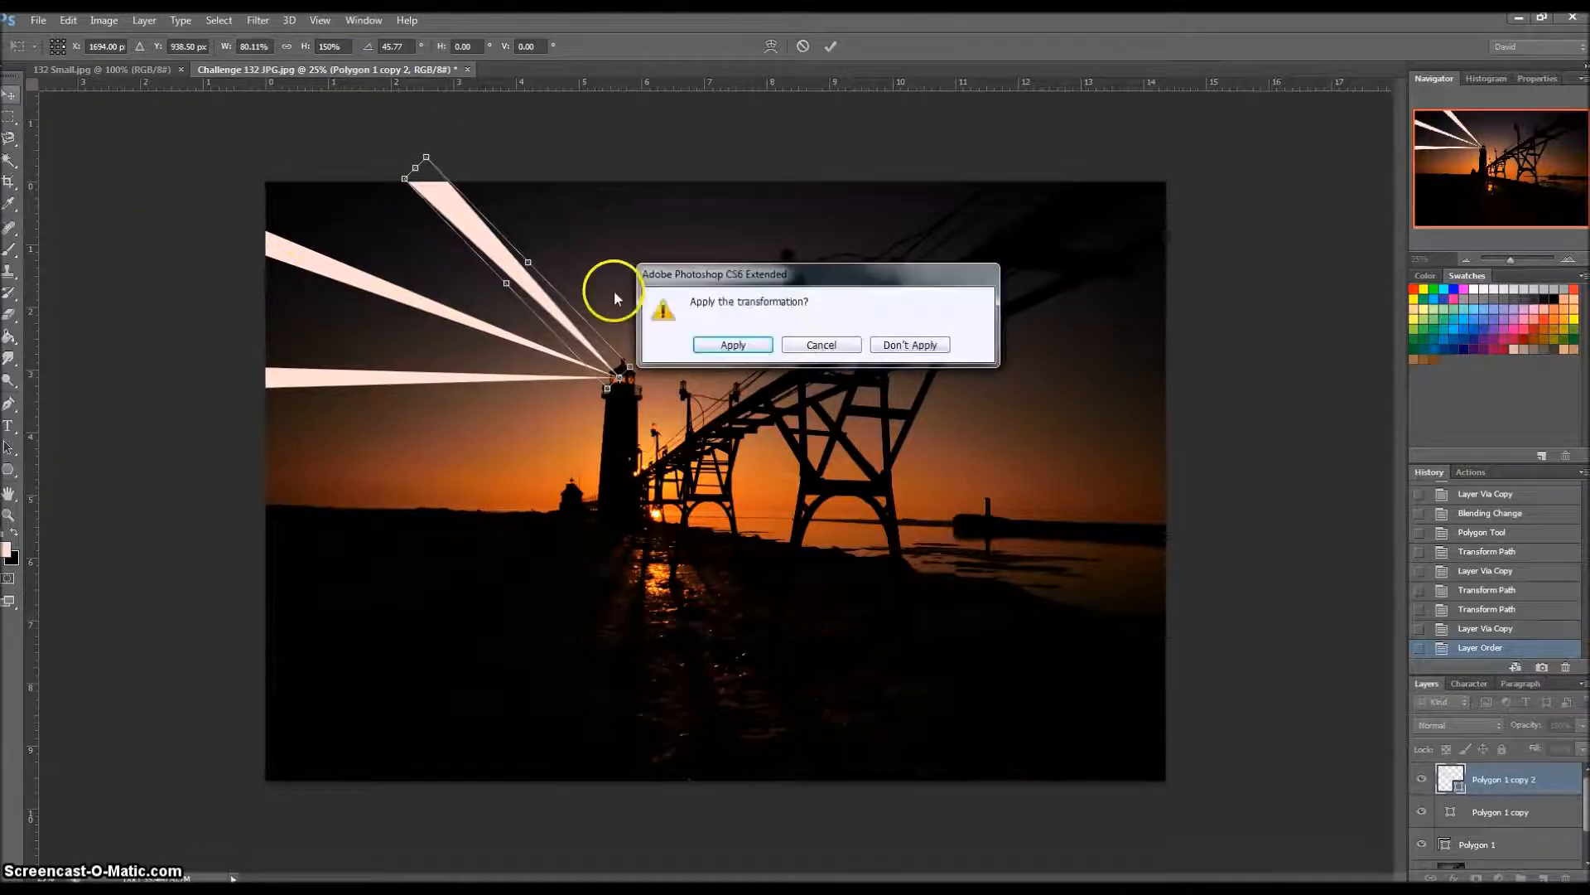
left_click(728, 344)
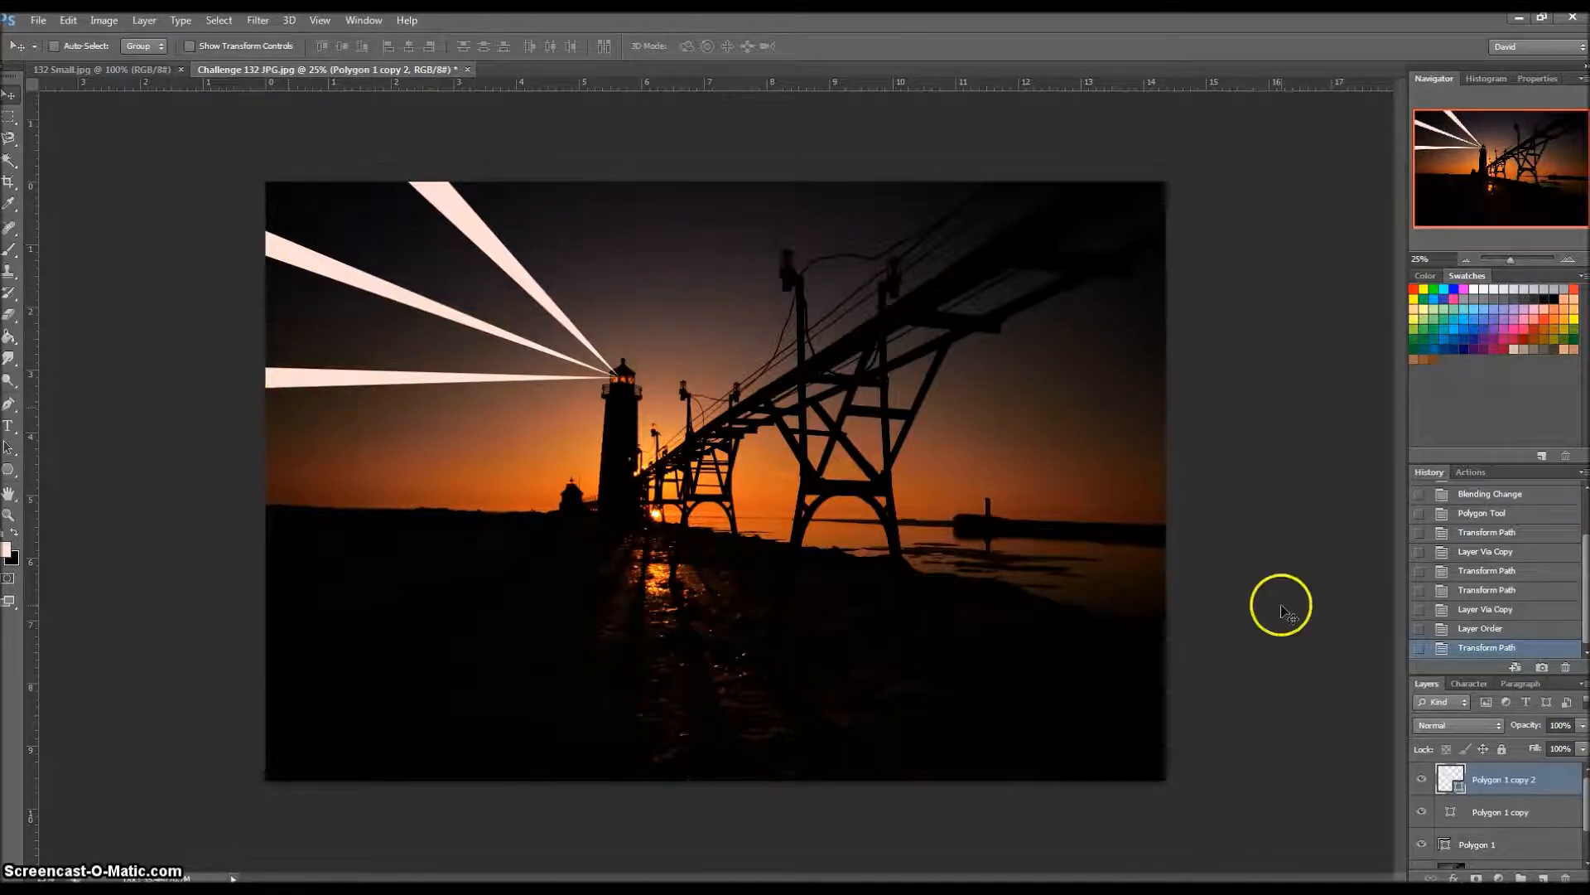
- Duplicate the horizontal Polygon 1 beam once more and place this fourth beam's layer above all other layers
left_click(1552, 854)
key("ctrl+j")
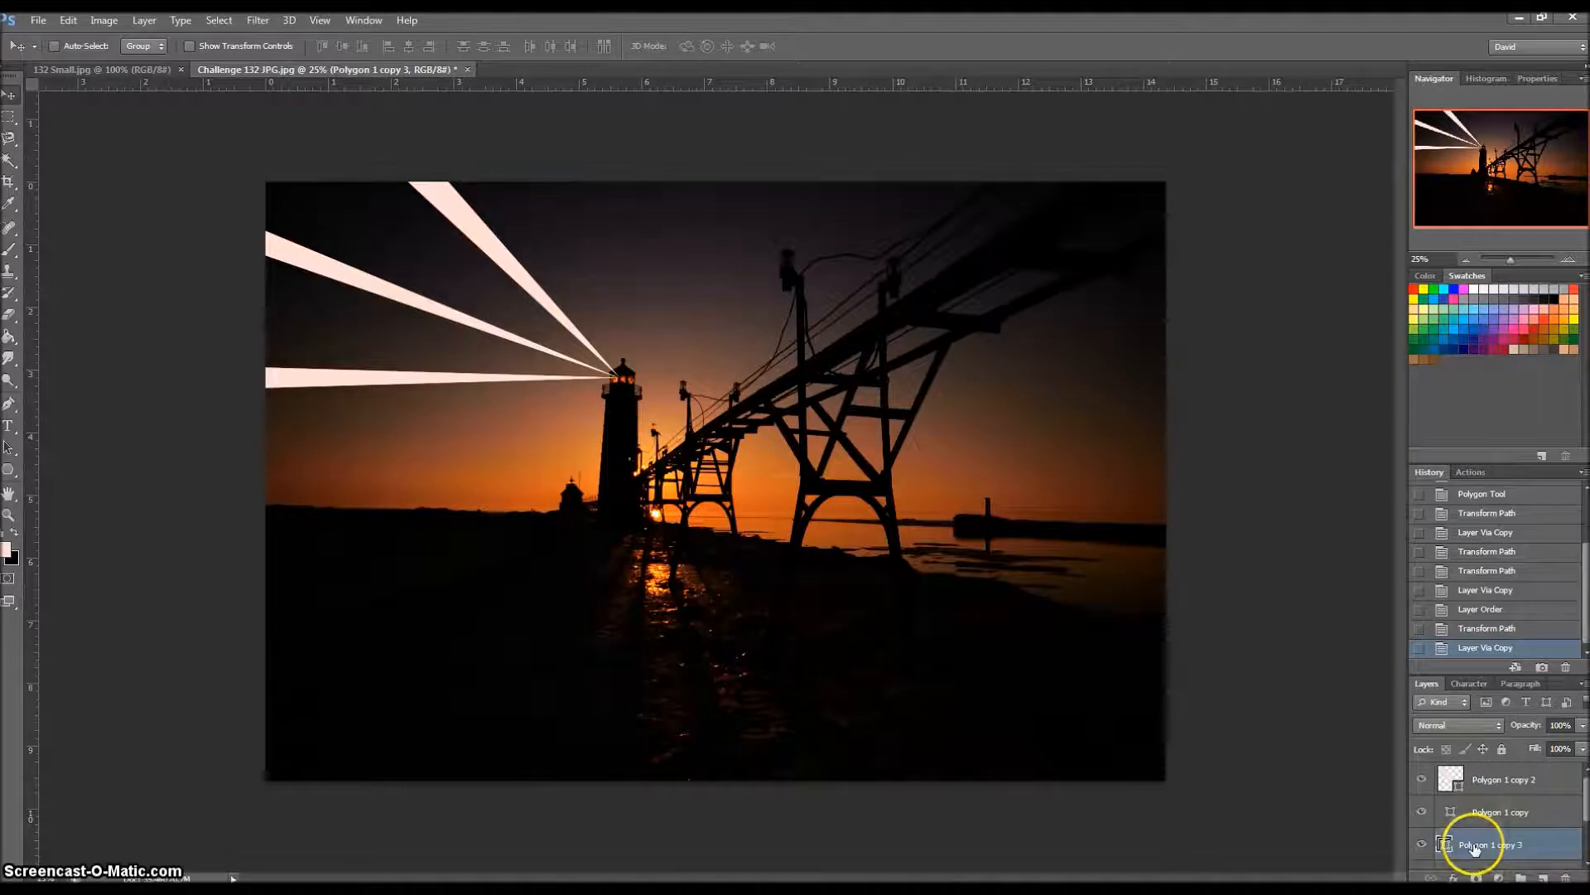
left_click_drag(1472, 848, 1476, 770)
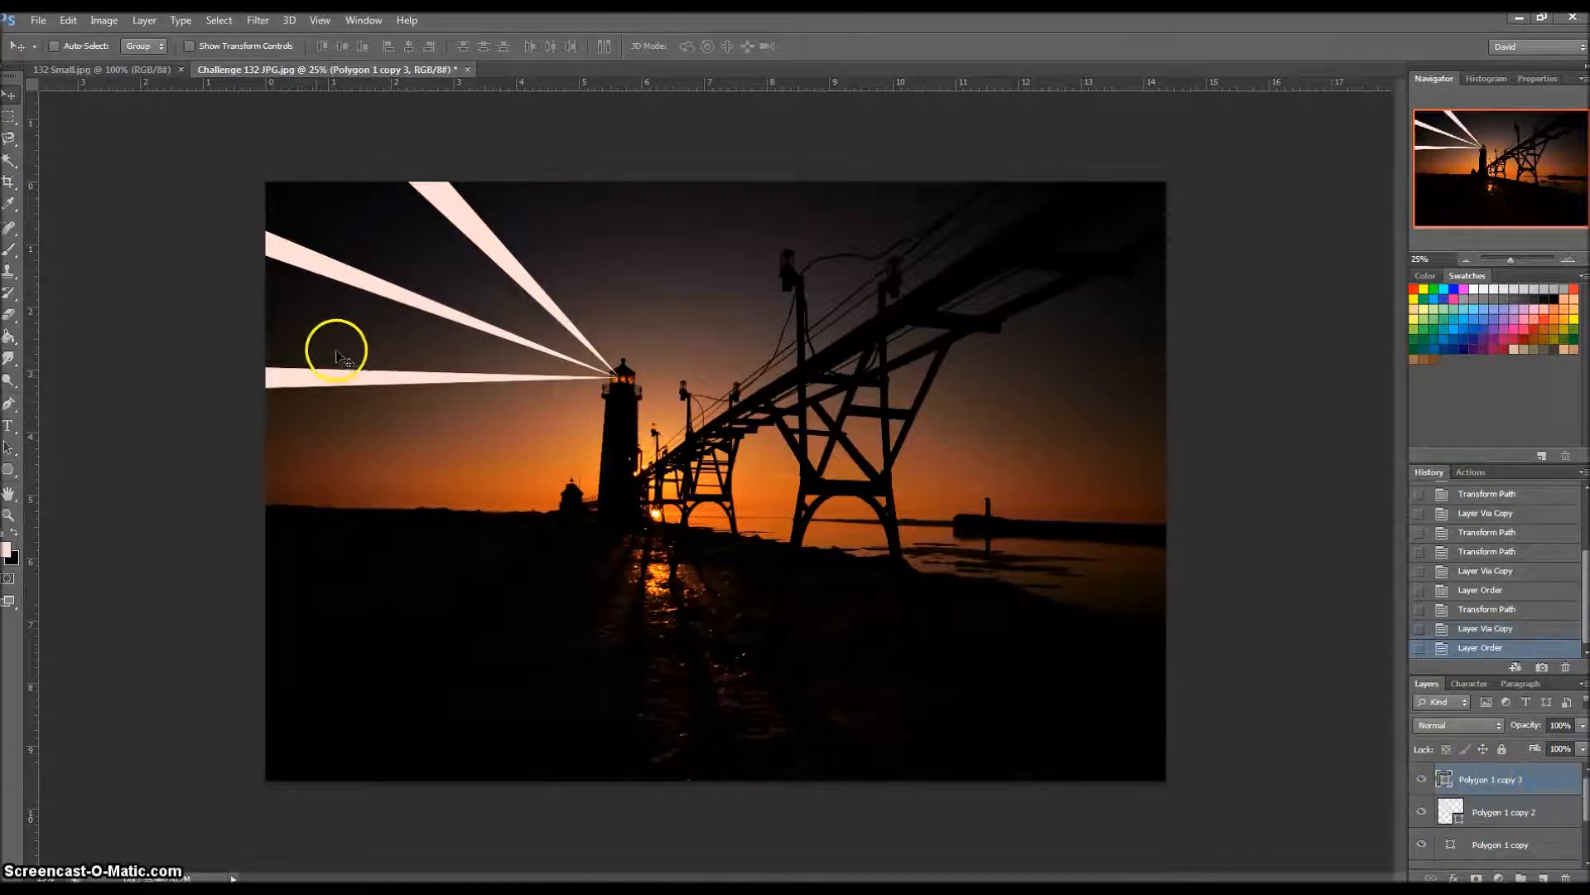
- Set the fourth beam's height to 175%, rotate it about 90.7° around the lighthouse lamp, shorten it, and apply the transformation
left_click(66, 22)
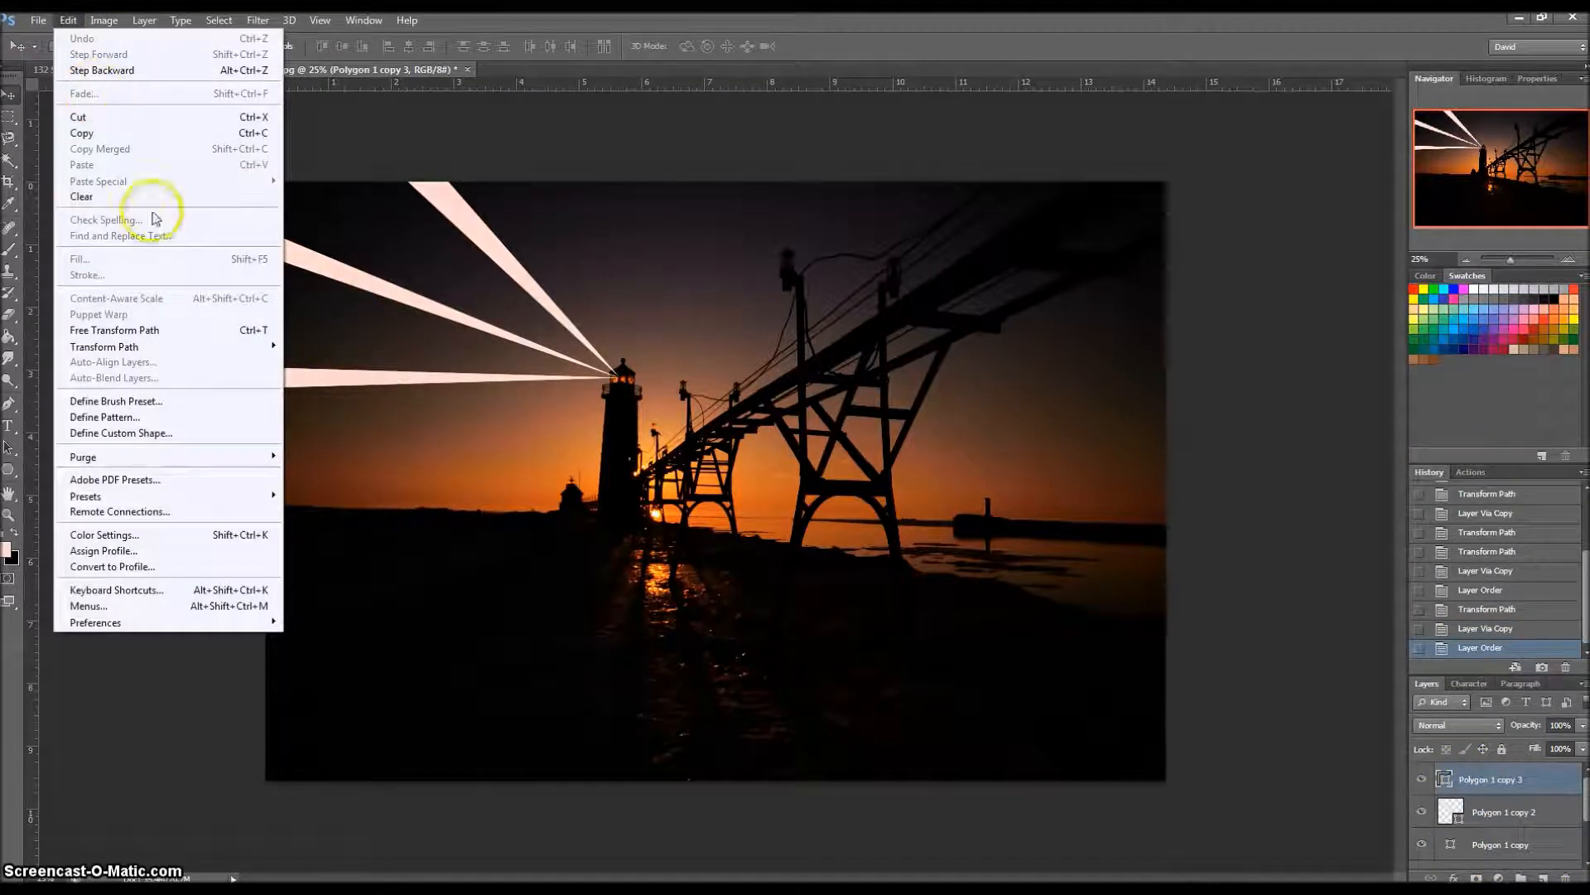
left_click(106, 337)
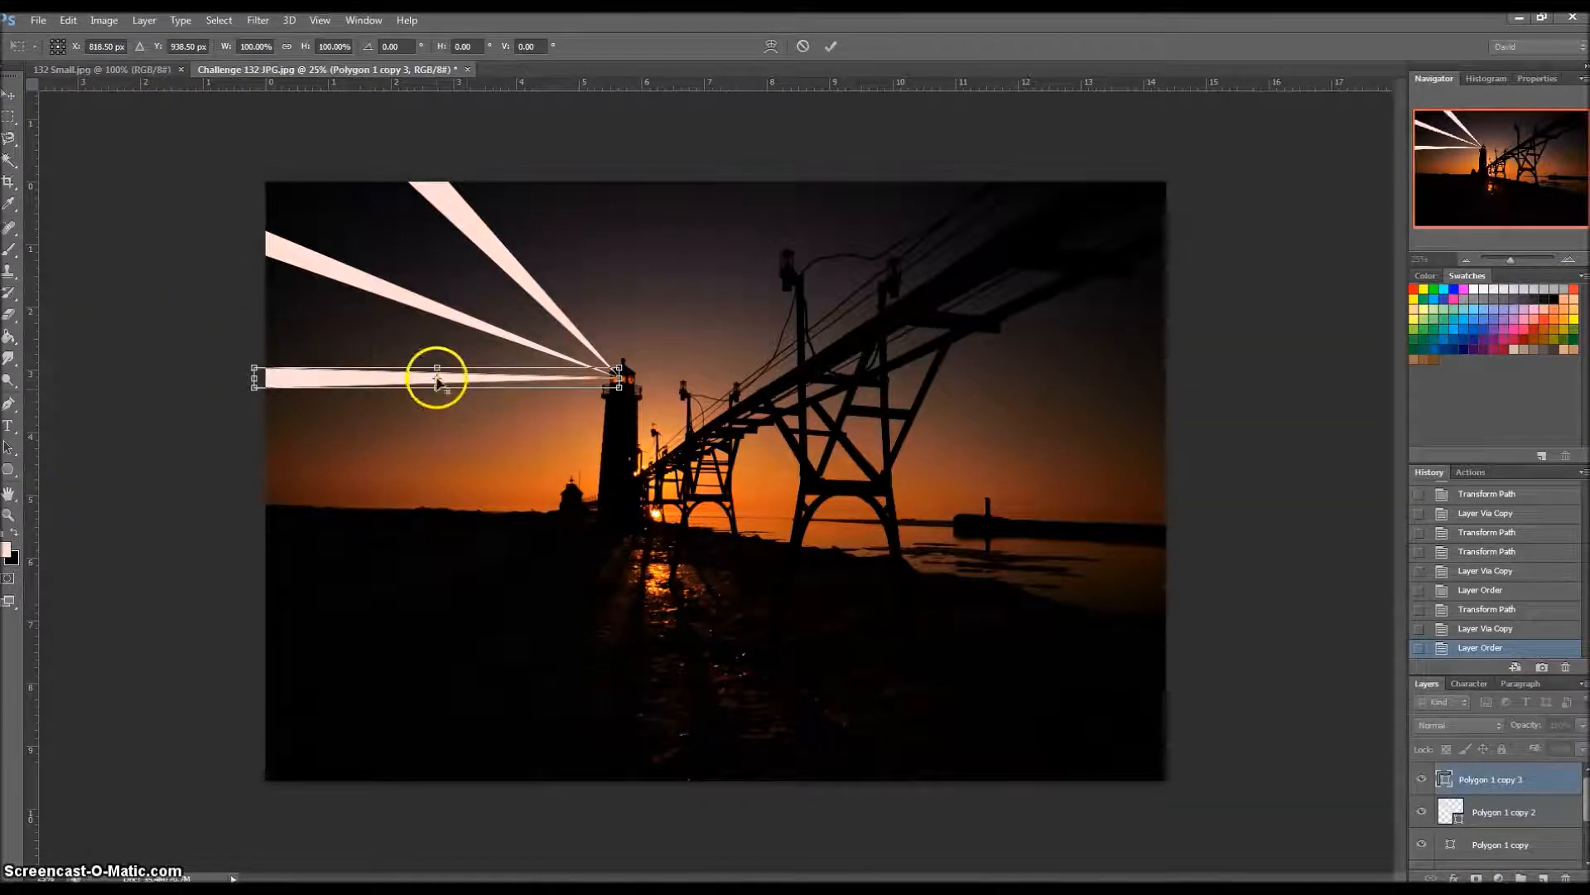
left_click_drag(437, 379, 619, 378)
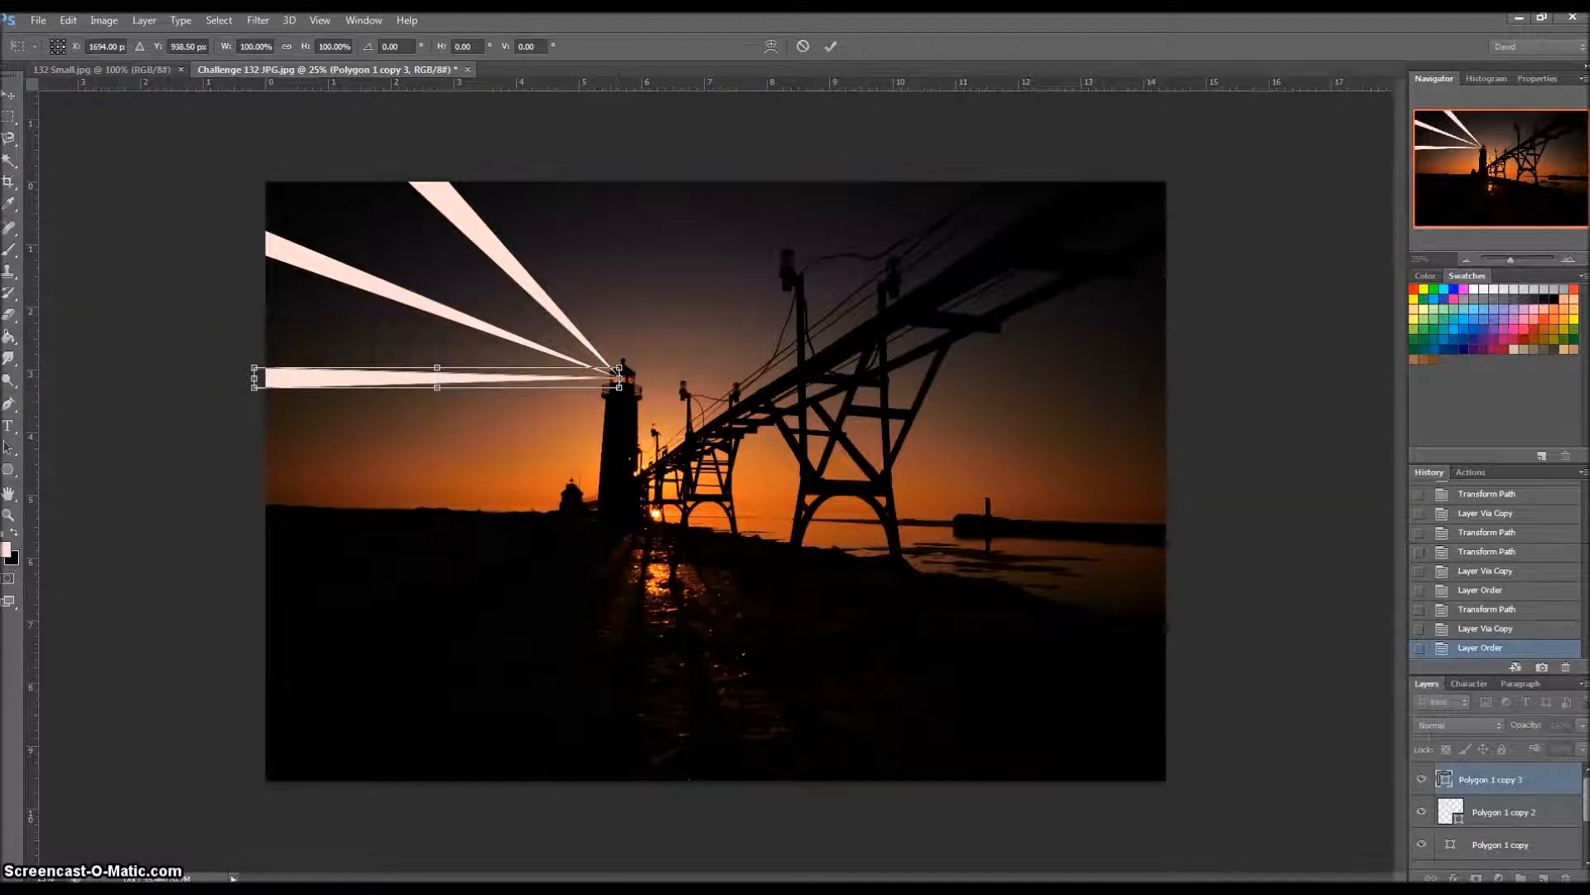
left_click(333, 46)
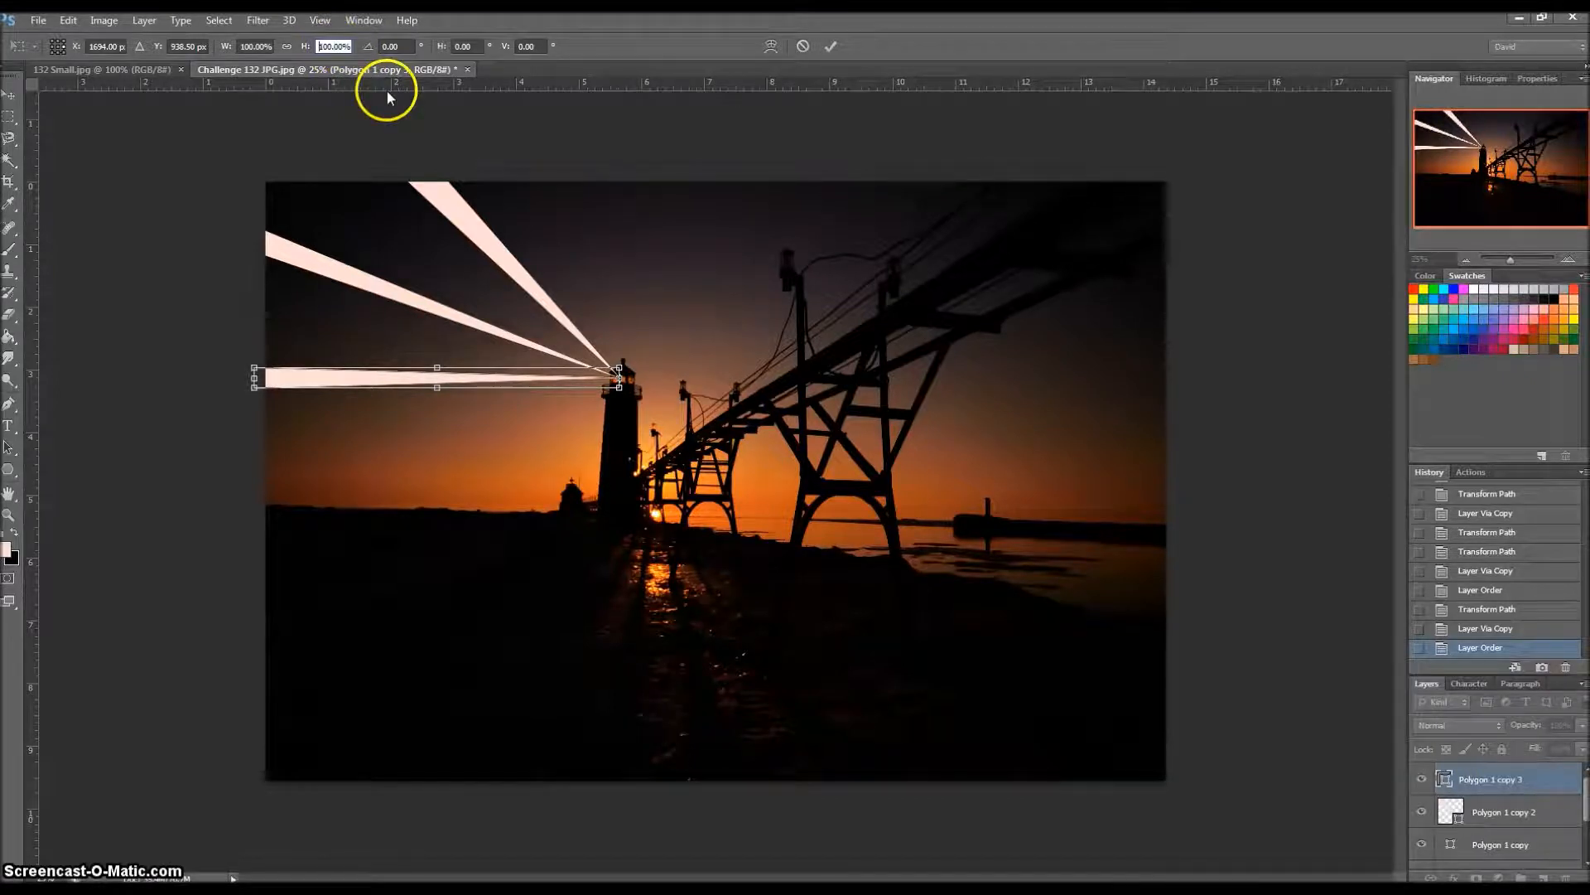
type("175")
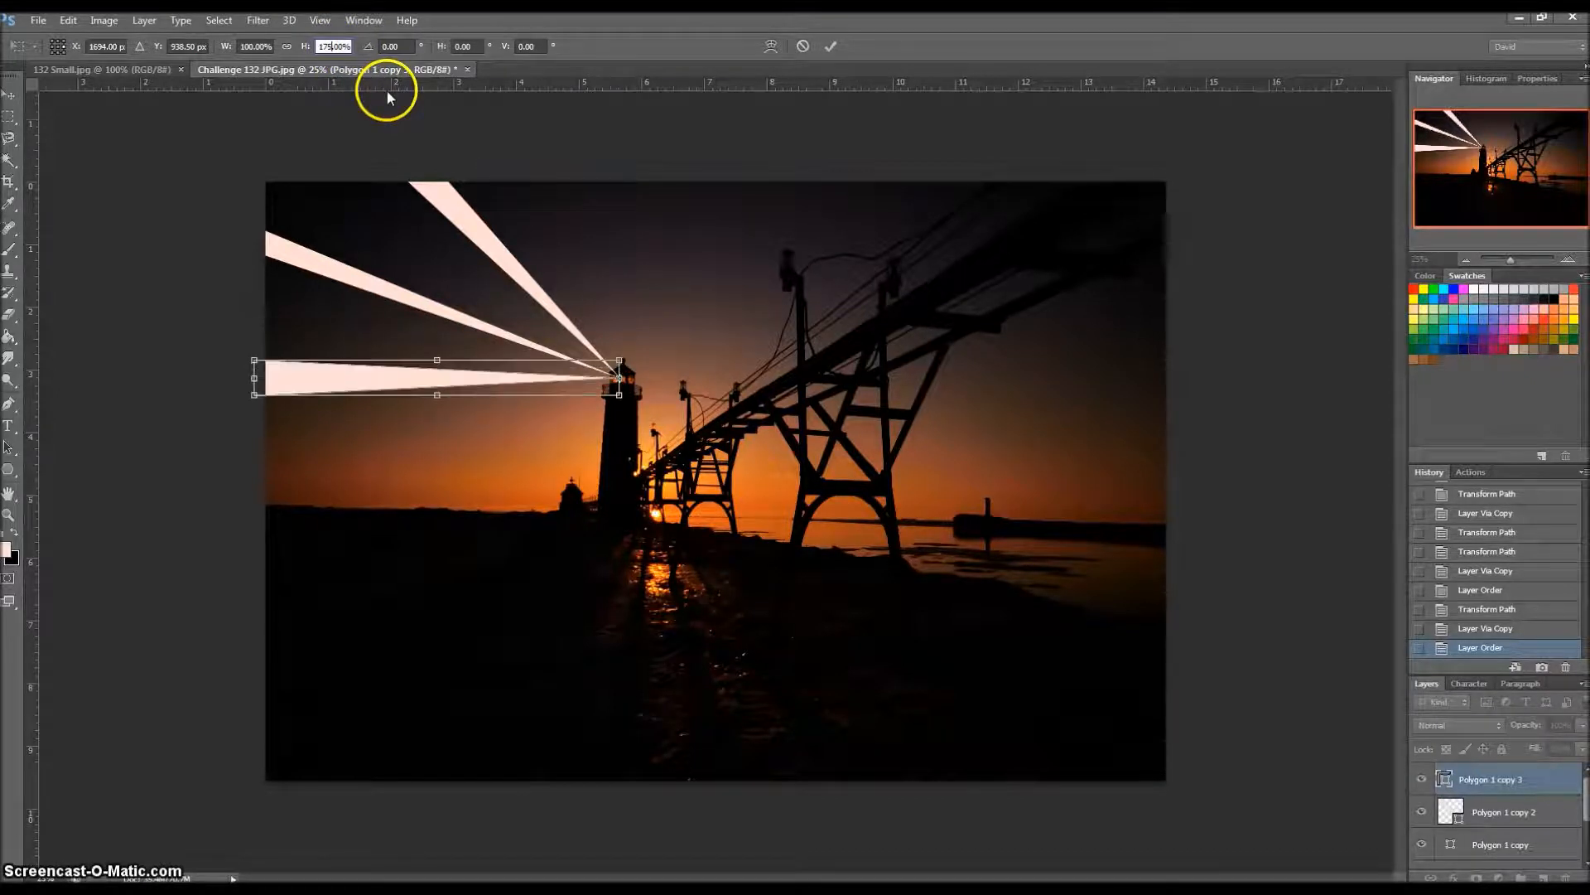
left_click_drag(232, 356, 632, 163)
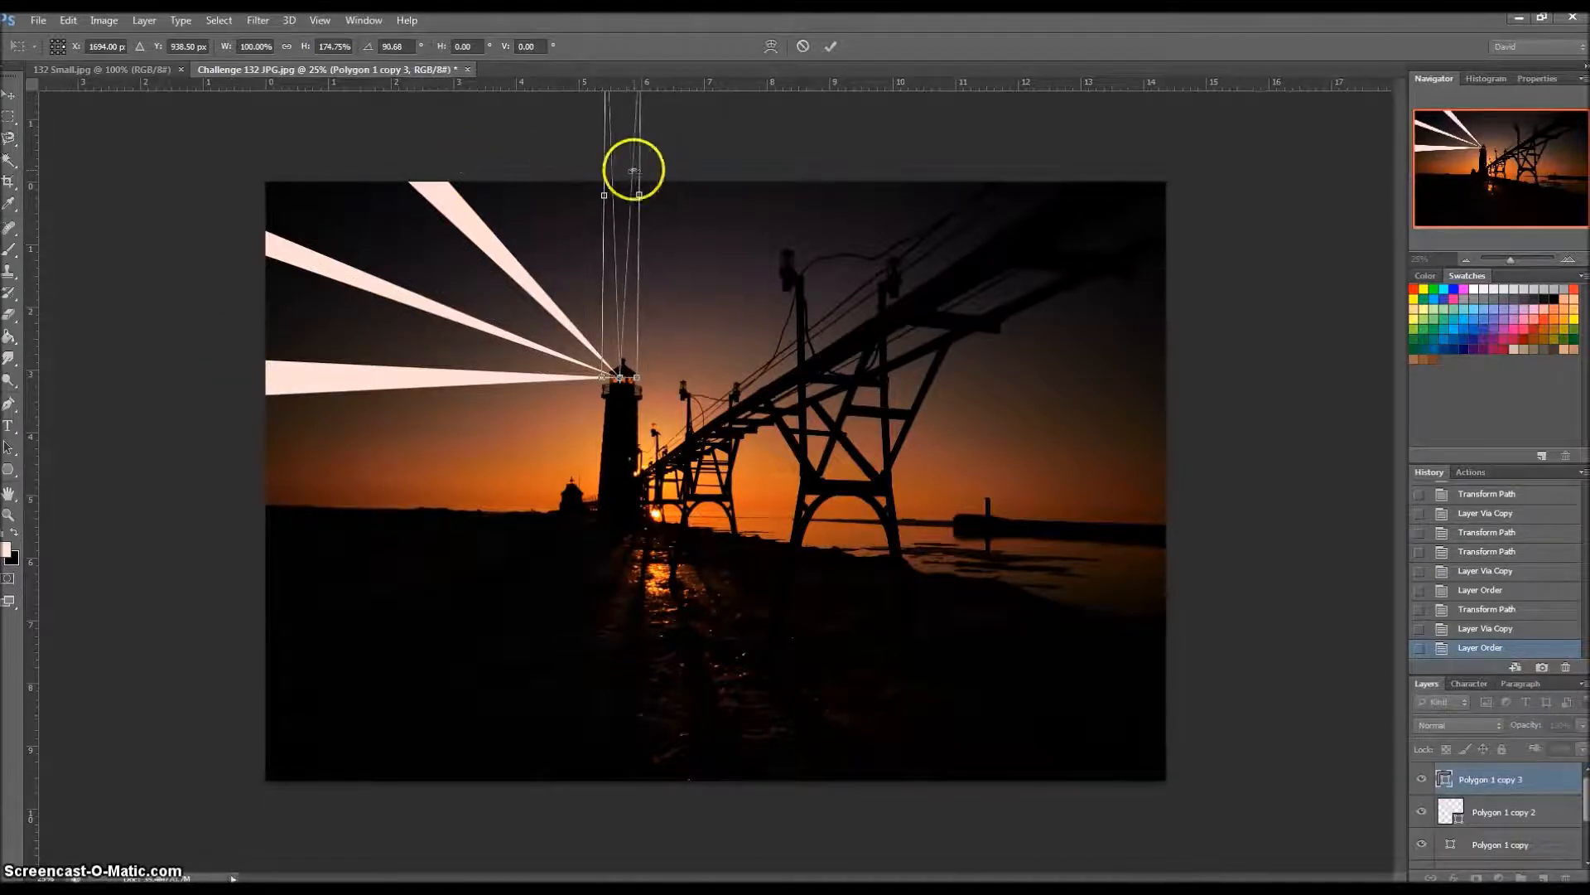
left_click_drag(630, 199, 619, 108)
left_click(10, 94)
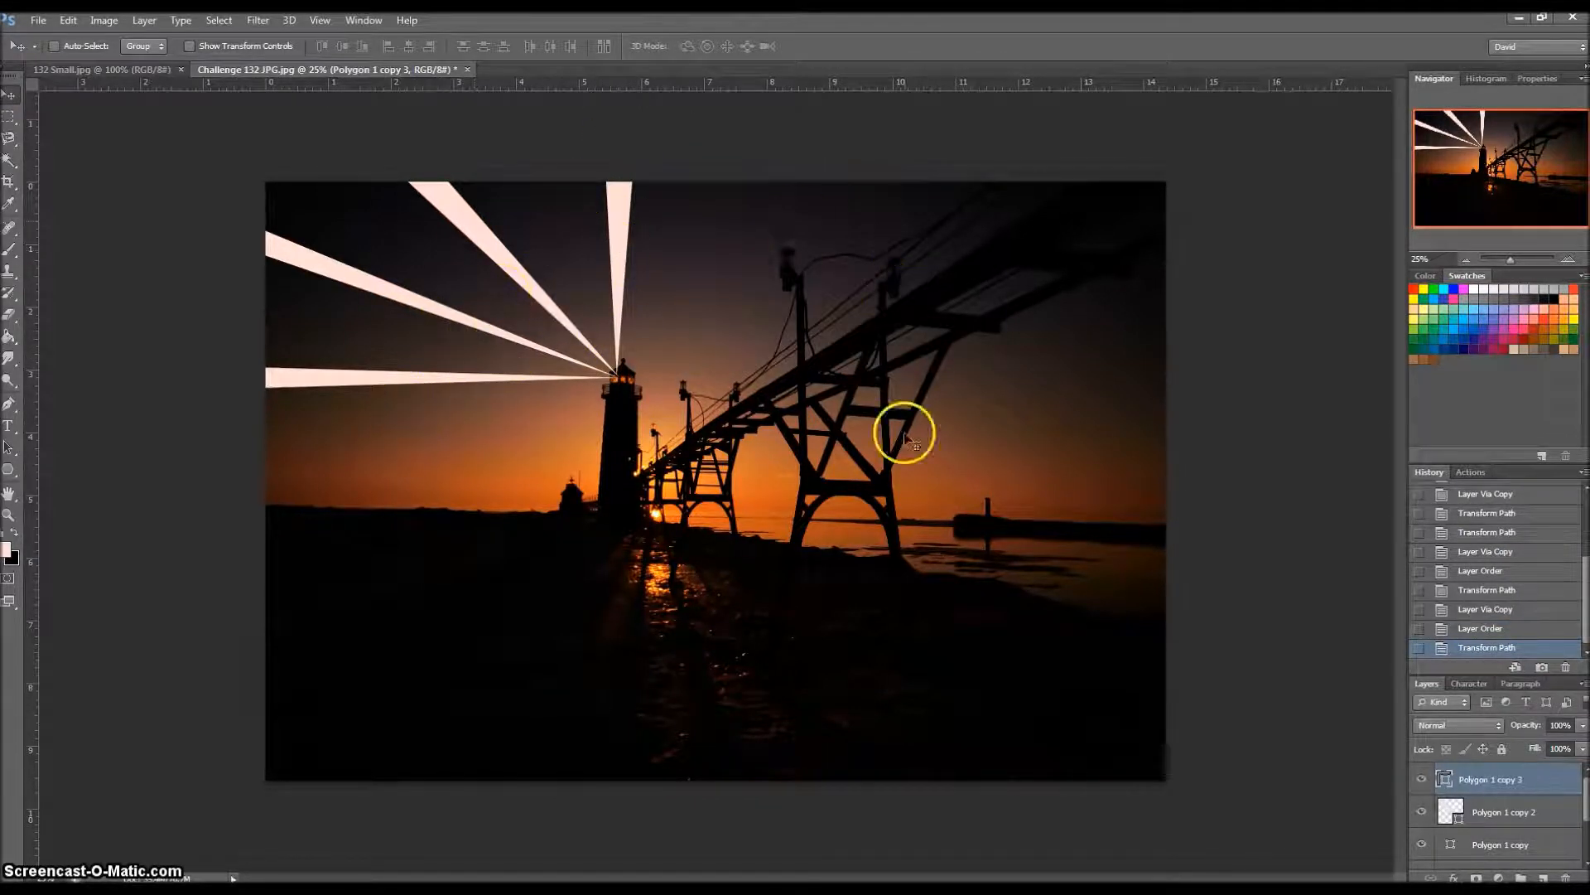
- Duplicate the three beams left of the lighthouse, mirror the copies with a width of -100%, and align them to the lamp's right side
scroll(1578, 855, "down", 1)
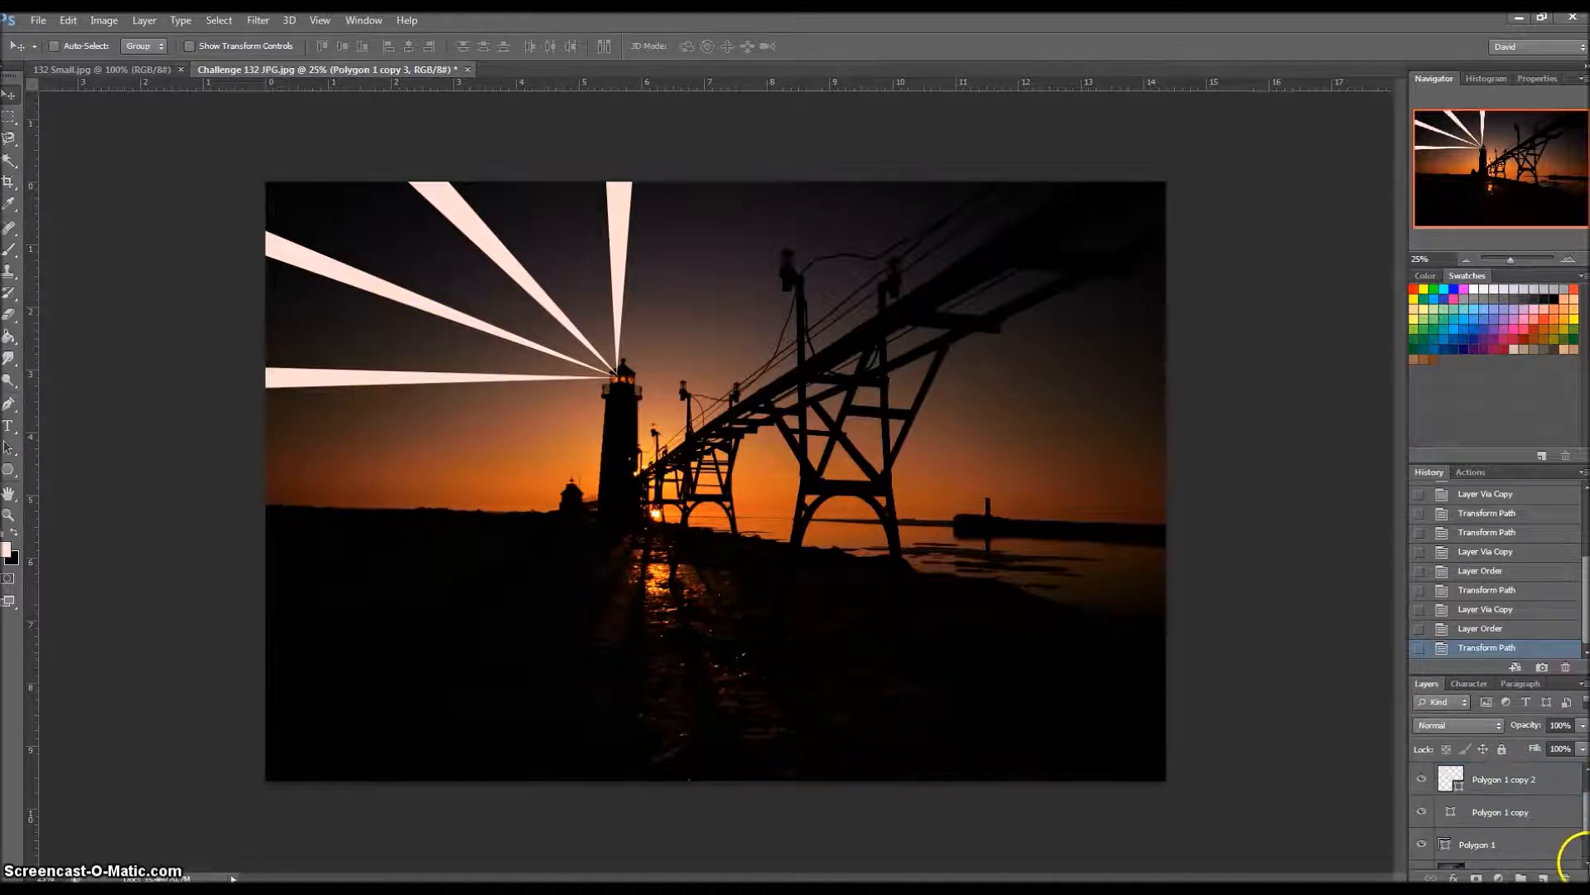
left_click(1535, 845, "shift")
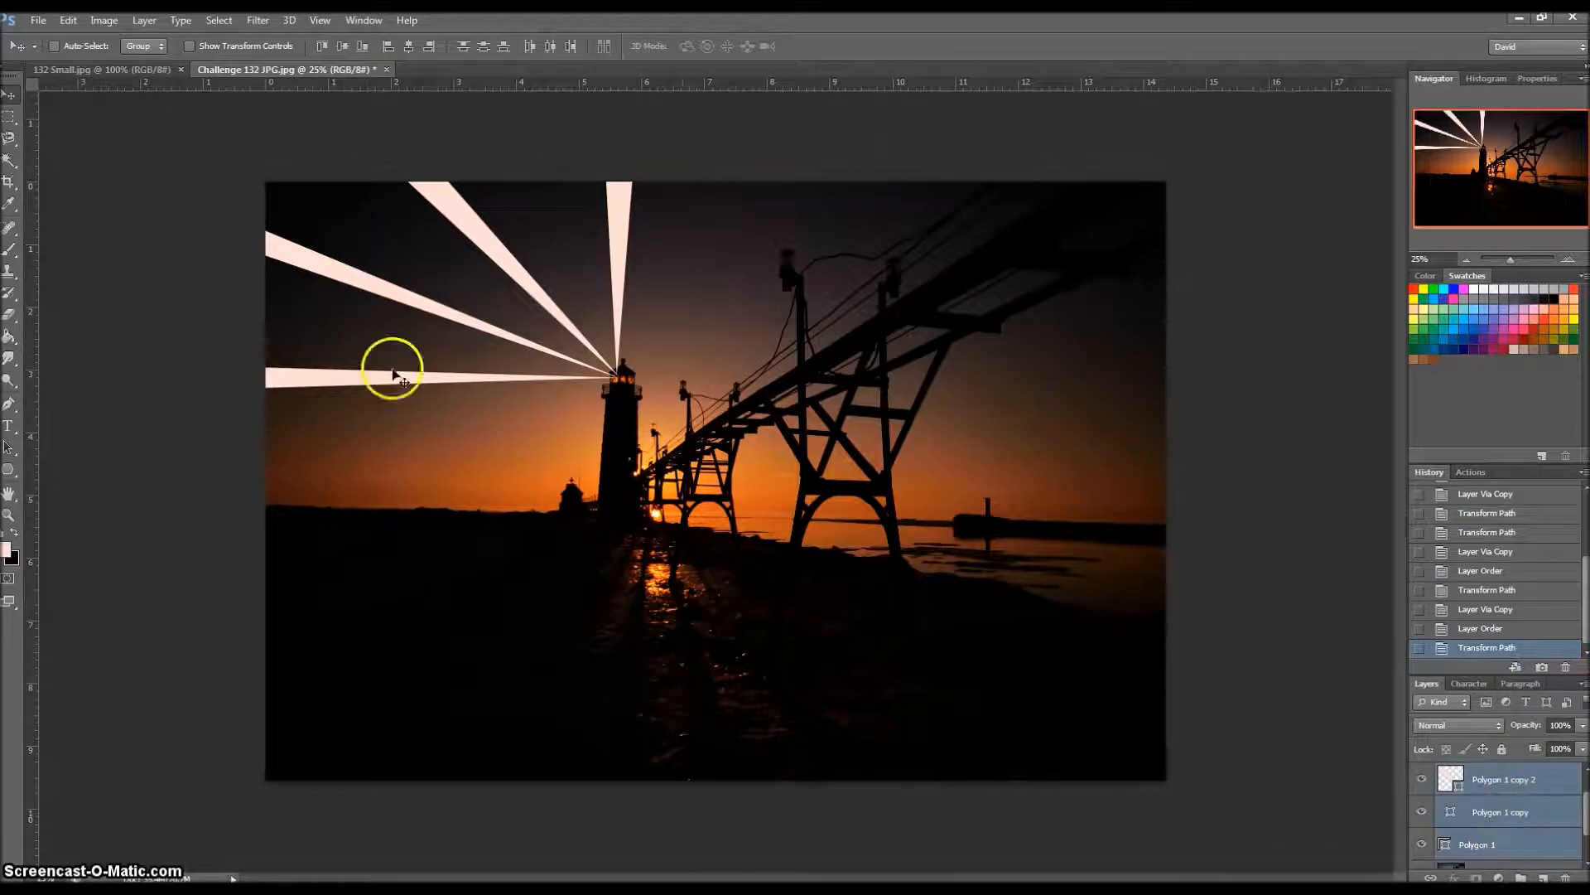
key("ctrl+j")
left_click(69, 22)
left_click(101, 329)
left_click(222, 45)
type("-100")
left_click_drag(281, 306, 674, 308)
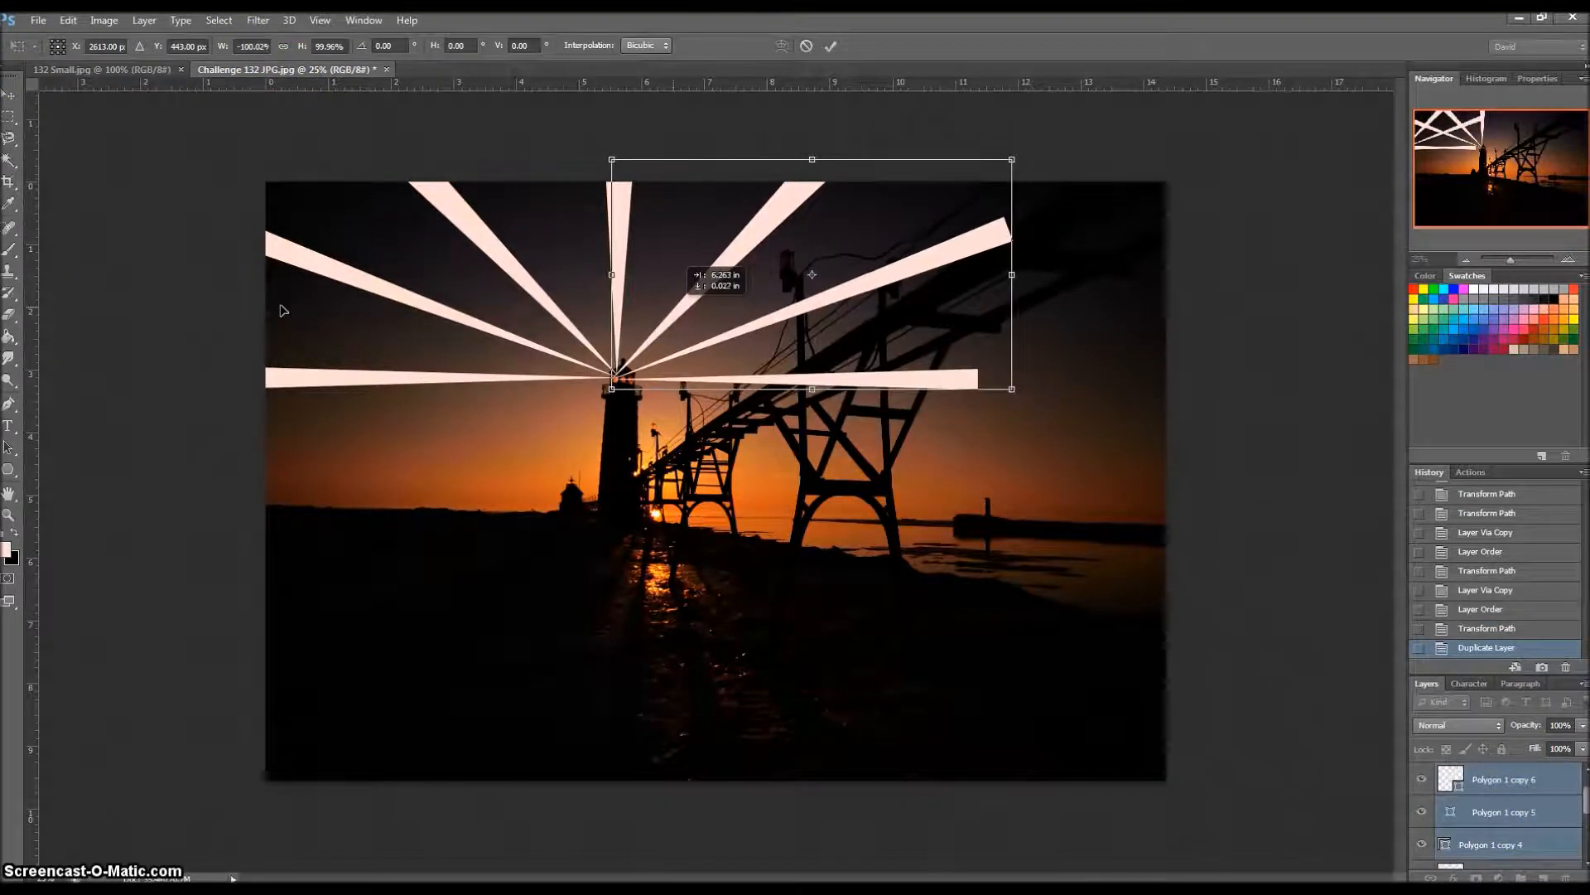
left_click(5, 93)
left_click(733, 358)
left_click(1532, 785)
left_click_drag(761, 222, 762, 222)
- Stretch the lower diagonal beam right of the lighthouse, Polygon 1 copy 5, past the photo's right edge and apply it
left_click(1503, 811)
left_click(69, 21)
left_click(106, 331)
left_click_drag(1012, 297, 1194, 299)
left_click(7, 94)
left_click(733, 358)
- Stretch the right horizontal beam, Polygon 1 copy 4, to about 158% width past the photo's right edge and apply it
left_click(1500, 845)
left_click(68, 21)
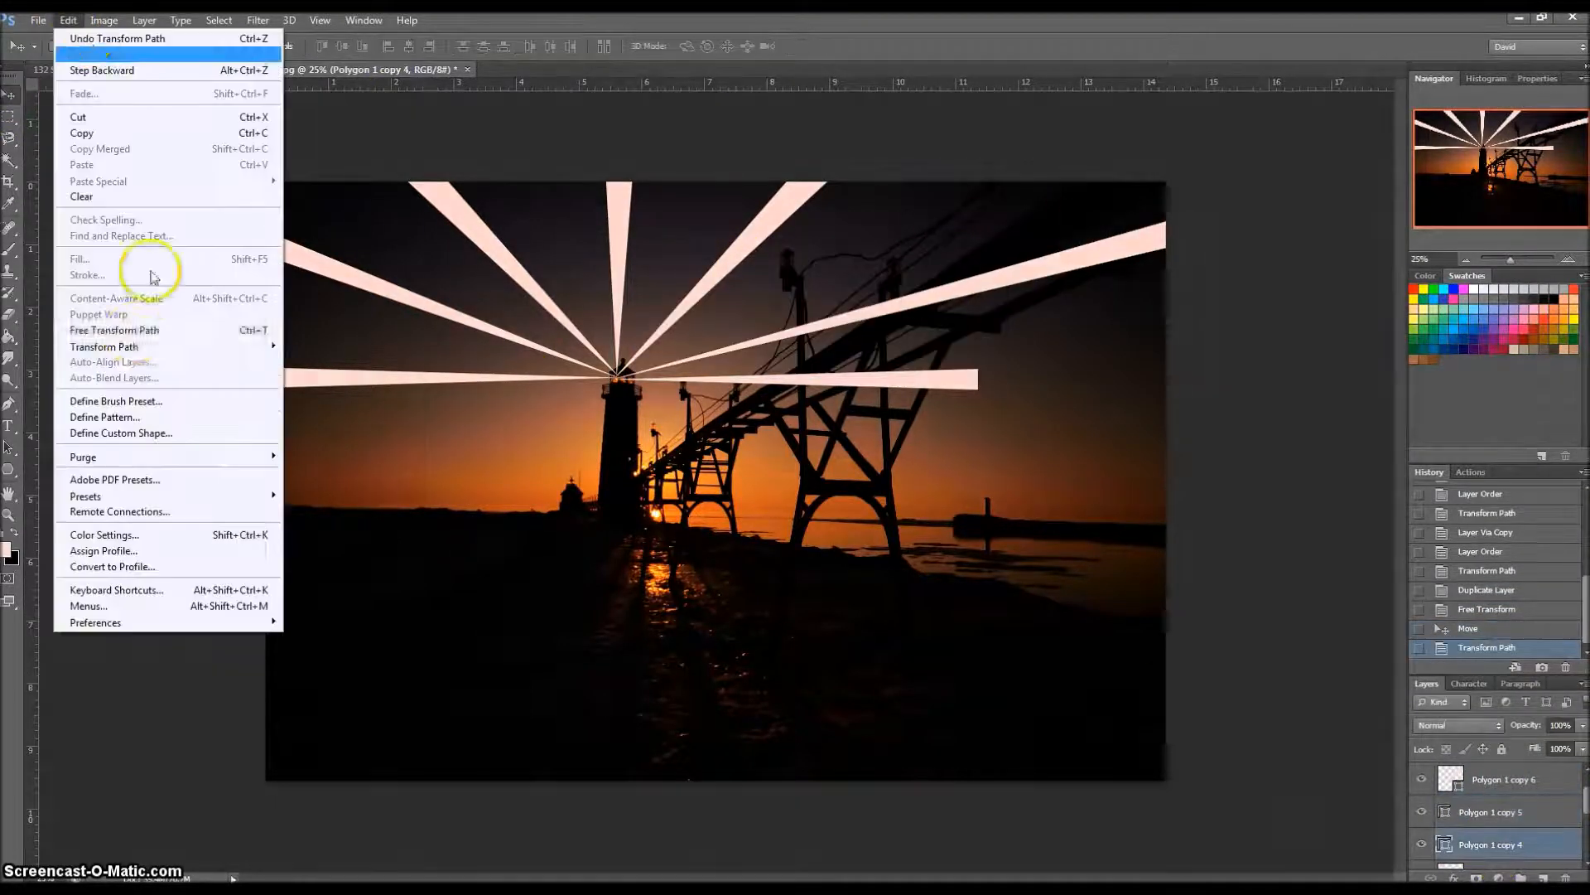
left_click(106, 331)
left_click_drag(978, 380, 1190, 380)
left_click(8, 96)
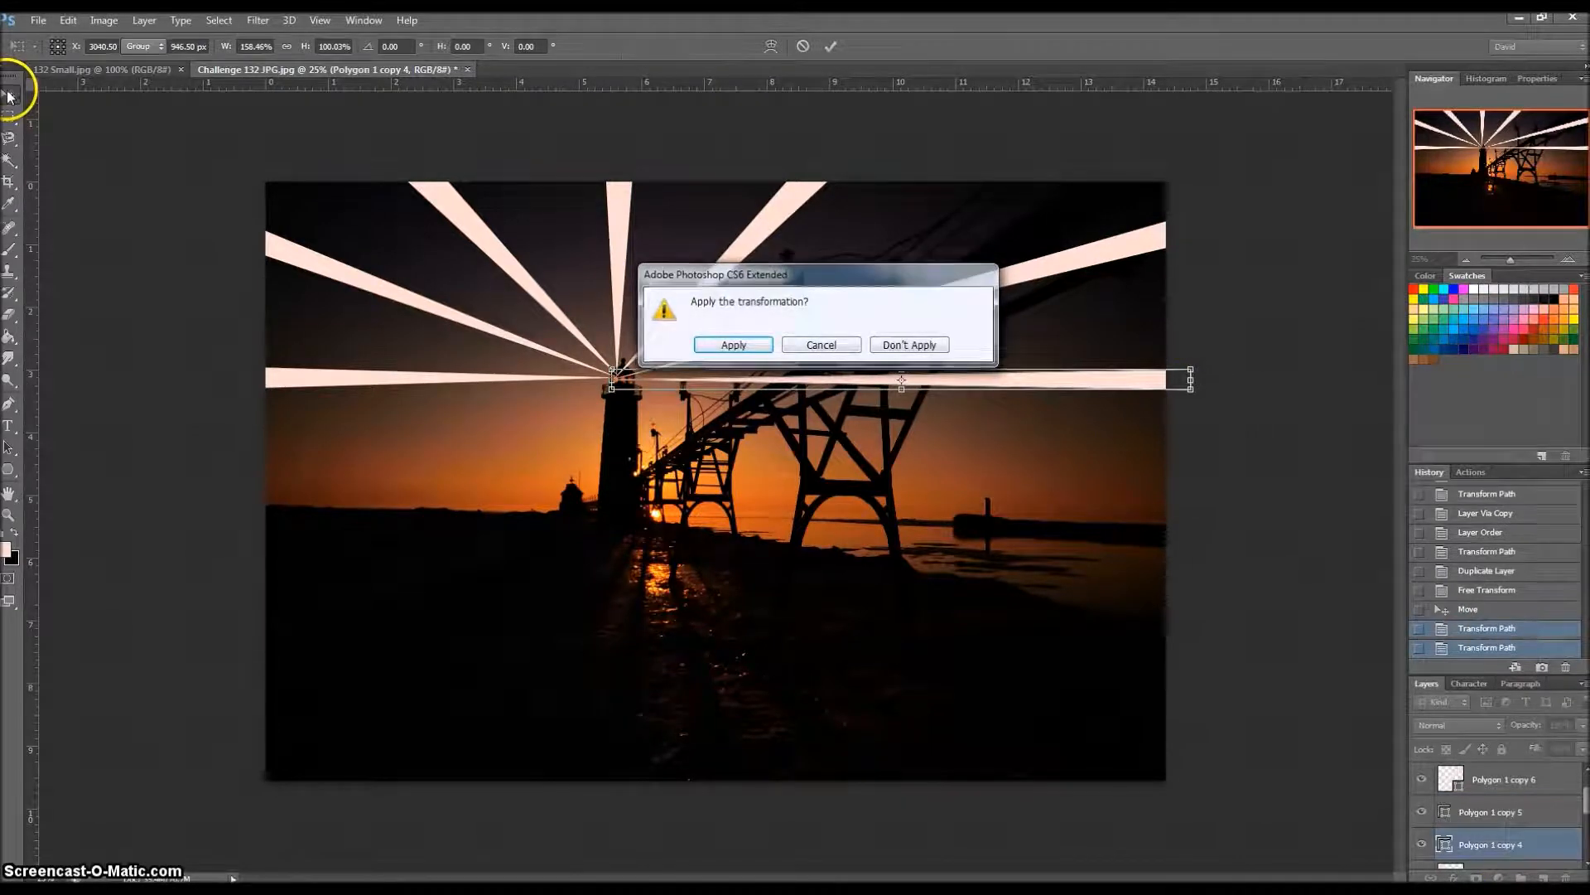
key("Return")
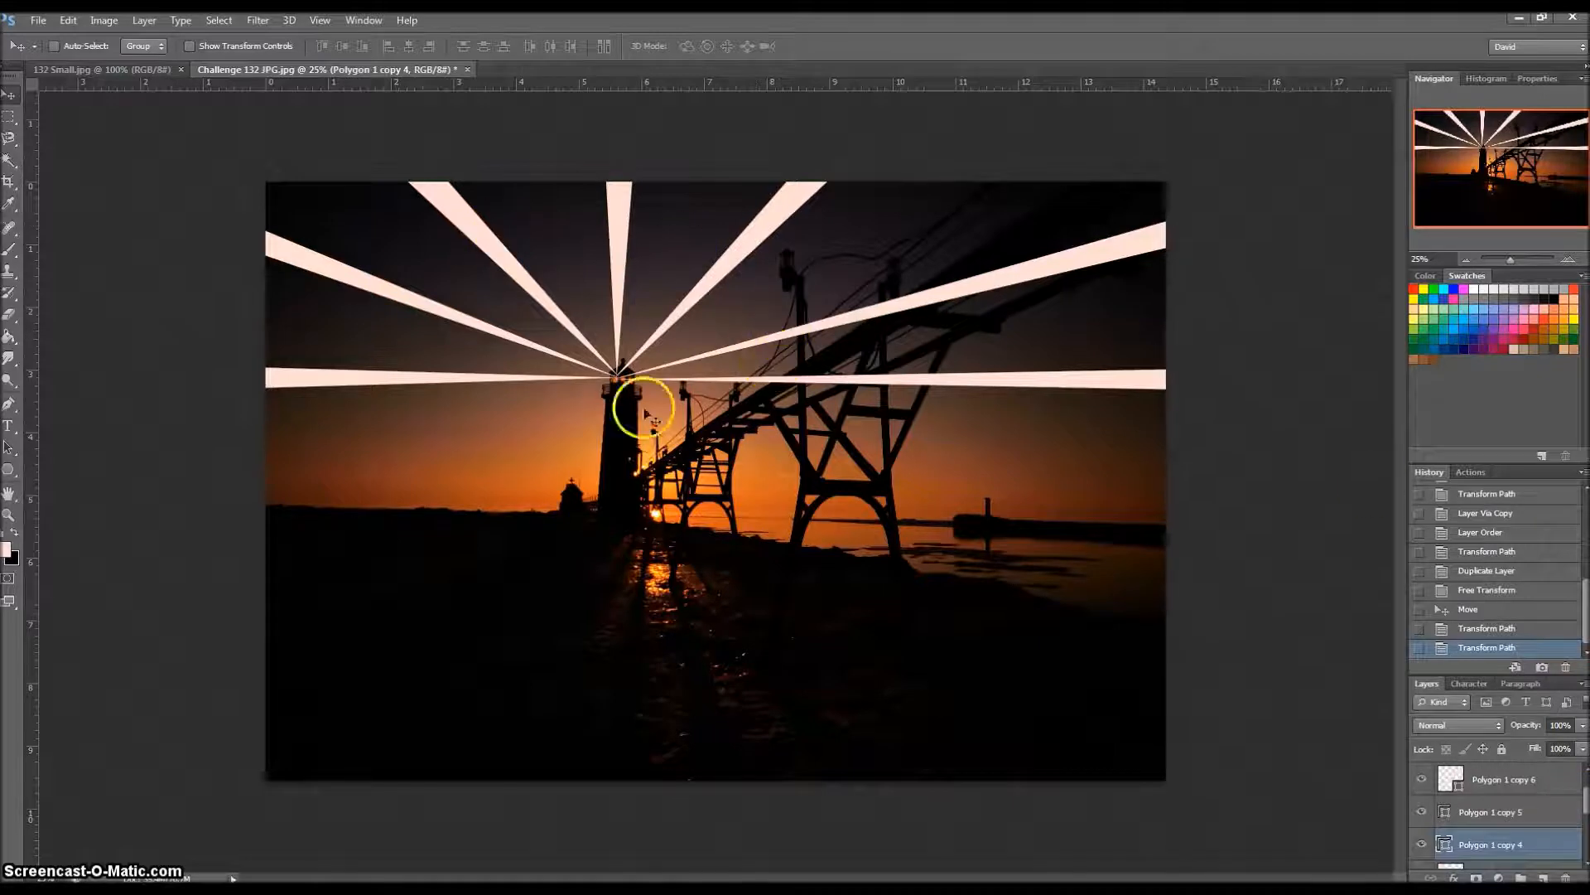
- Select all the beam layers from Polygon 1 copy 3 down to Polygon 1 and duplicate them
scroll(1578, 789, "up", 1)
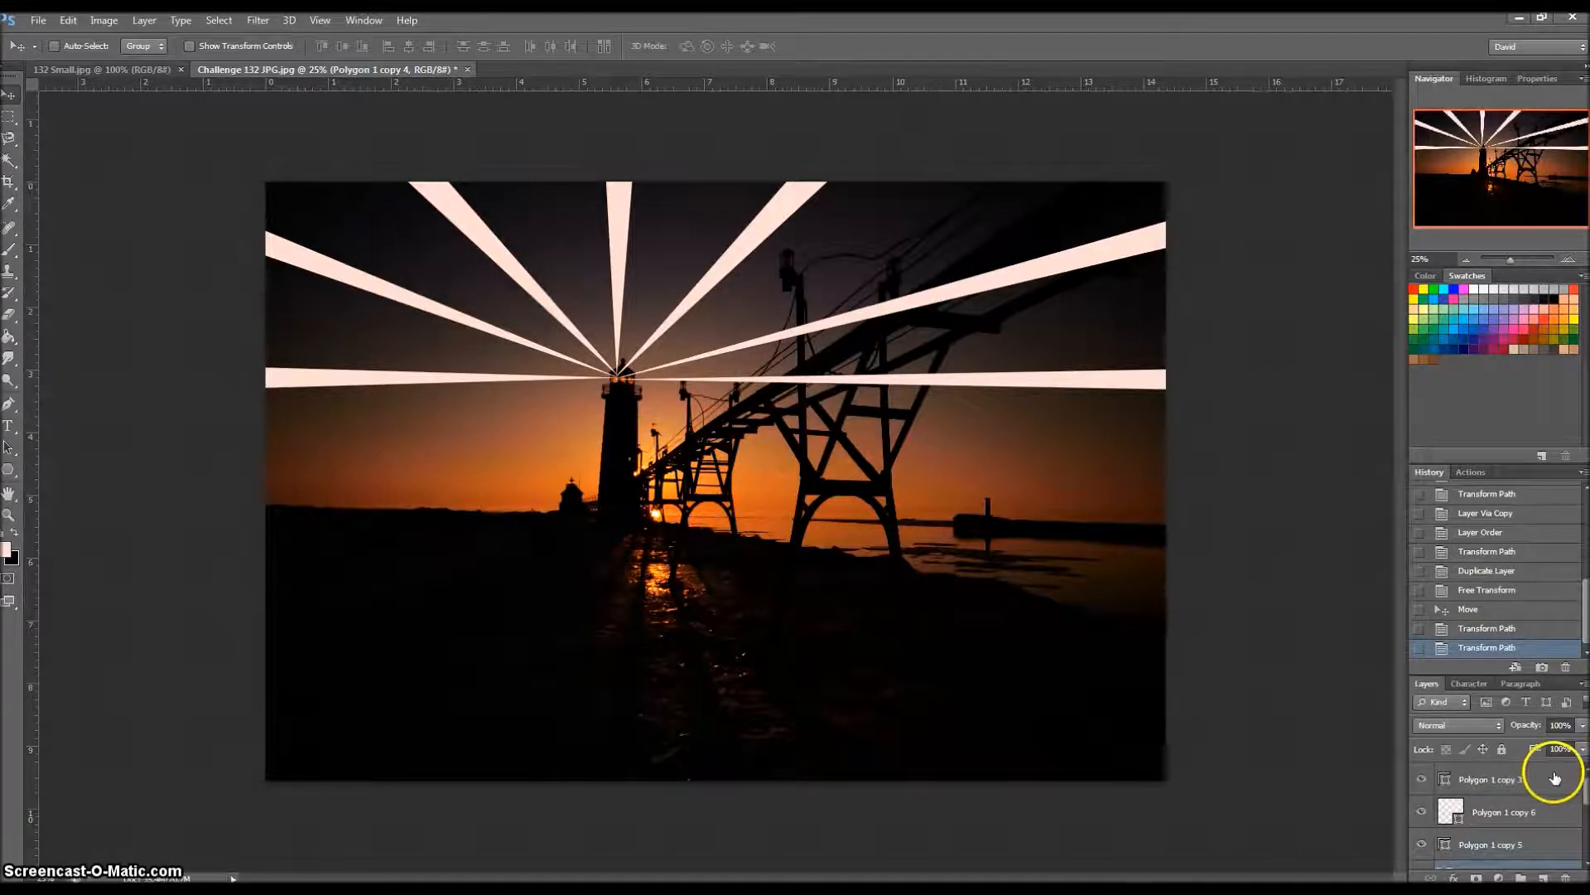
left_click(1554, 777)
scroll(1578, 865, "down", 2)
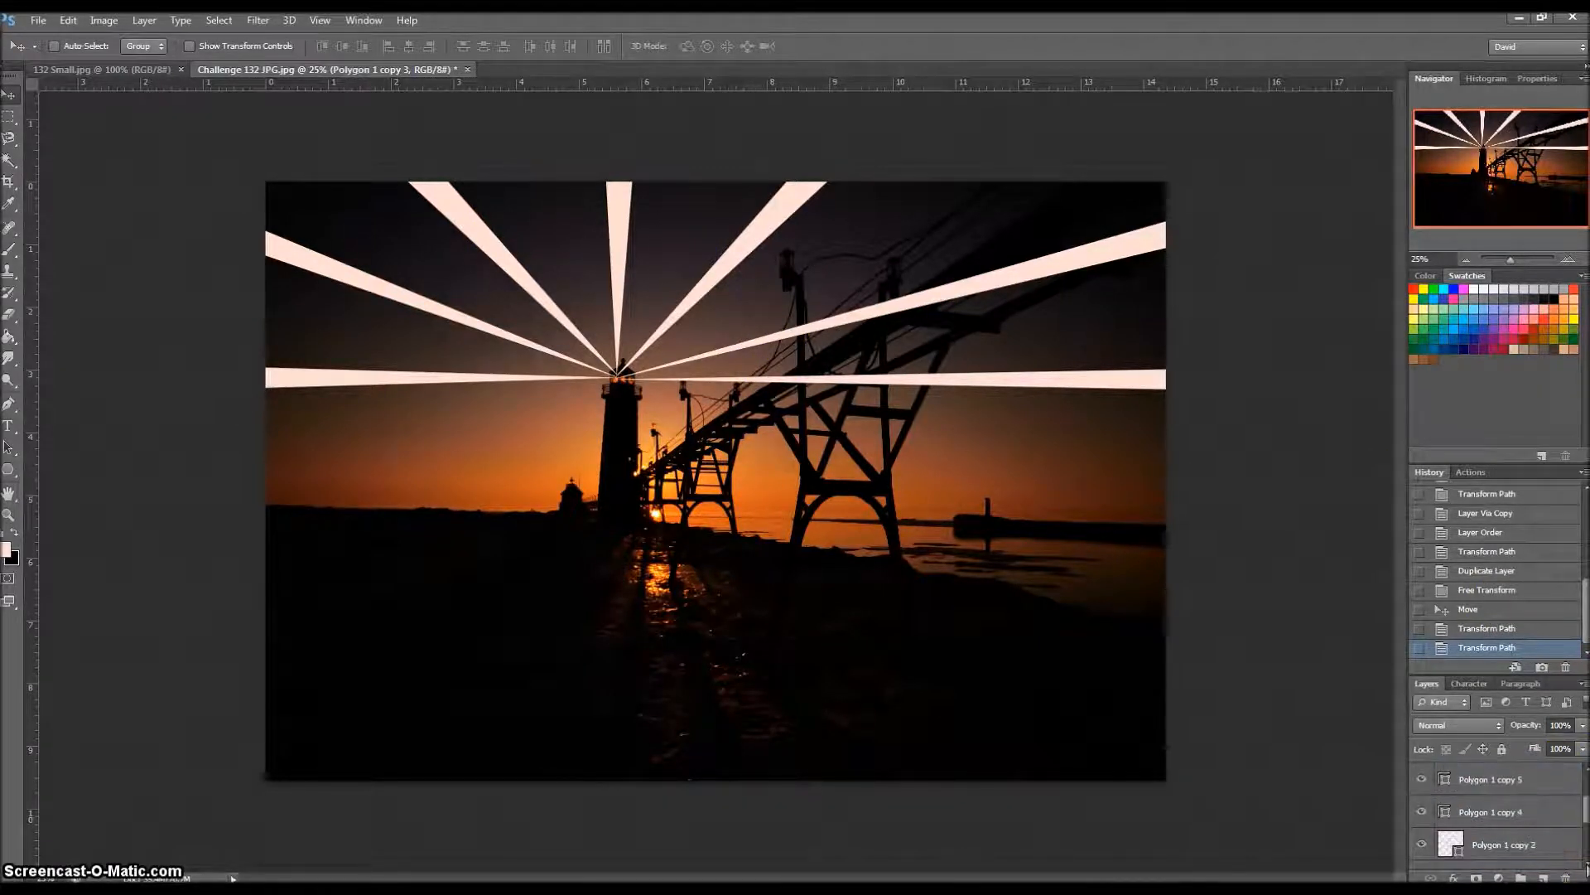
scroll(1585, 866, "down", 2)
left_click(1502, 841, "shift")
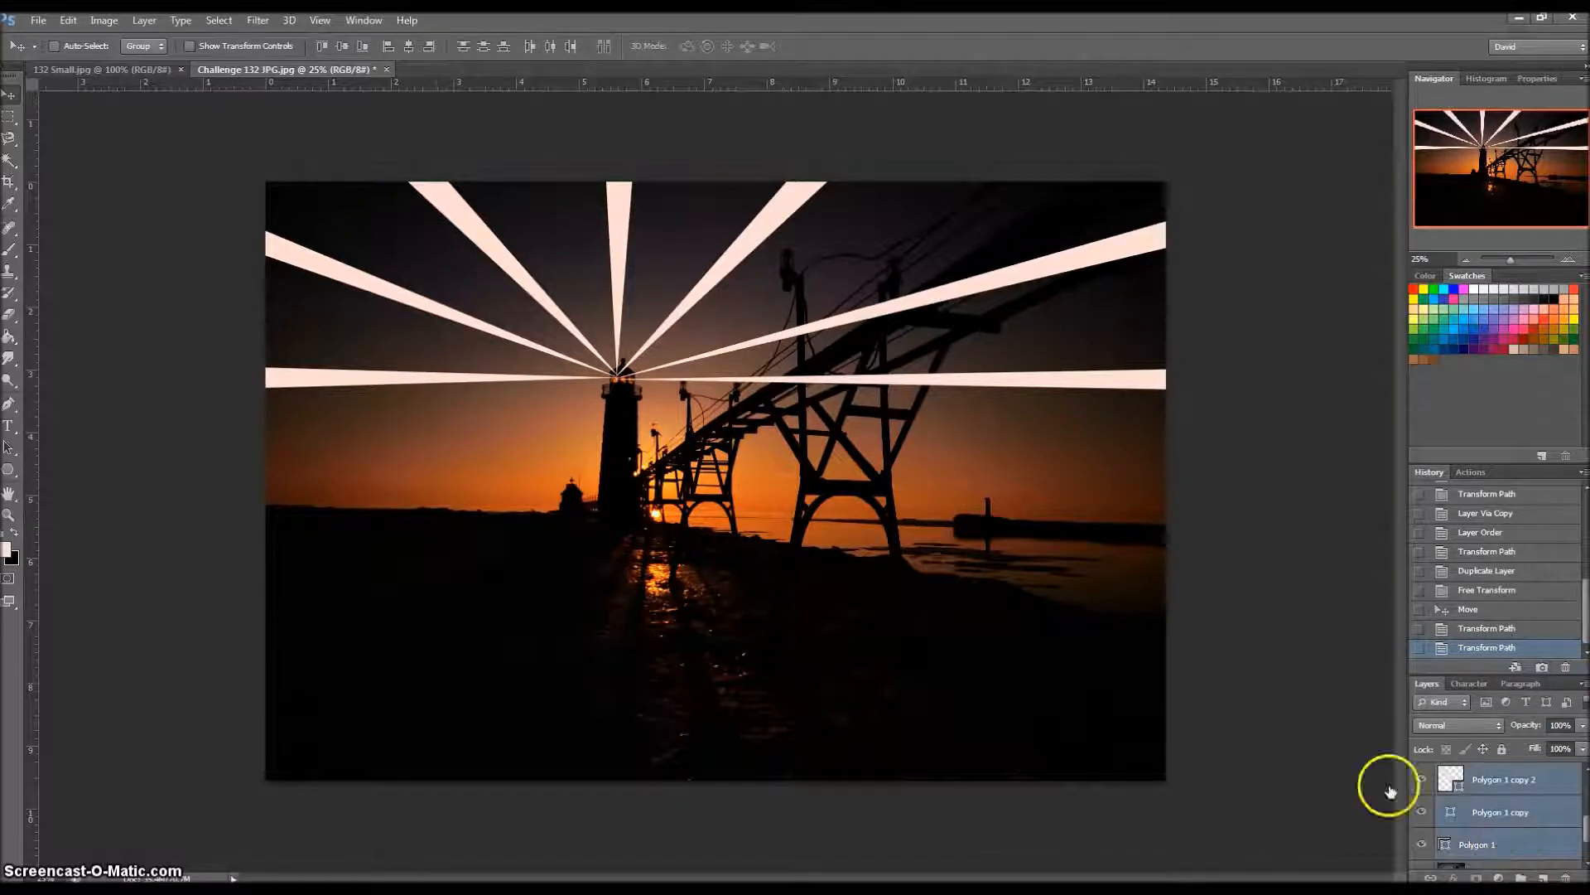
key("ctrl+j")
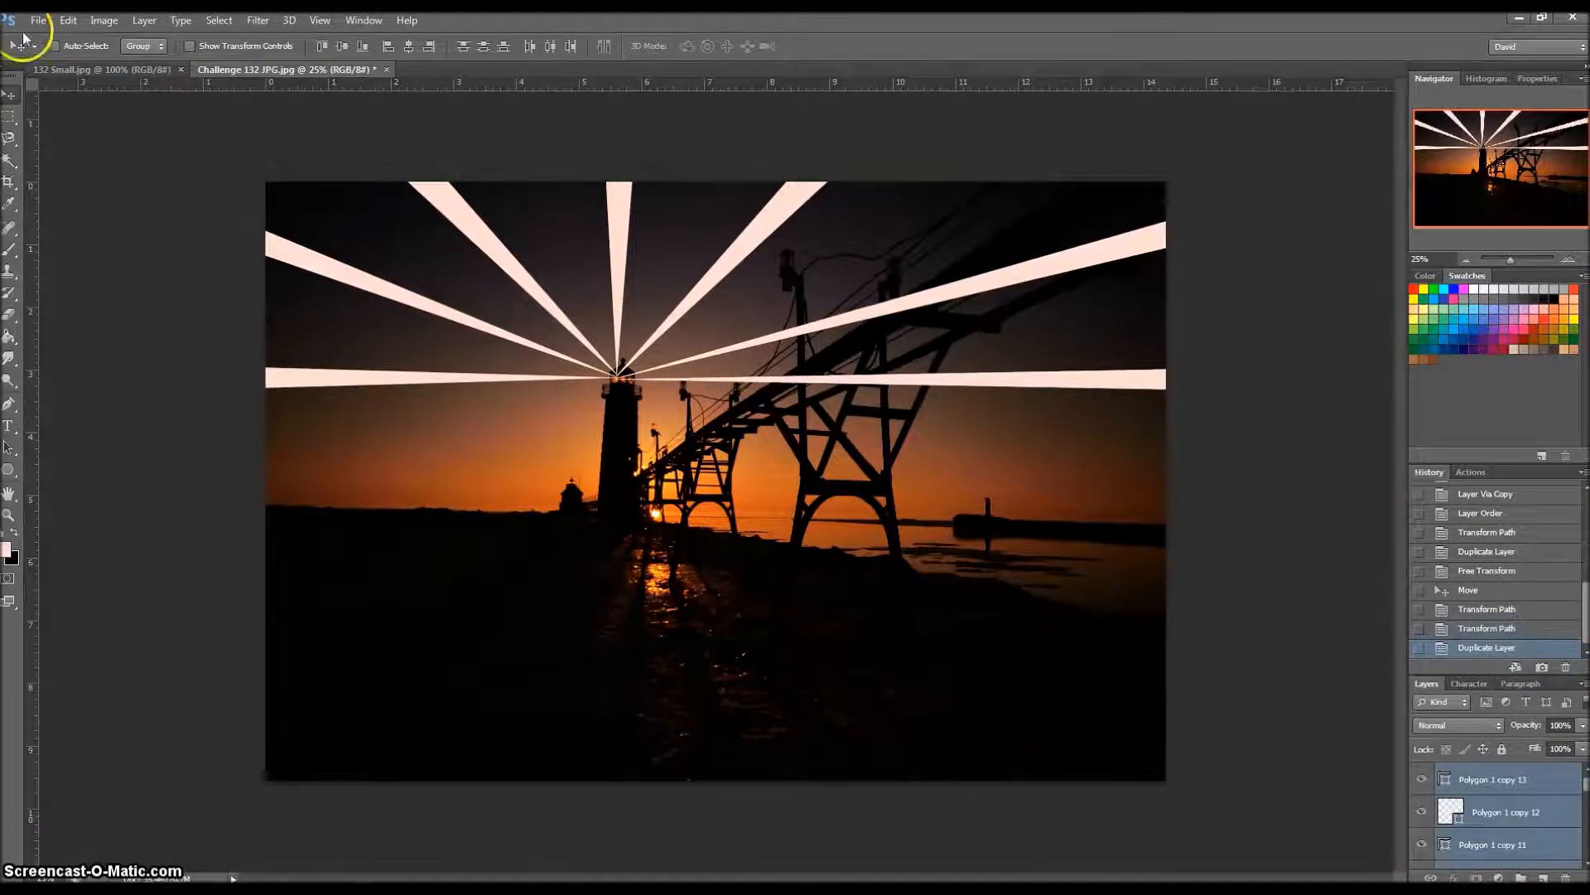
- Flip the duplicated beams vertically with a height of -100%, move them down to radiate below the lamp, and apply the transformation
left_click(66, 20)
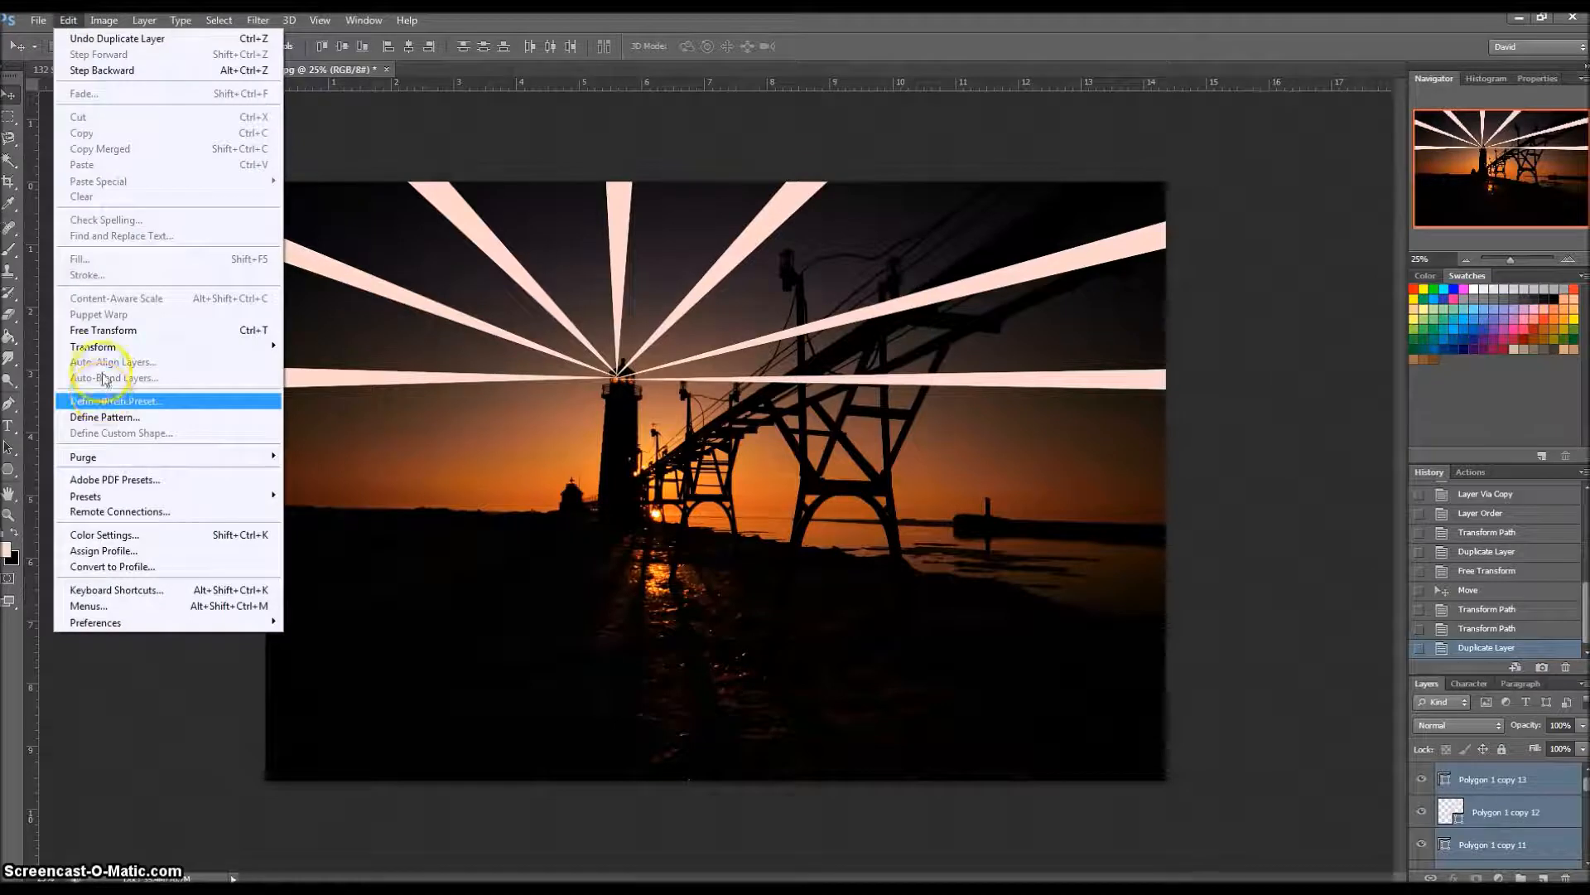
left_click(103, 330)
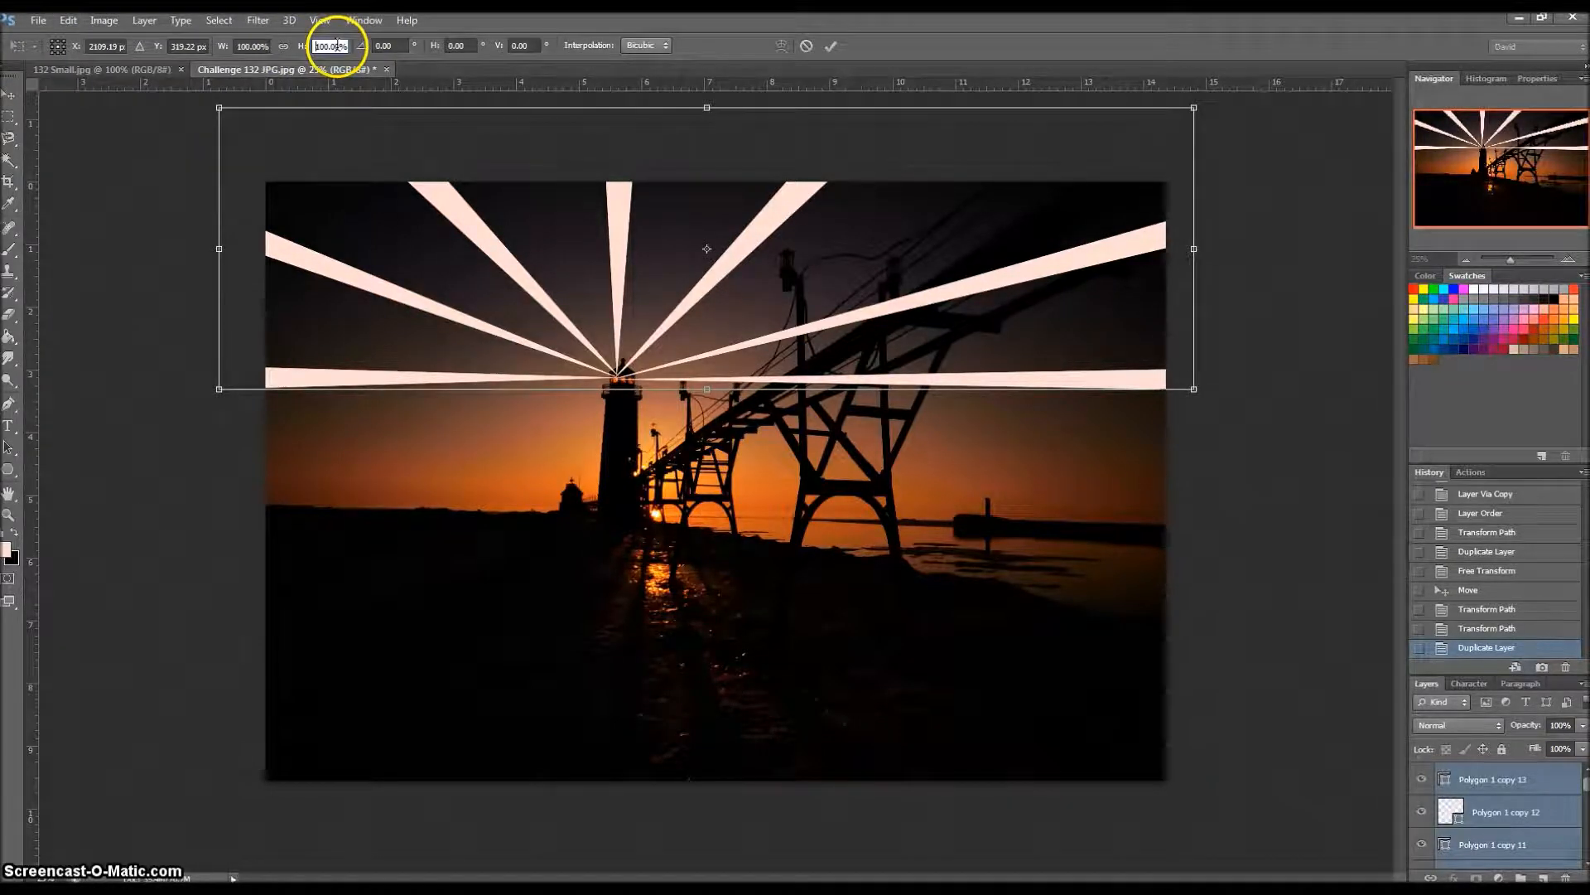
type("-")
key("Return")
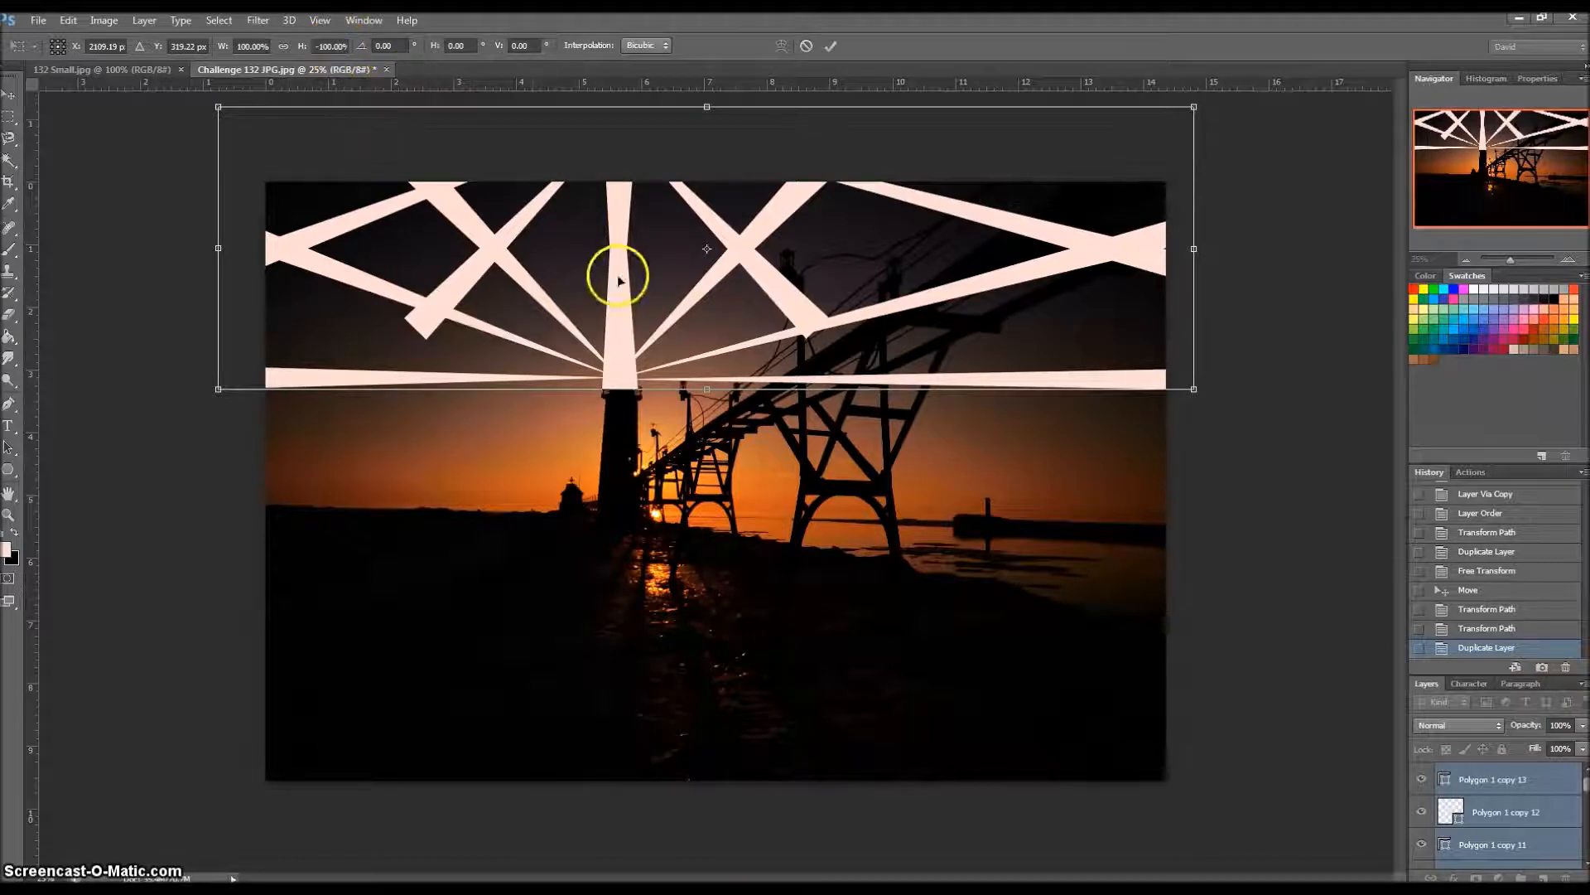
mouse_move(527, 209)
left_mouse_down()
mouse_move(529, 490)
mouse_move(528, 467)
left_mouse_up()
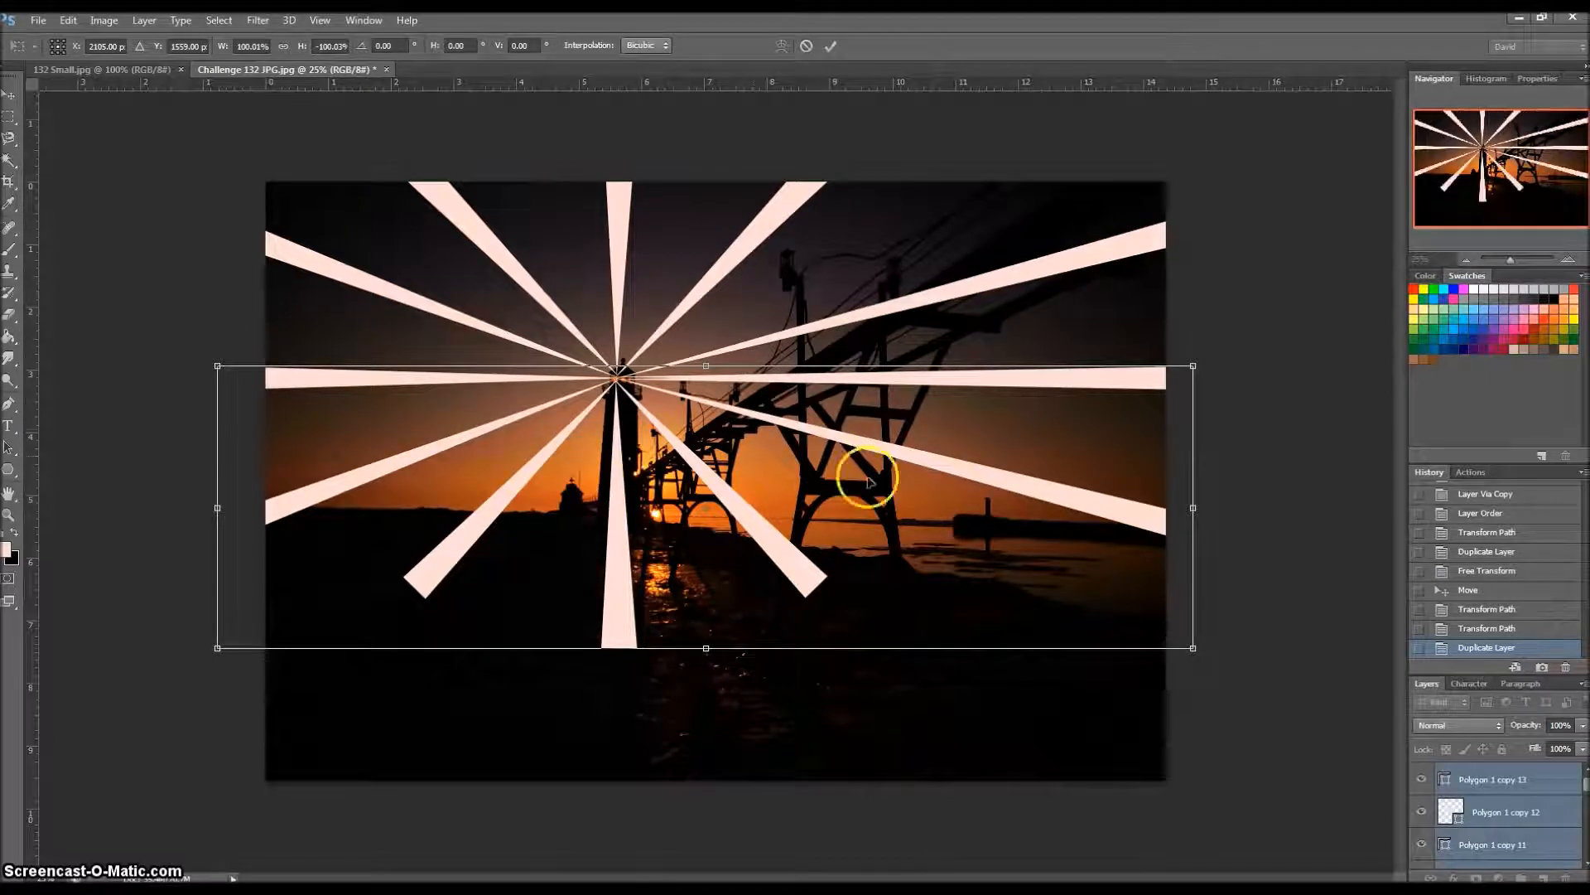
left_click(11, 97)
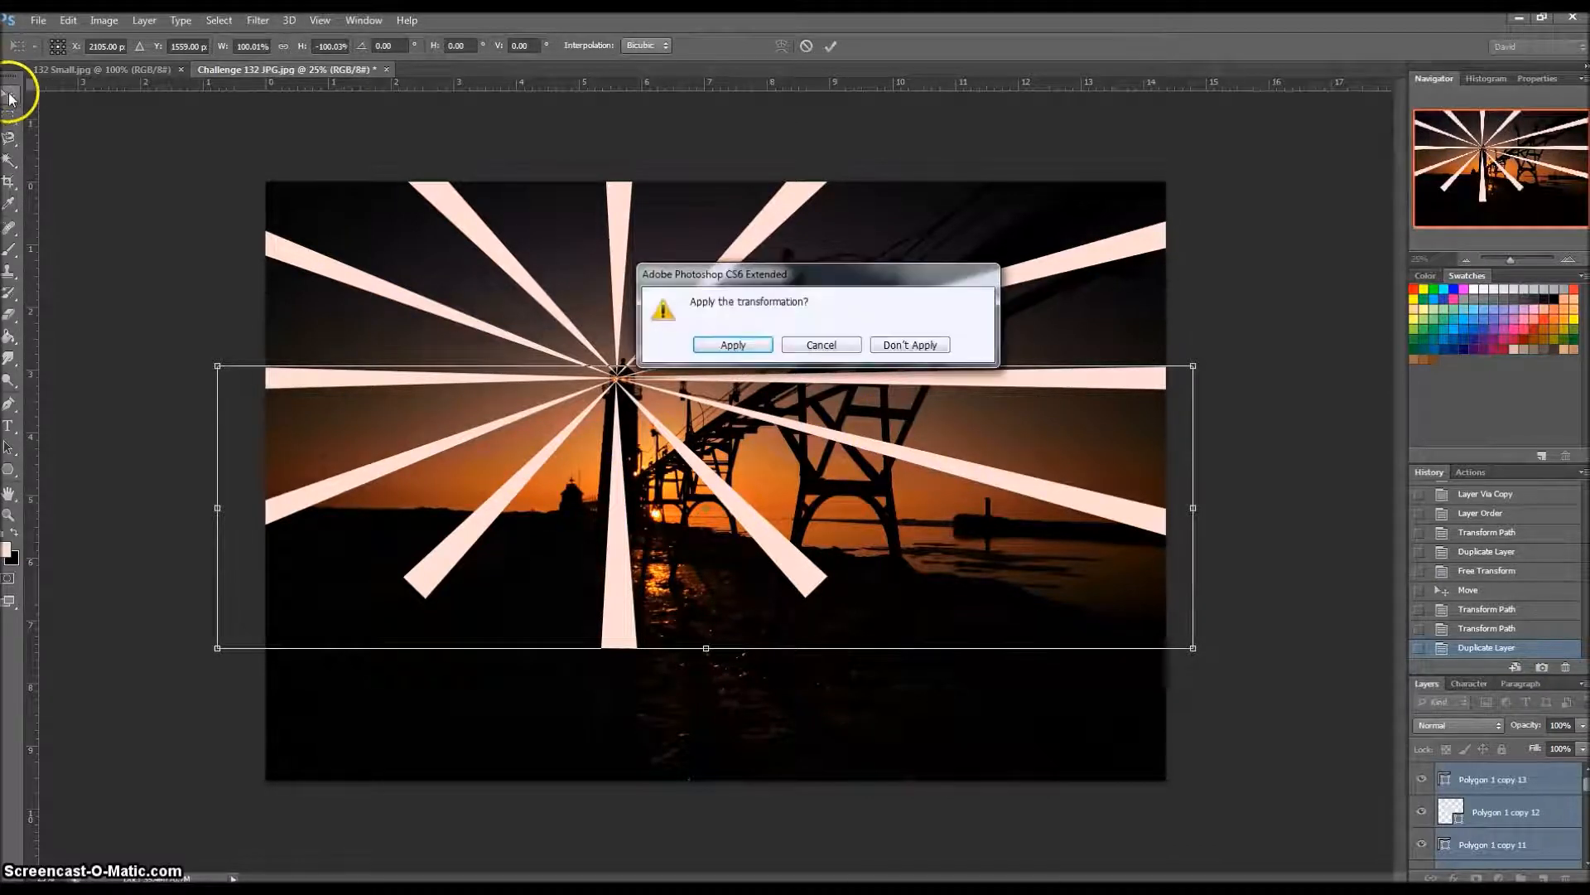
key("Return")
- Try moving the lower vertical beam and the lower-right shallow diagonal beam to identify their layers, undoing each move
left_click(1537, 777)
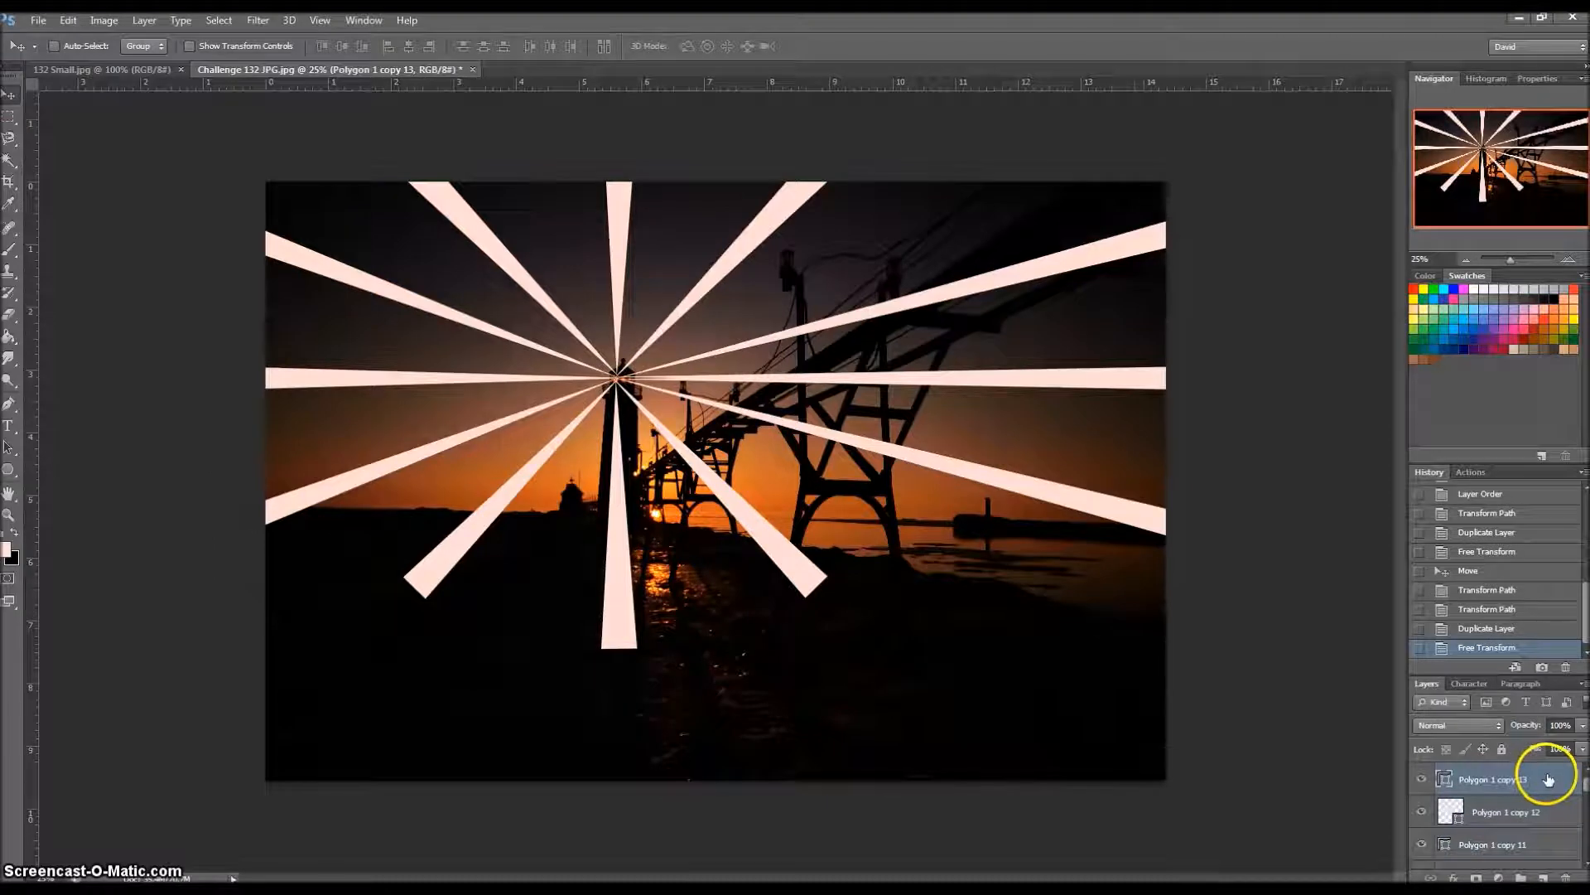
left_click_drag(1117, 392, 1094, 458)
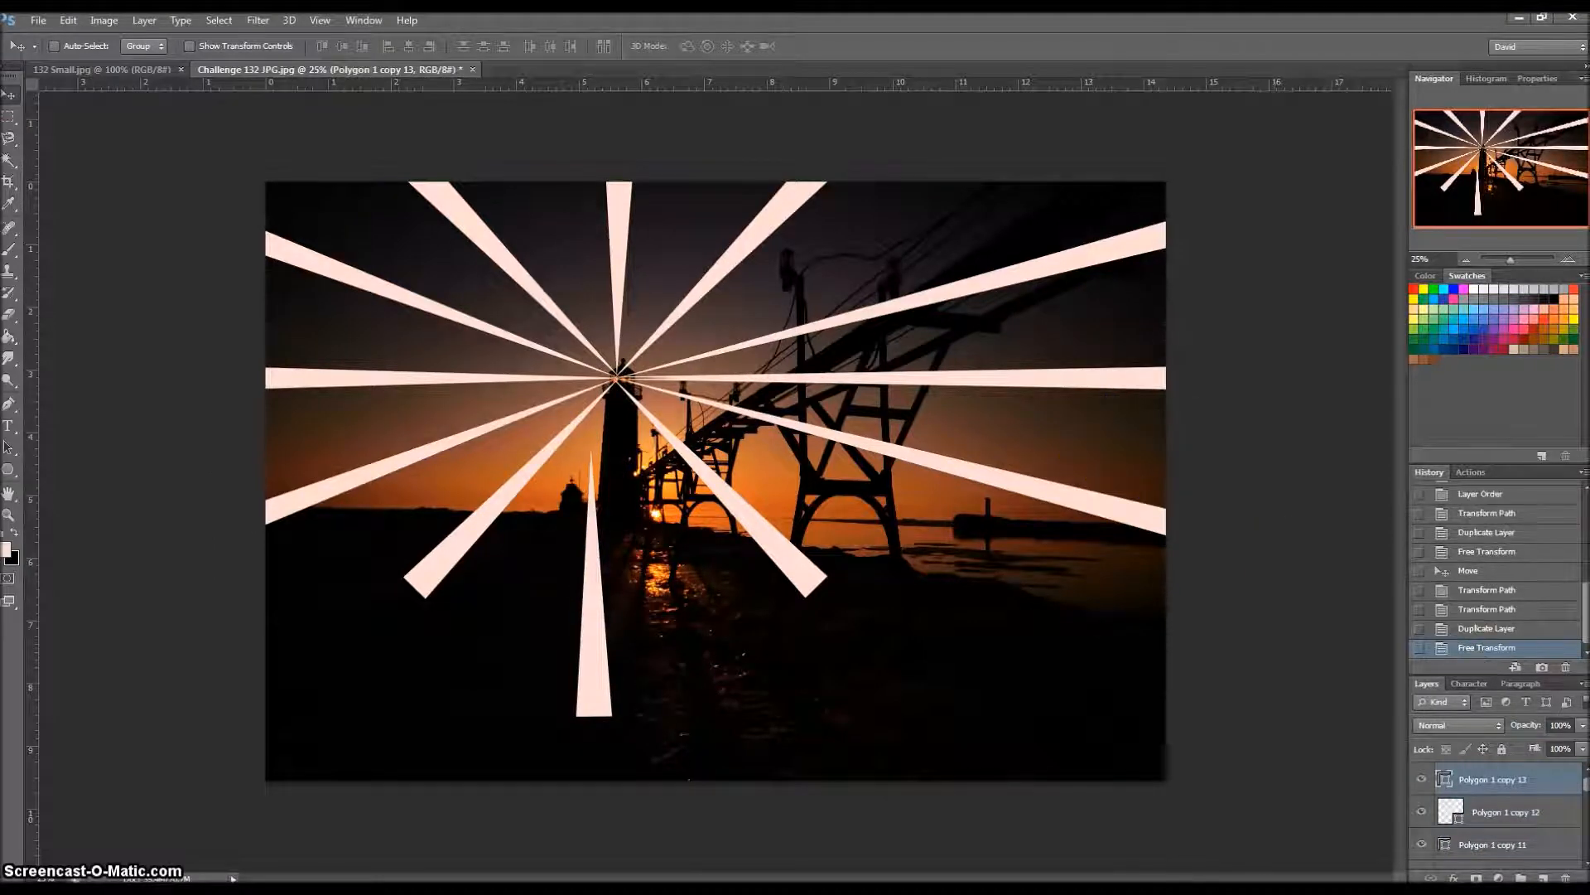
key("ctrl+z")
left_click(1513, 814)
left_click(1516, 849)
left_click_drag(970, 465, 1041, 519)
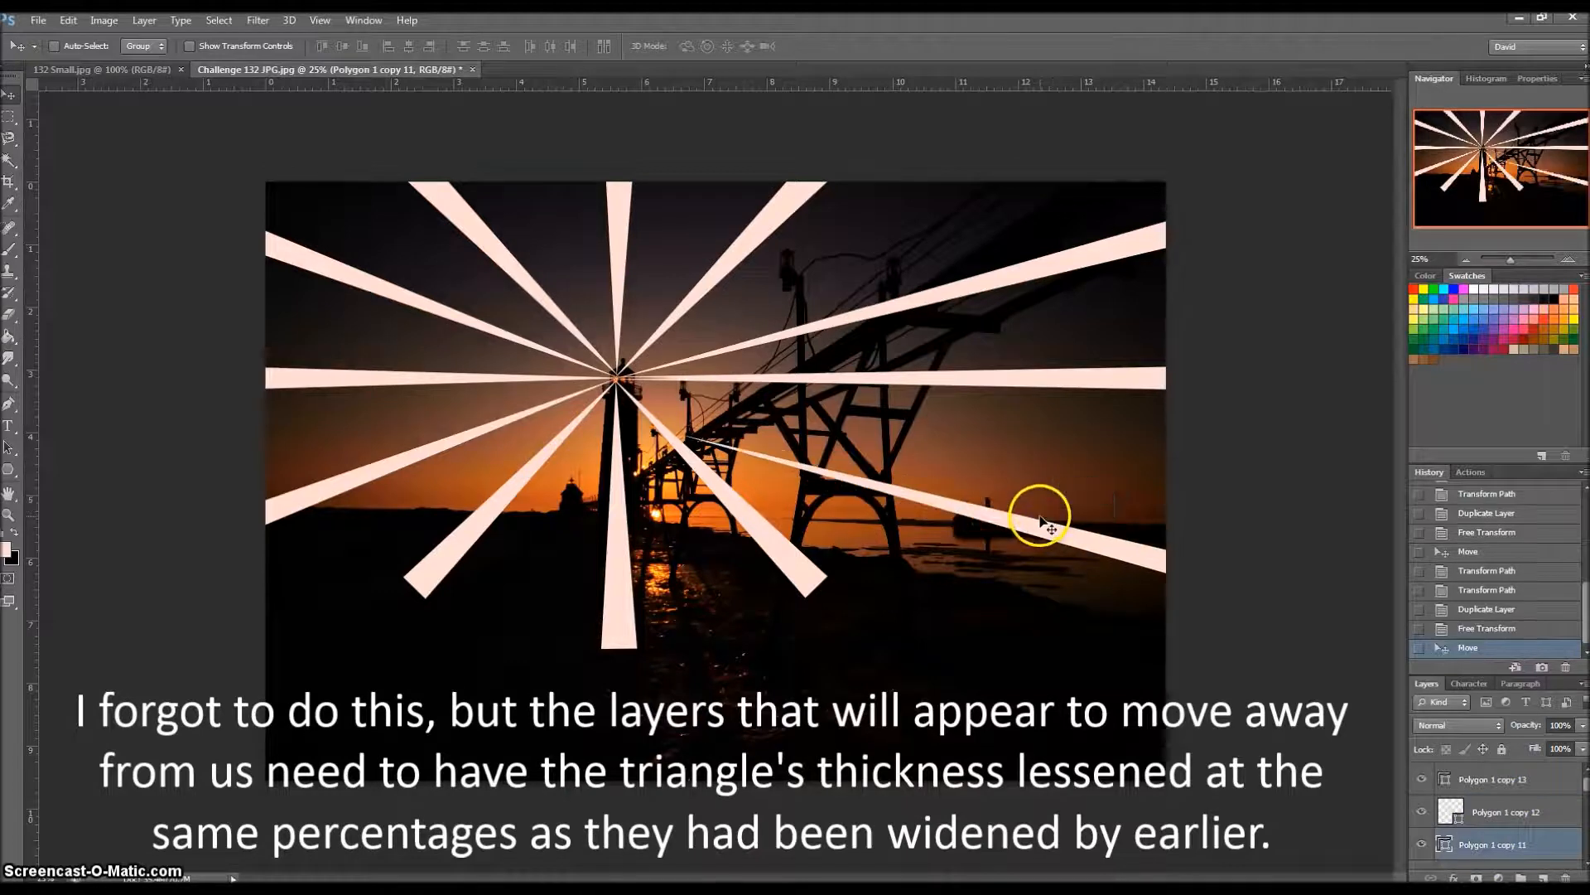
key("ctrl+z")
- Identify the redundant right horizontal beam, Polygon 1 copy 10, by shifting it away and delete its layer
scroll(1578, 863, "down", 1)
left_click(1505, 841)
left_click_drag(1009, 408, 961, 470)
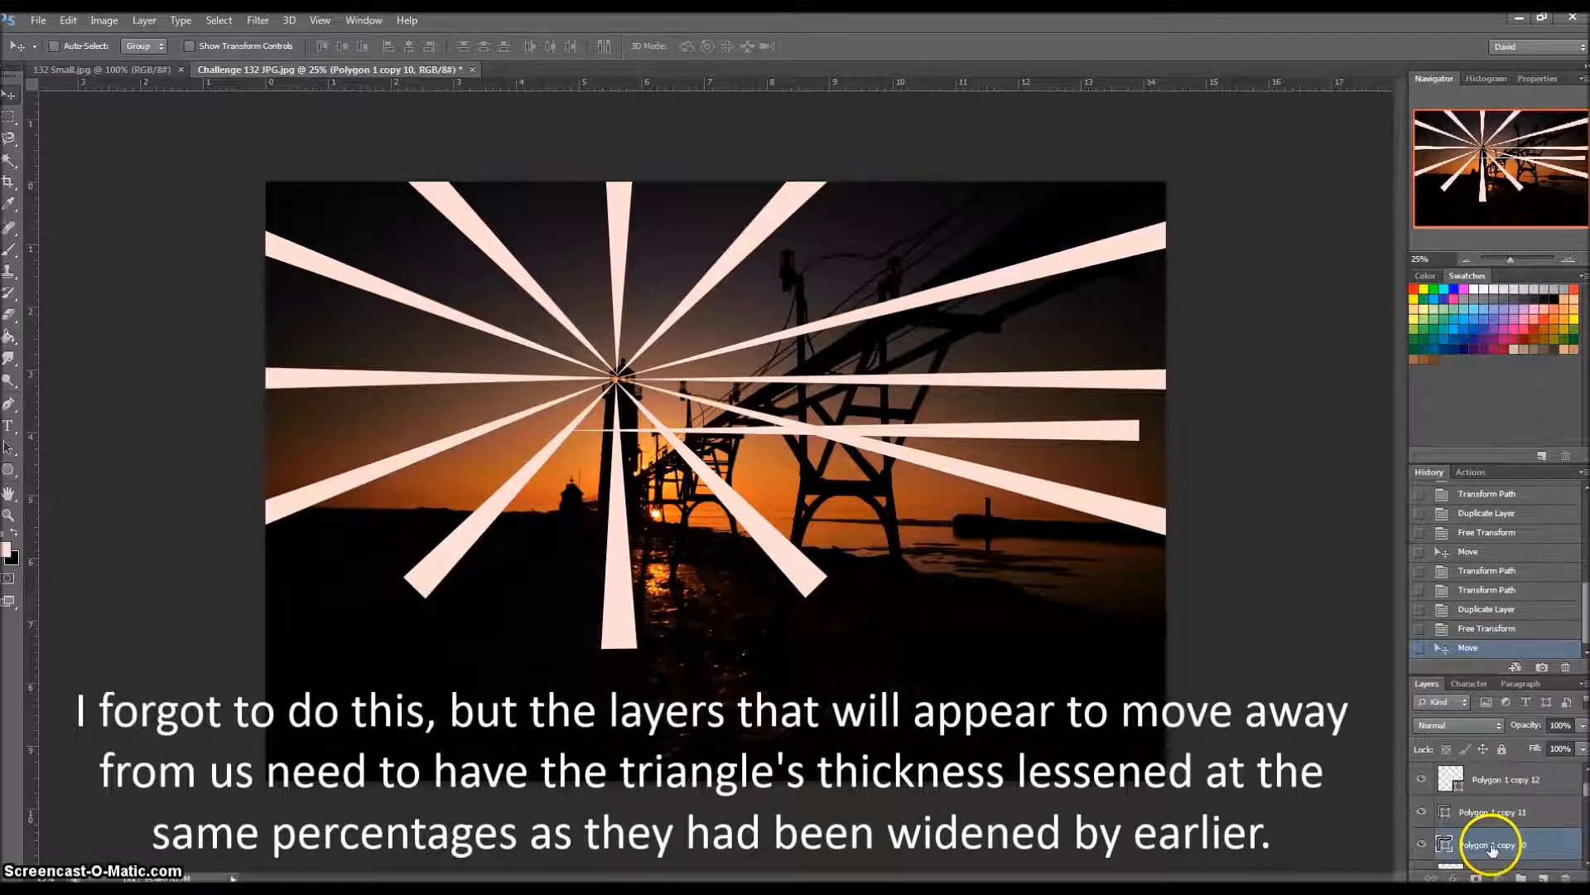
key("Delete")
- Test-move the flipped beam layers to find the redundant left horizontal beam, Polygon 1 copy 7, and delete it
scroll(1576, 856, "down", 2)
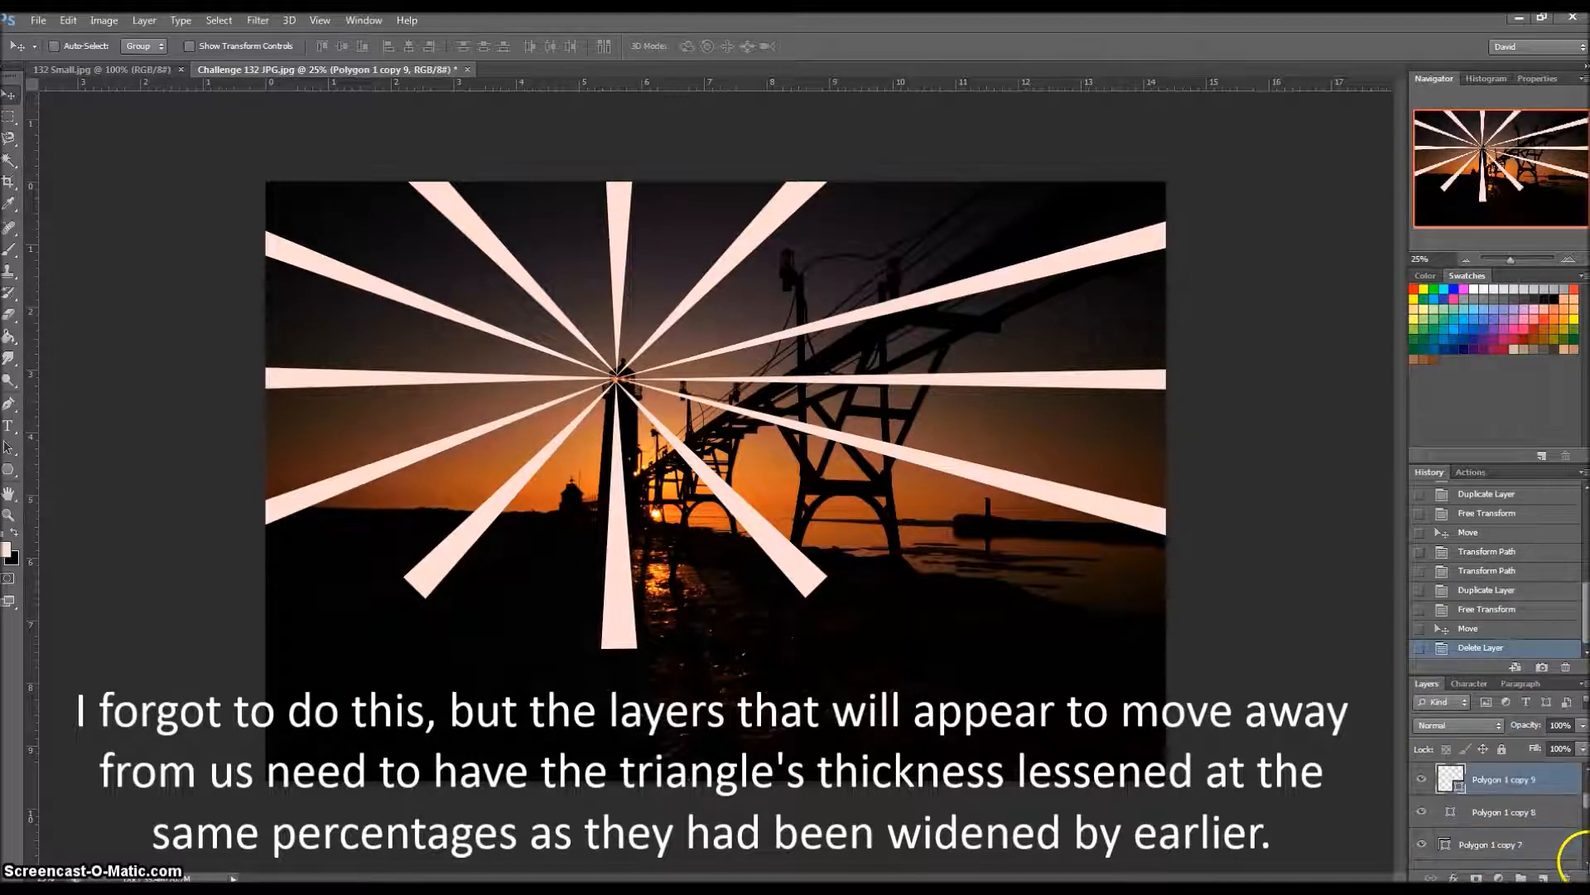
left_click(1539, 820)
left_click_drag(464, 406, 514, 459)
key("ctrl+z")
left_click(1521, 846)
left_click_drag(593, 386, 727, 538)
key("Delete")
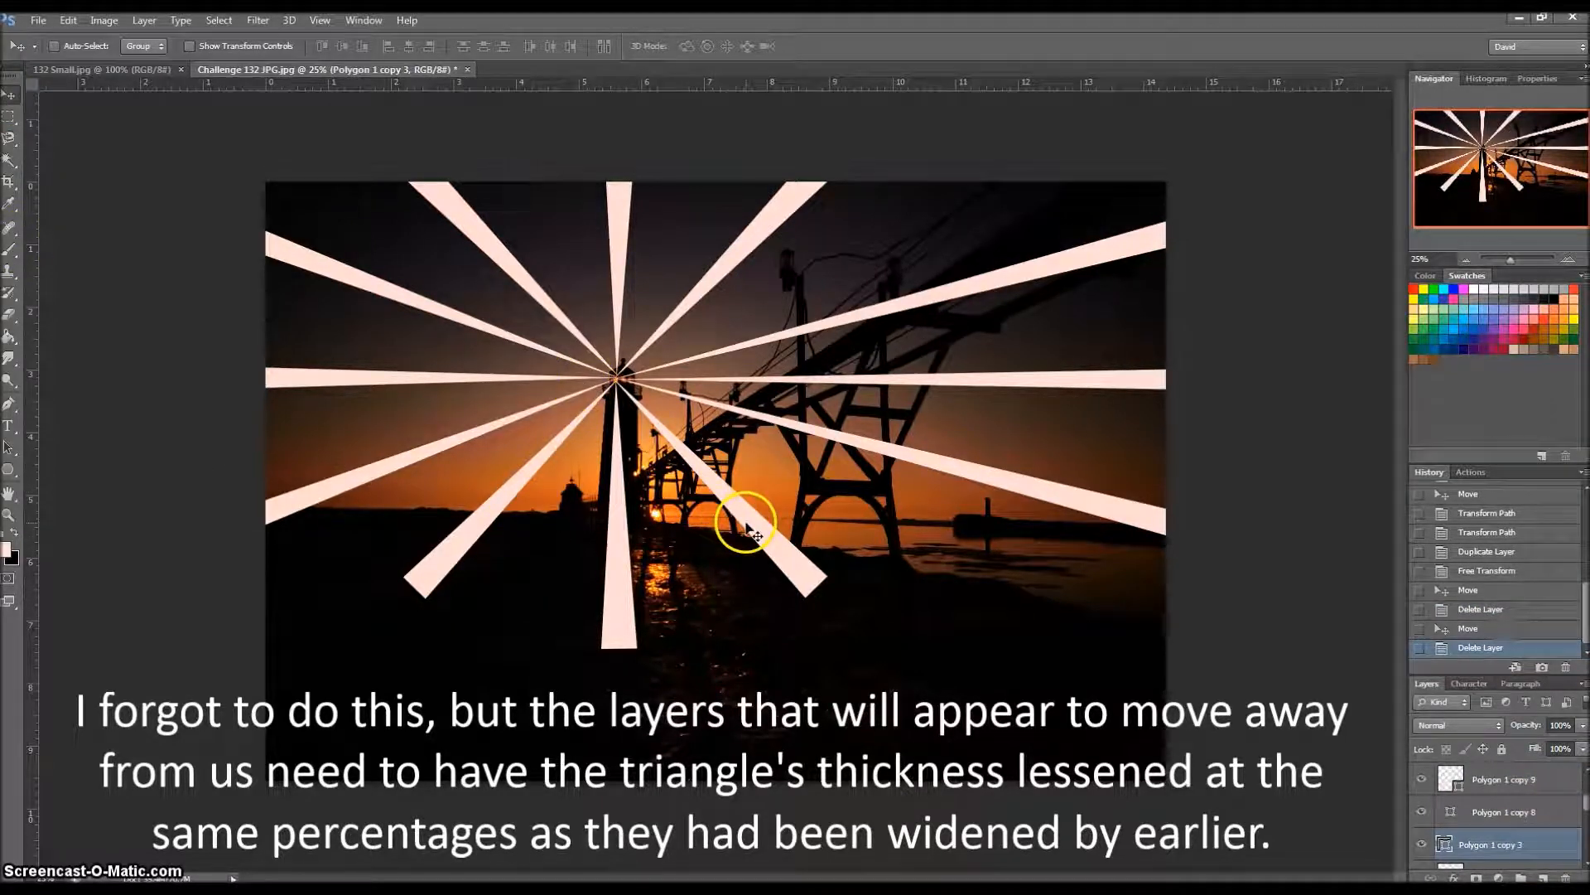
- Rasterize all the Polygon 1 beam layers and merge them into a single layer
scroll(1584, 783, "up", 3)
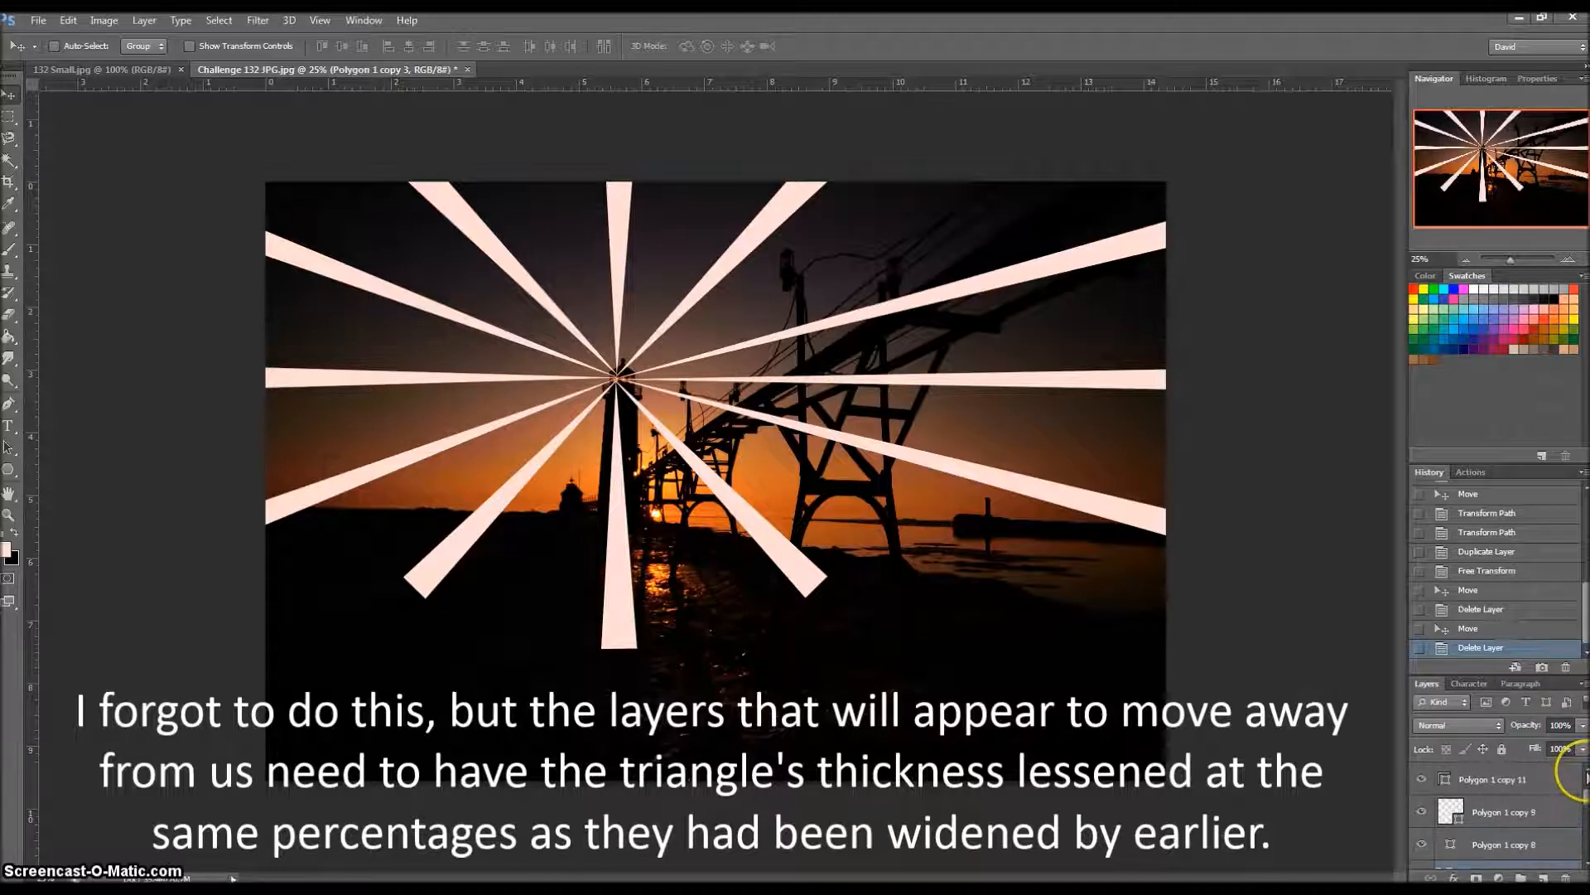
scroll(1571, 779, "down", 4)
scroll(1587, 866, "down", 3)
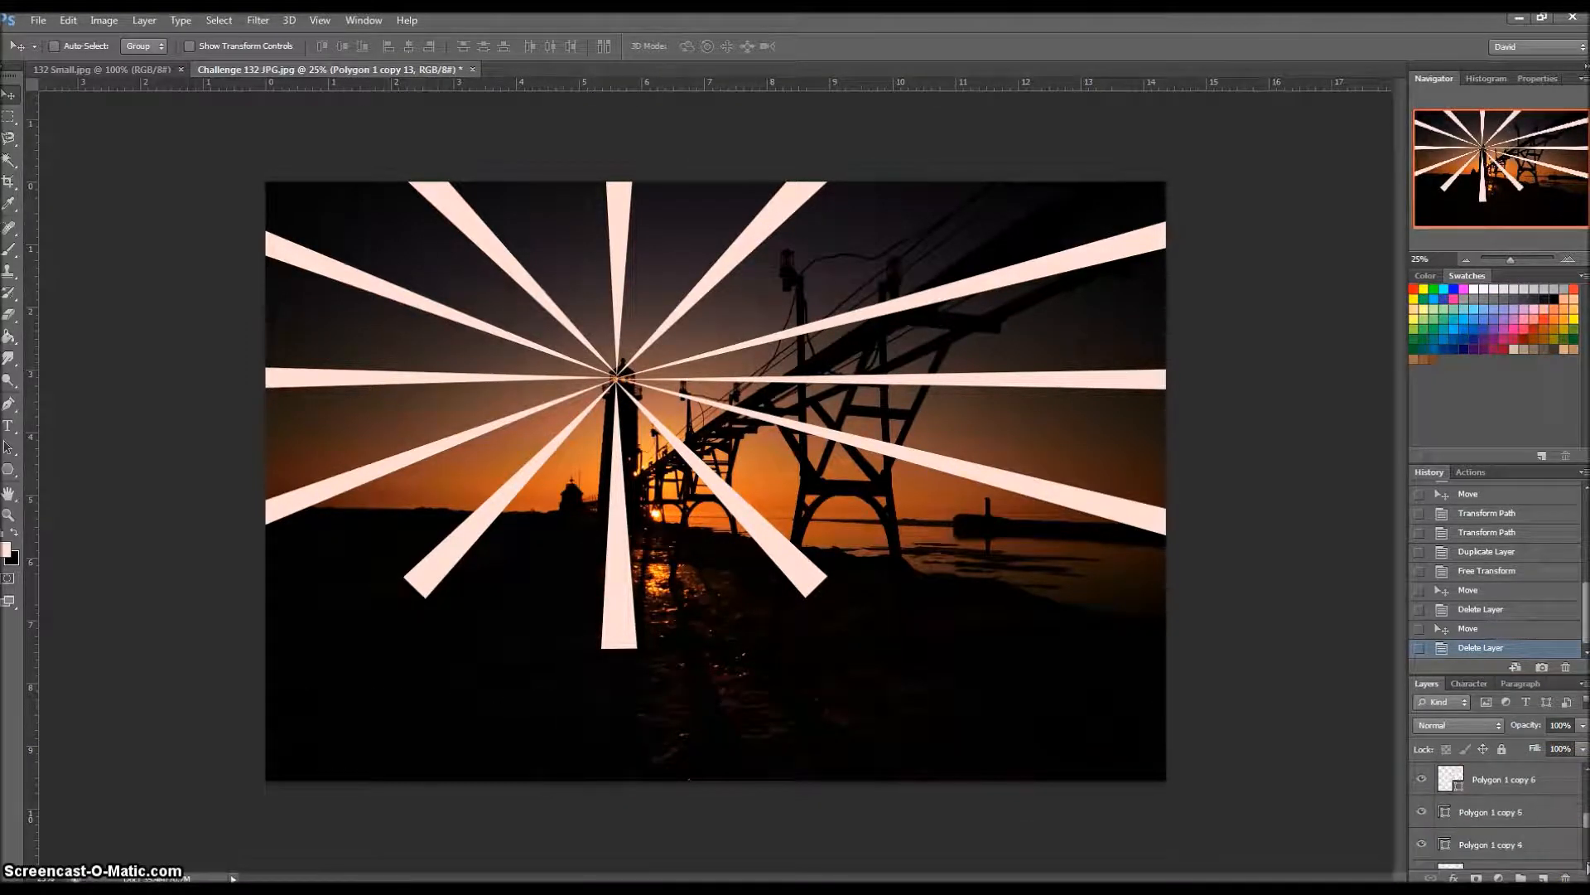
scroll(1587, 867, "down", 3)
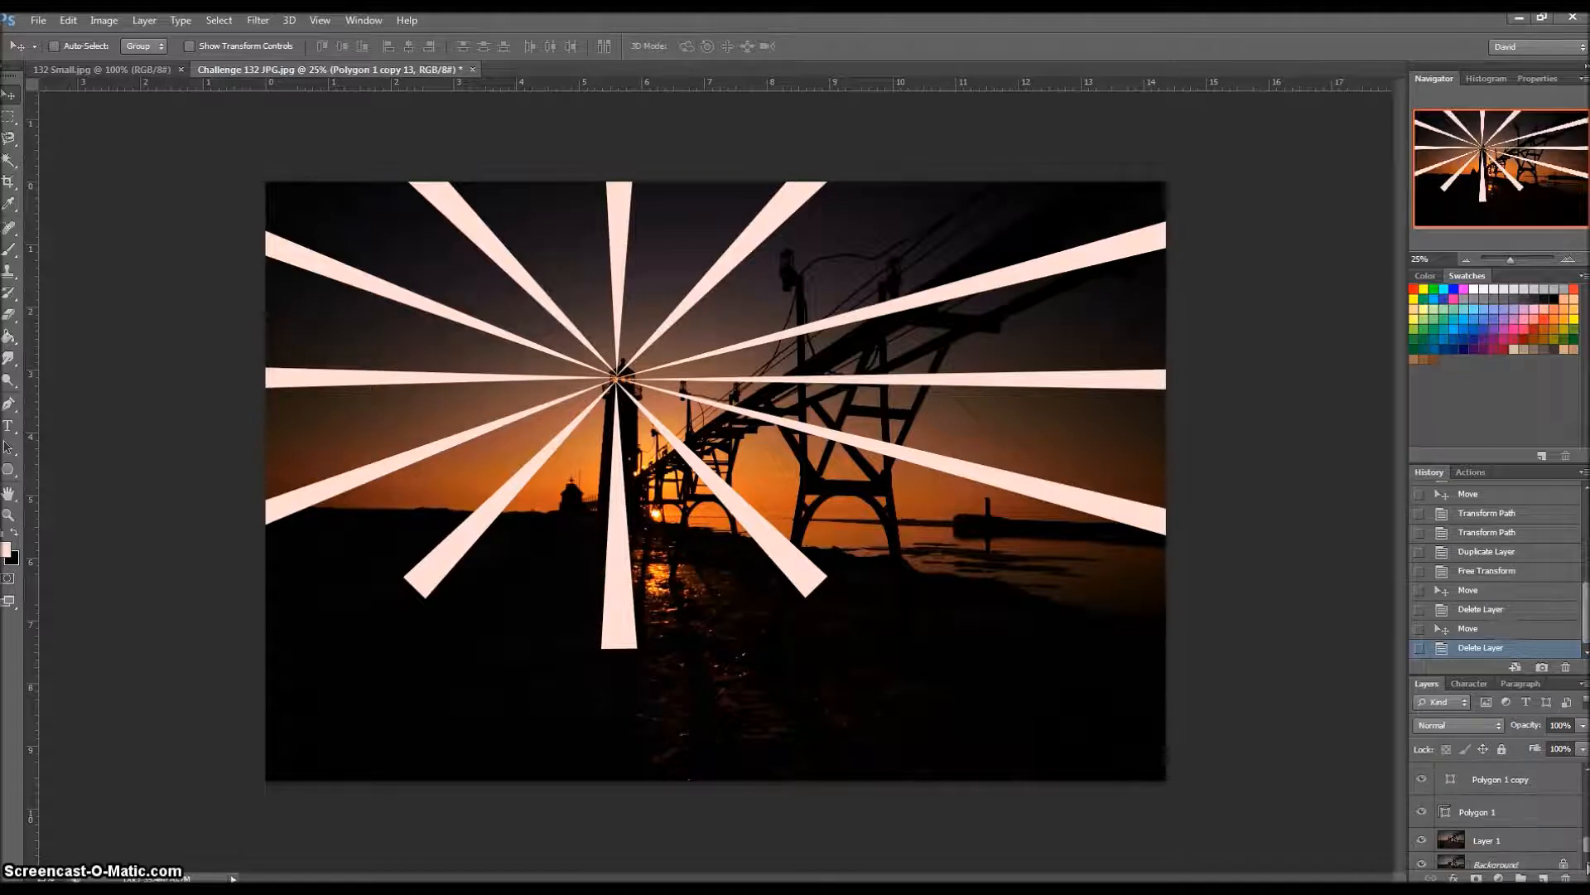
left_click(1529, 818, "shift")
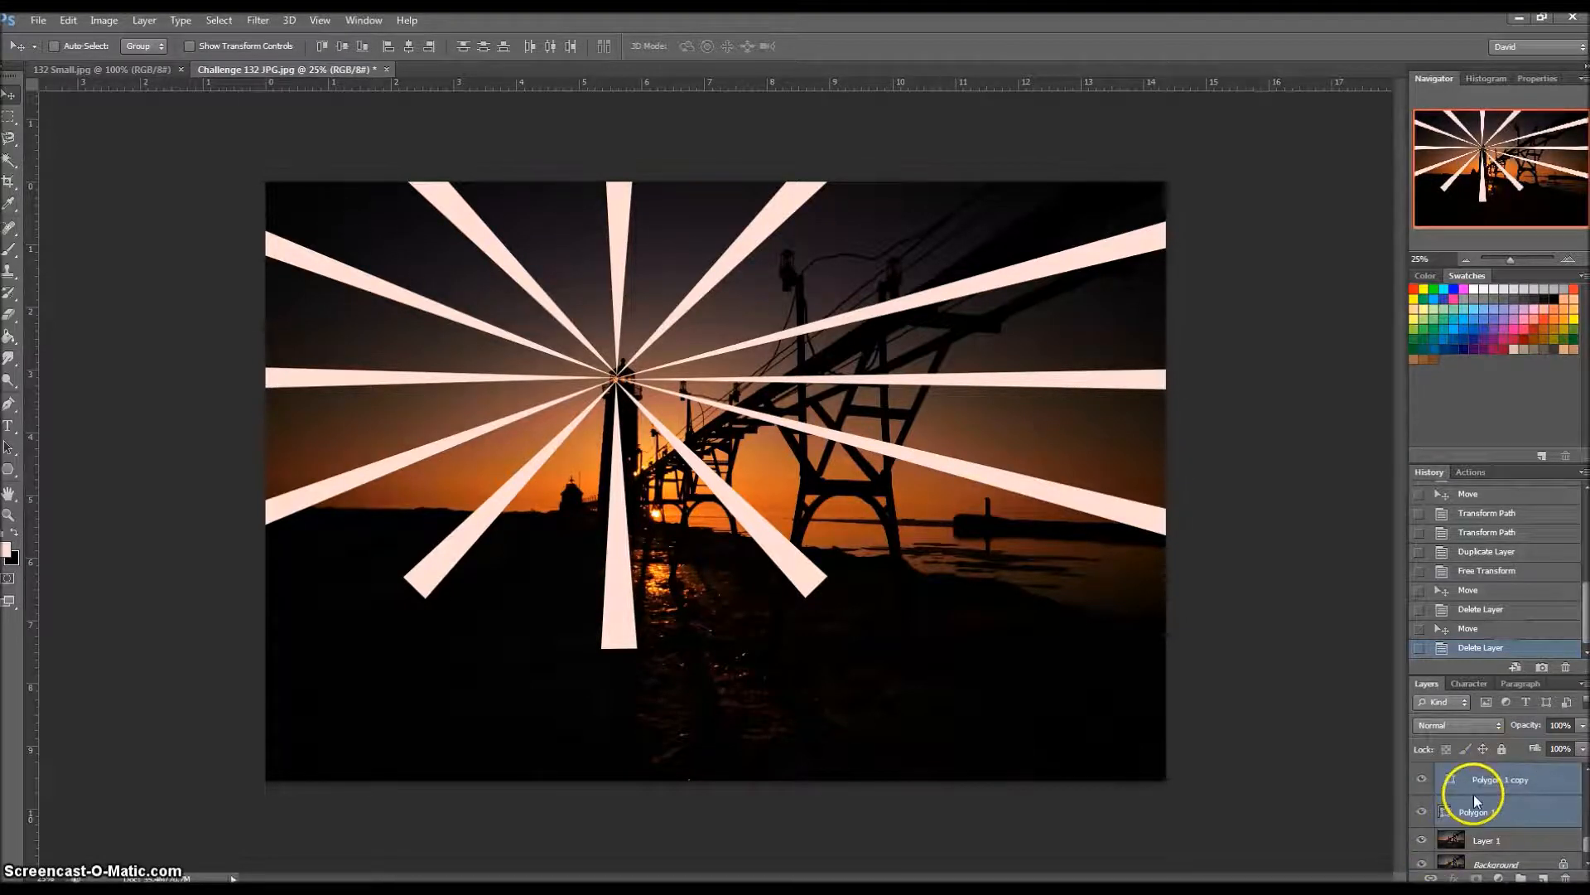
right_click(1473, 793)
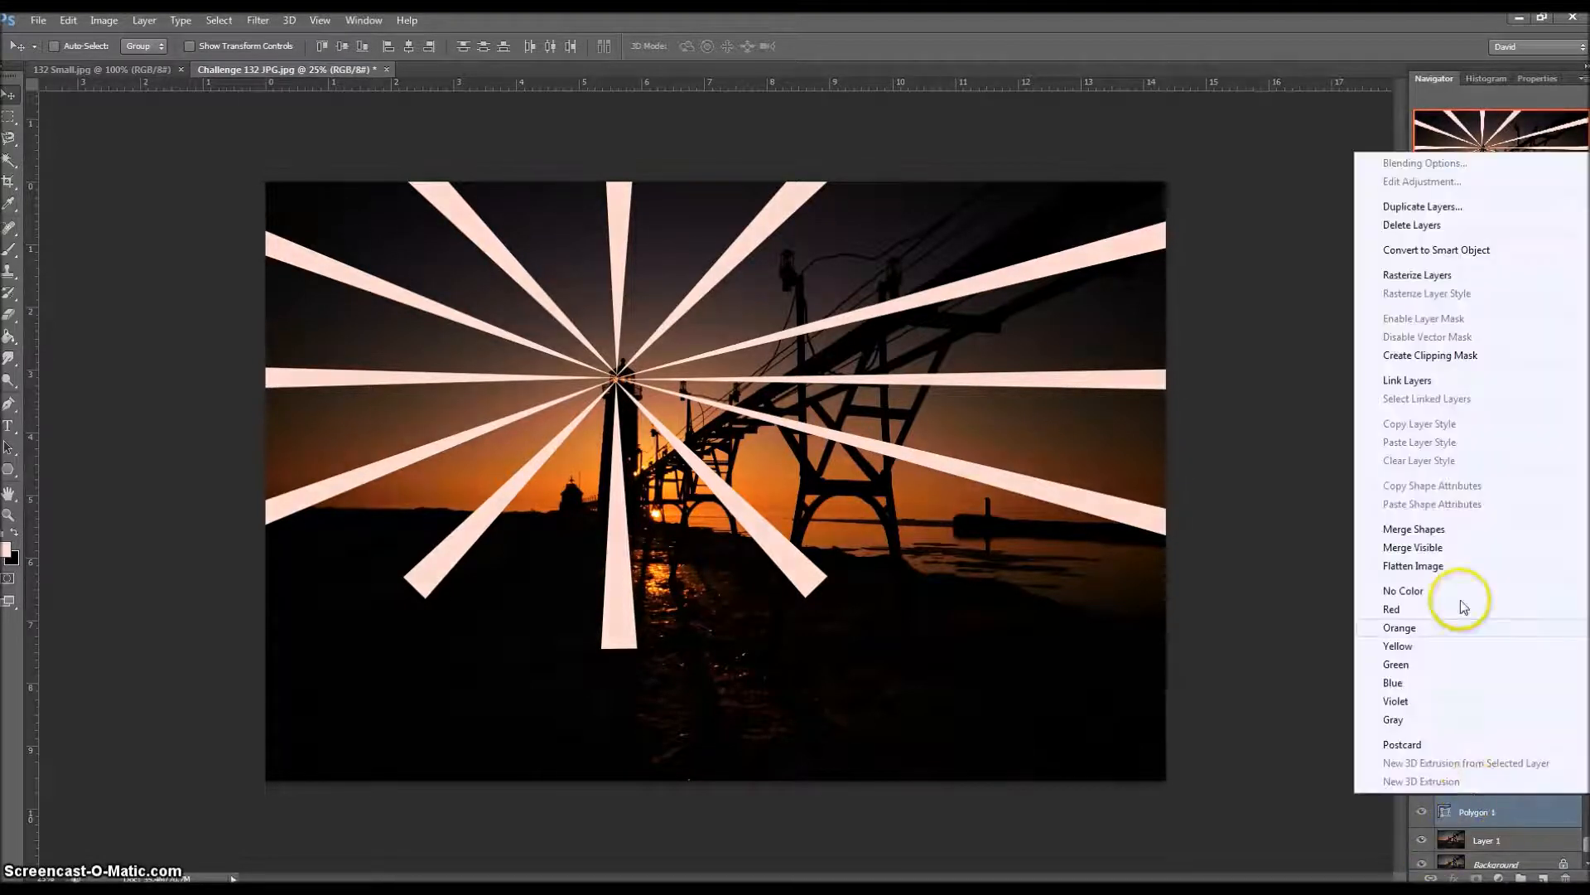
left_click(1413, 277)
right_click(1540, 785)
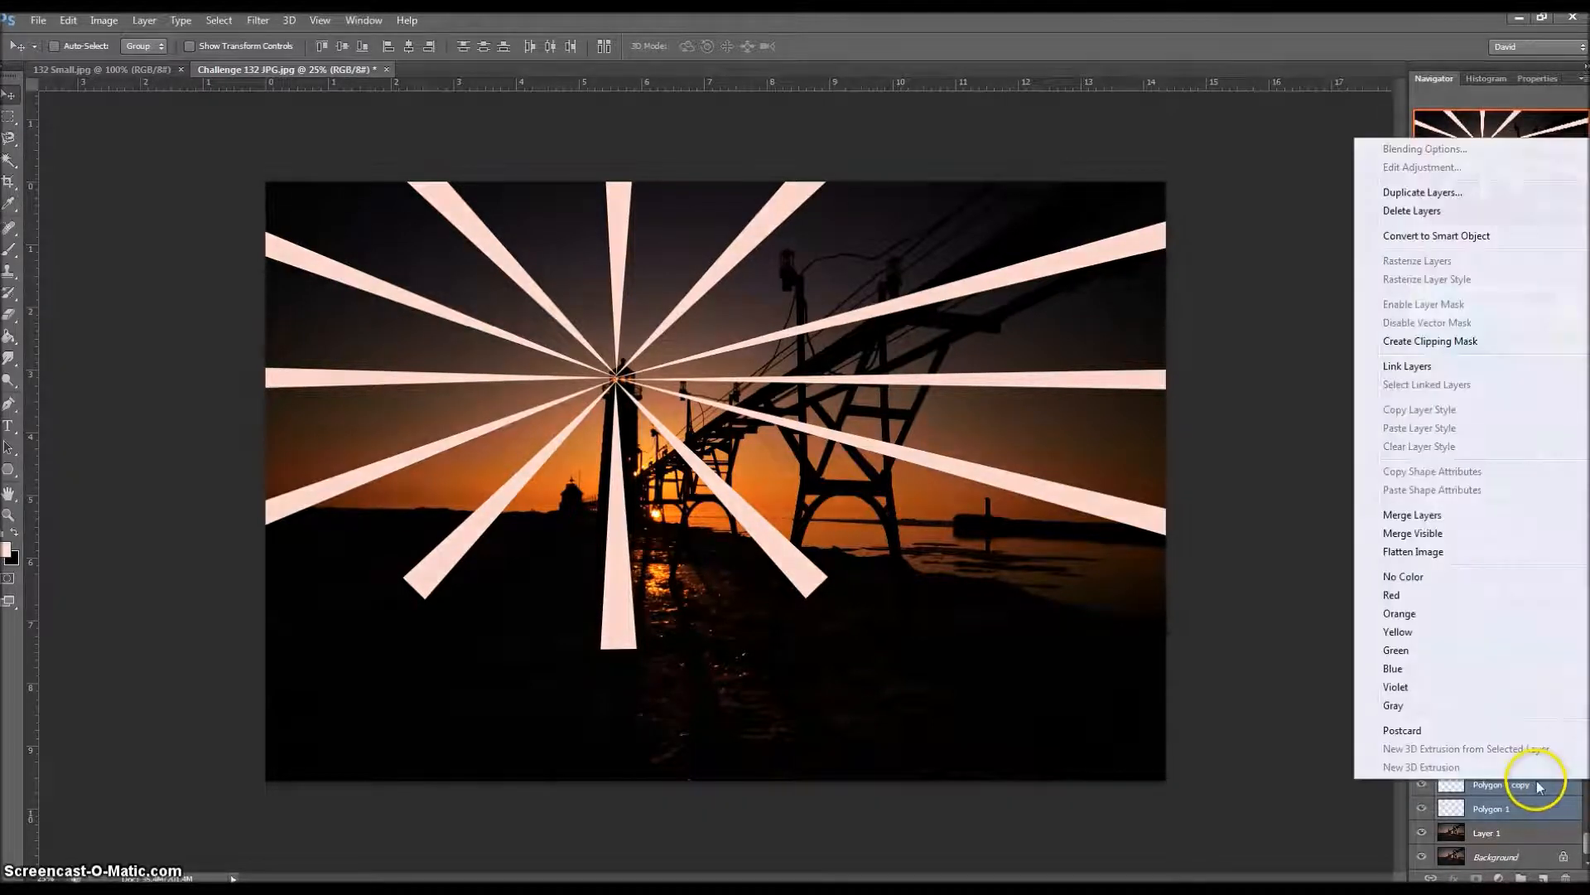
left_click(1449, 516)
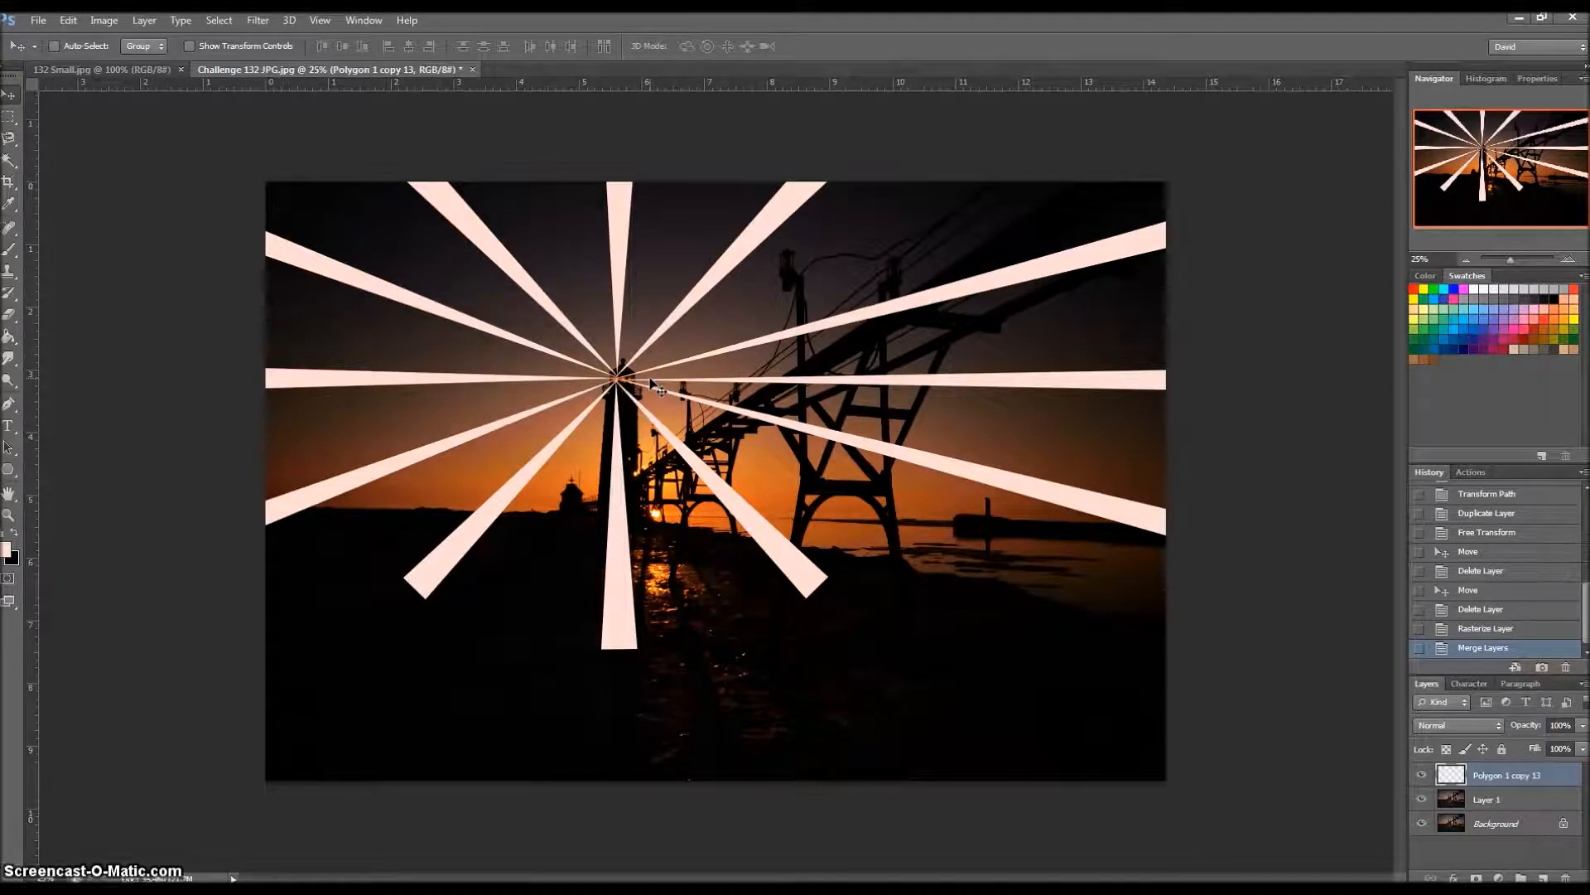
- Hide Layer 1 and sample several sky colours in the photo as possible foreground colours for the beams
left_click(1421, 800)
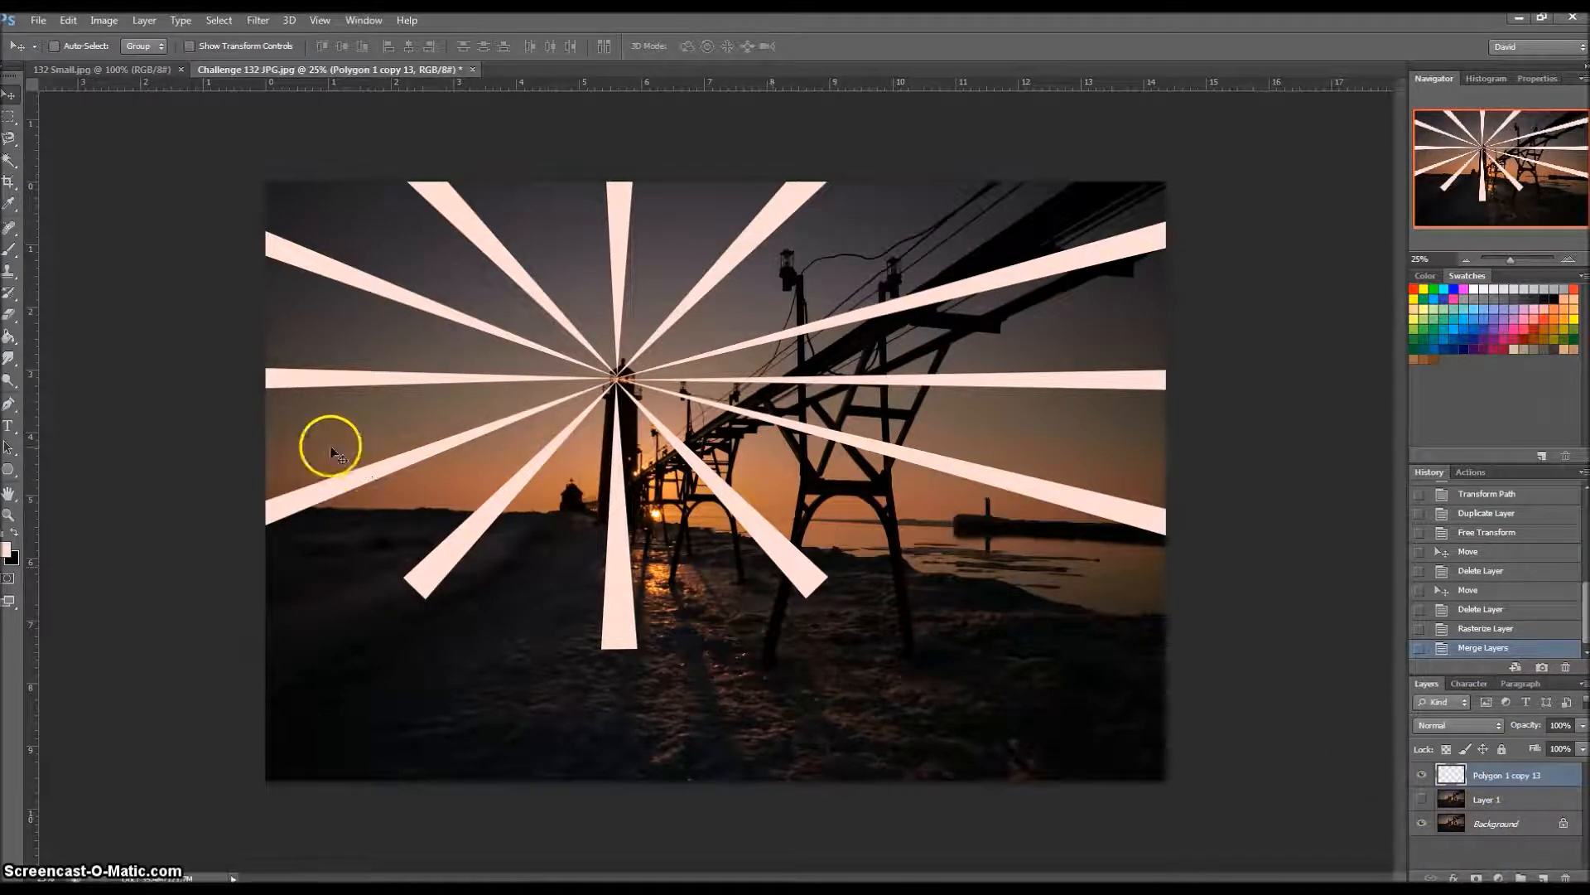
left_click(10, 336)
left_click(5, 551)
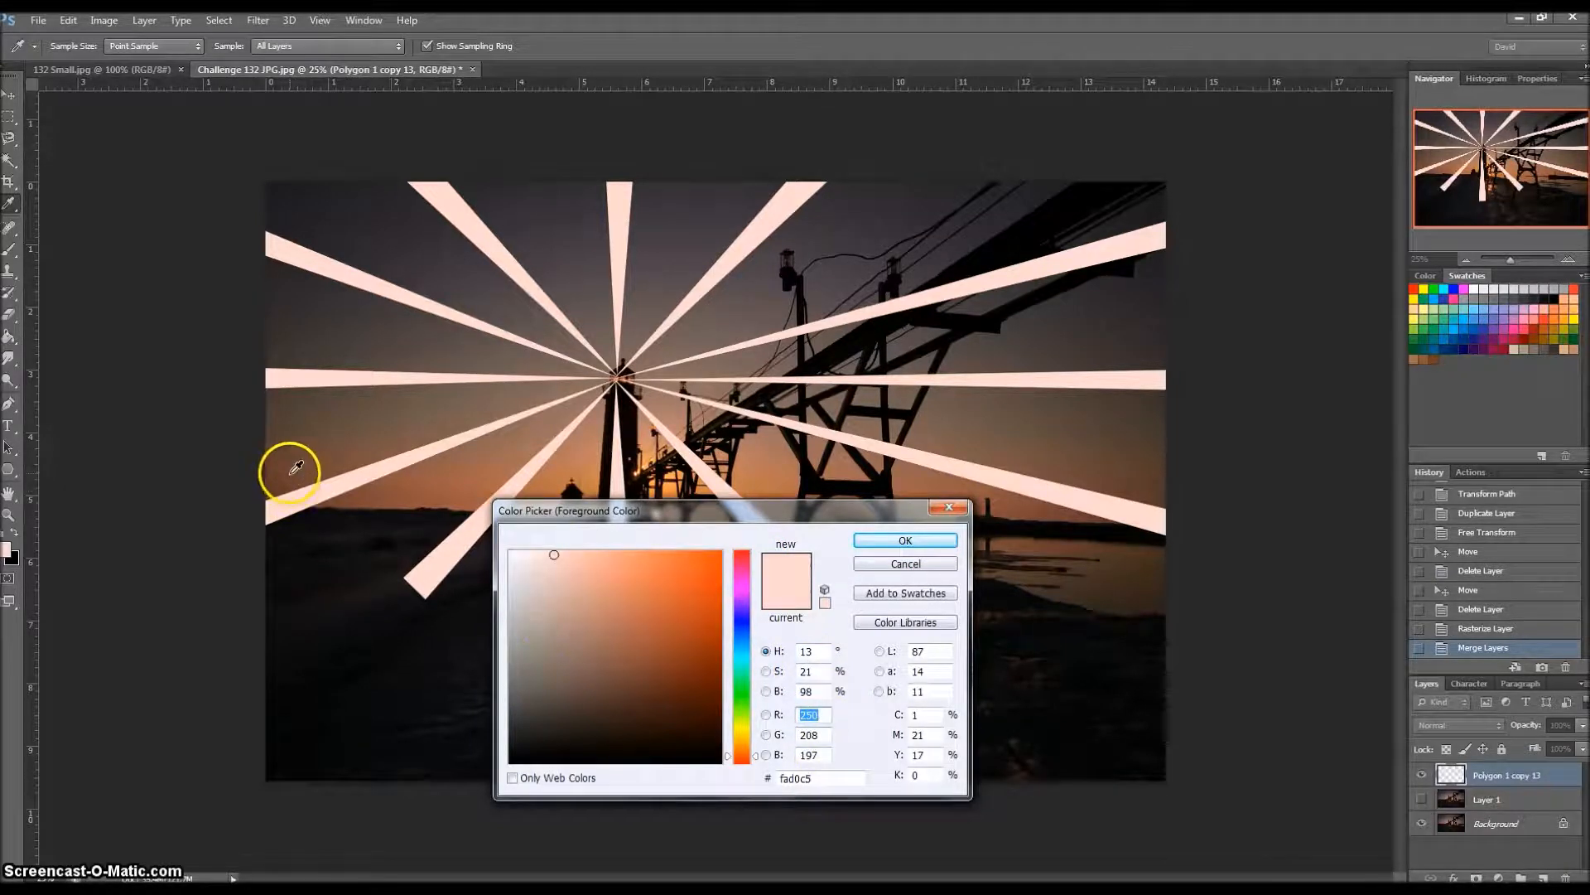
left_click(553, 418)
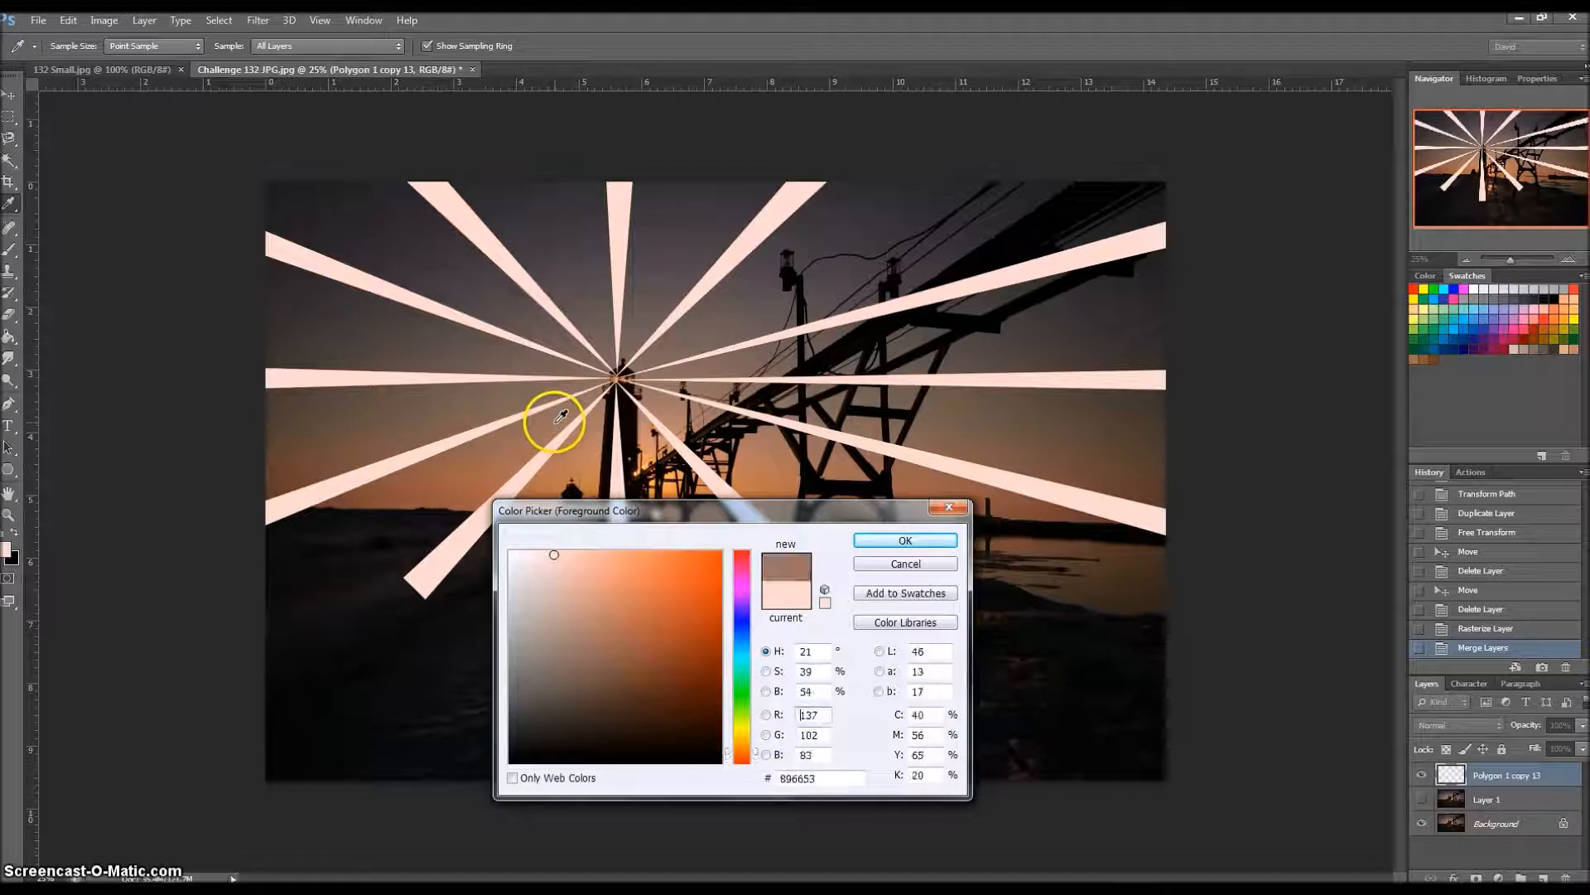
left_click(415, 411)
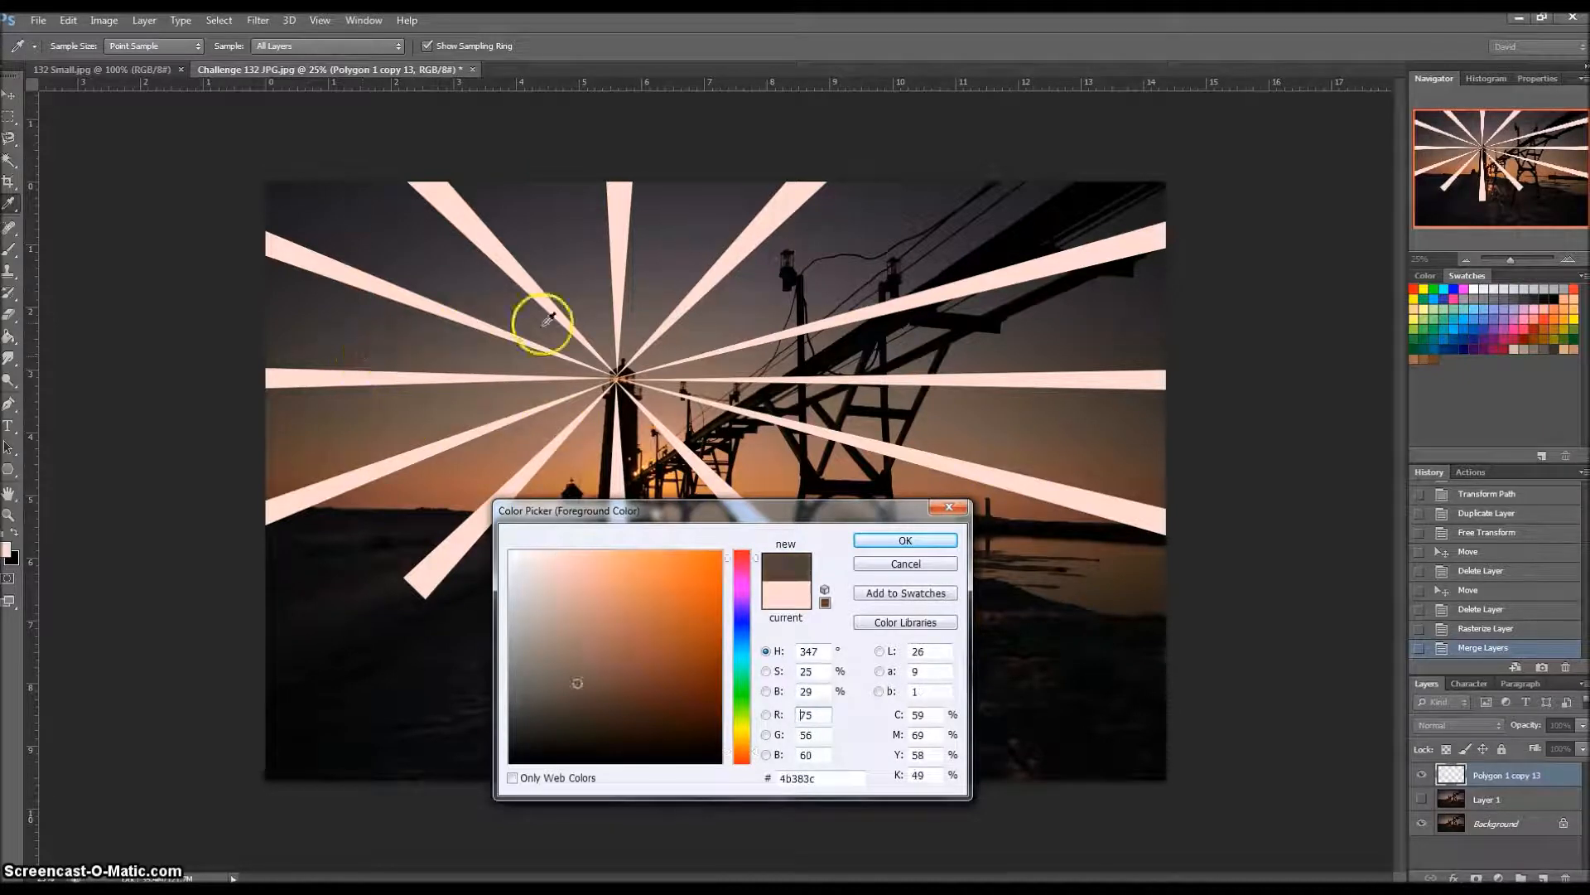
left_click_drag(547, 319, 607, 319)
left_click_drag(495, 501, 601, 633)
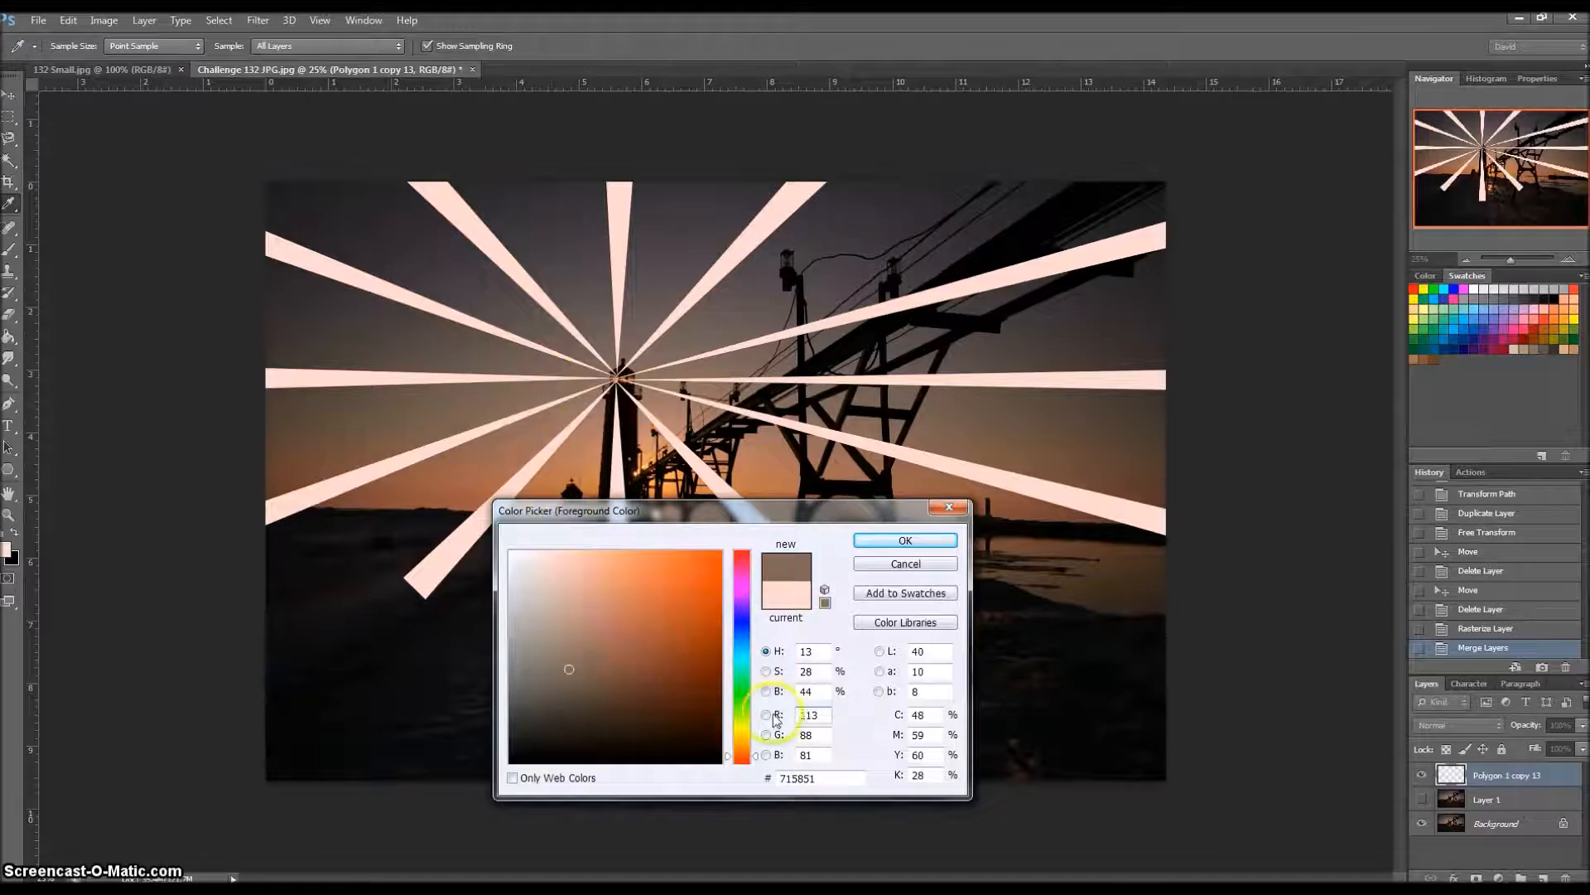
left_click(564, 557)
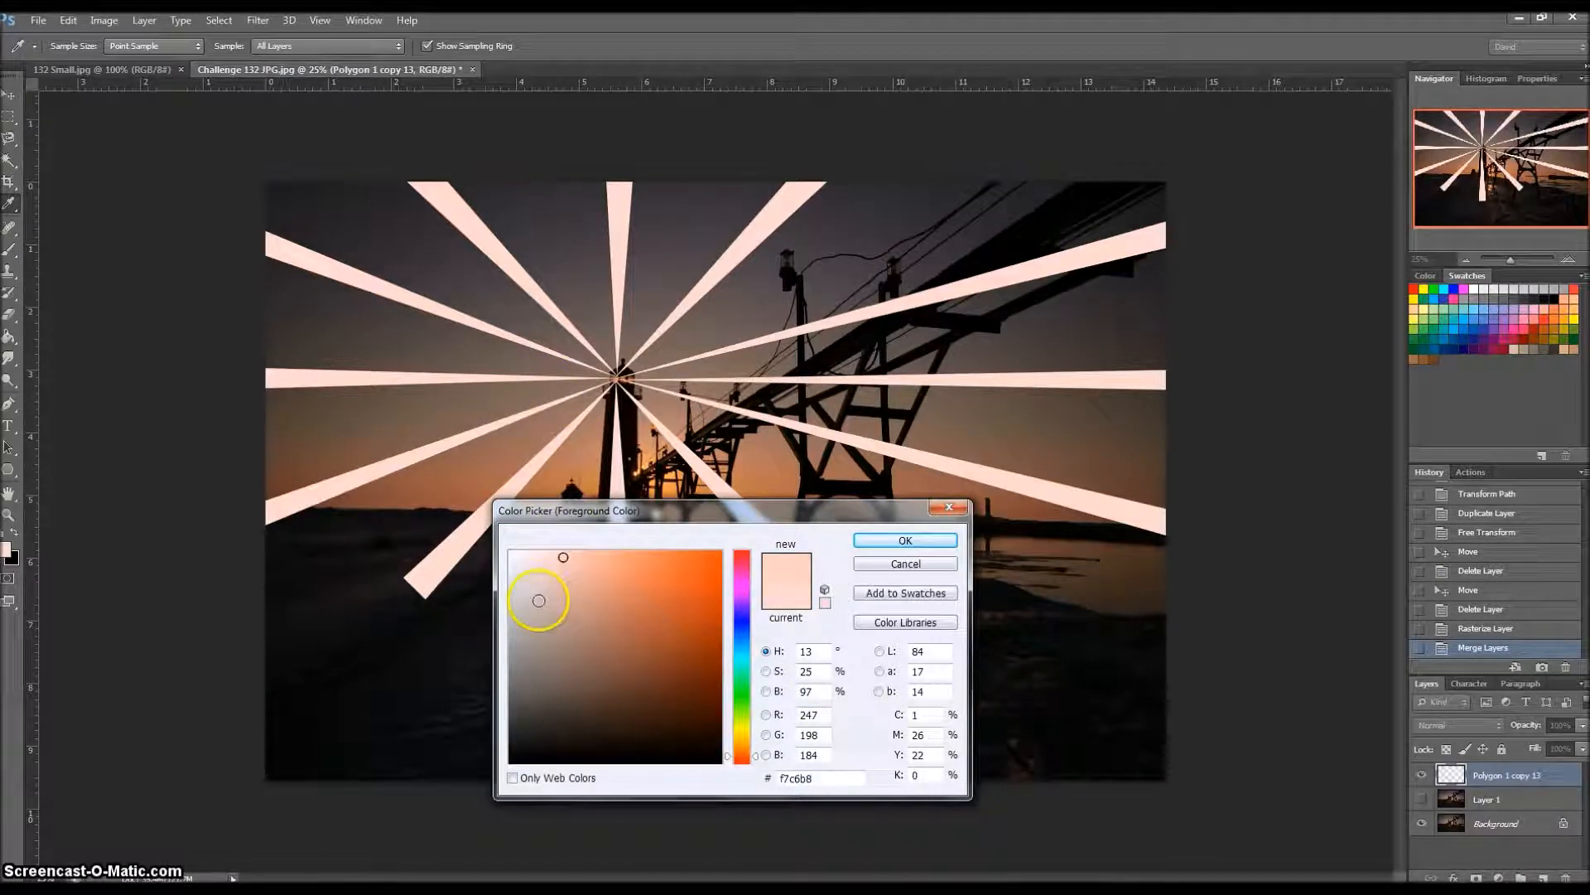
- Set the foreground colour to RGB 250, 208, 197 and fill the left horizontal beam using the Paint Bucket
type("250")
key("Tab")
type("208")
key("Tab")
type("197")
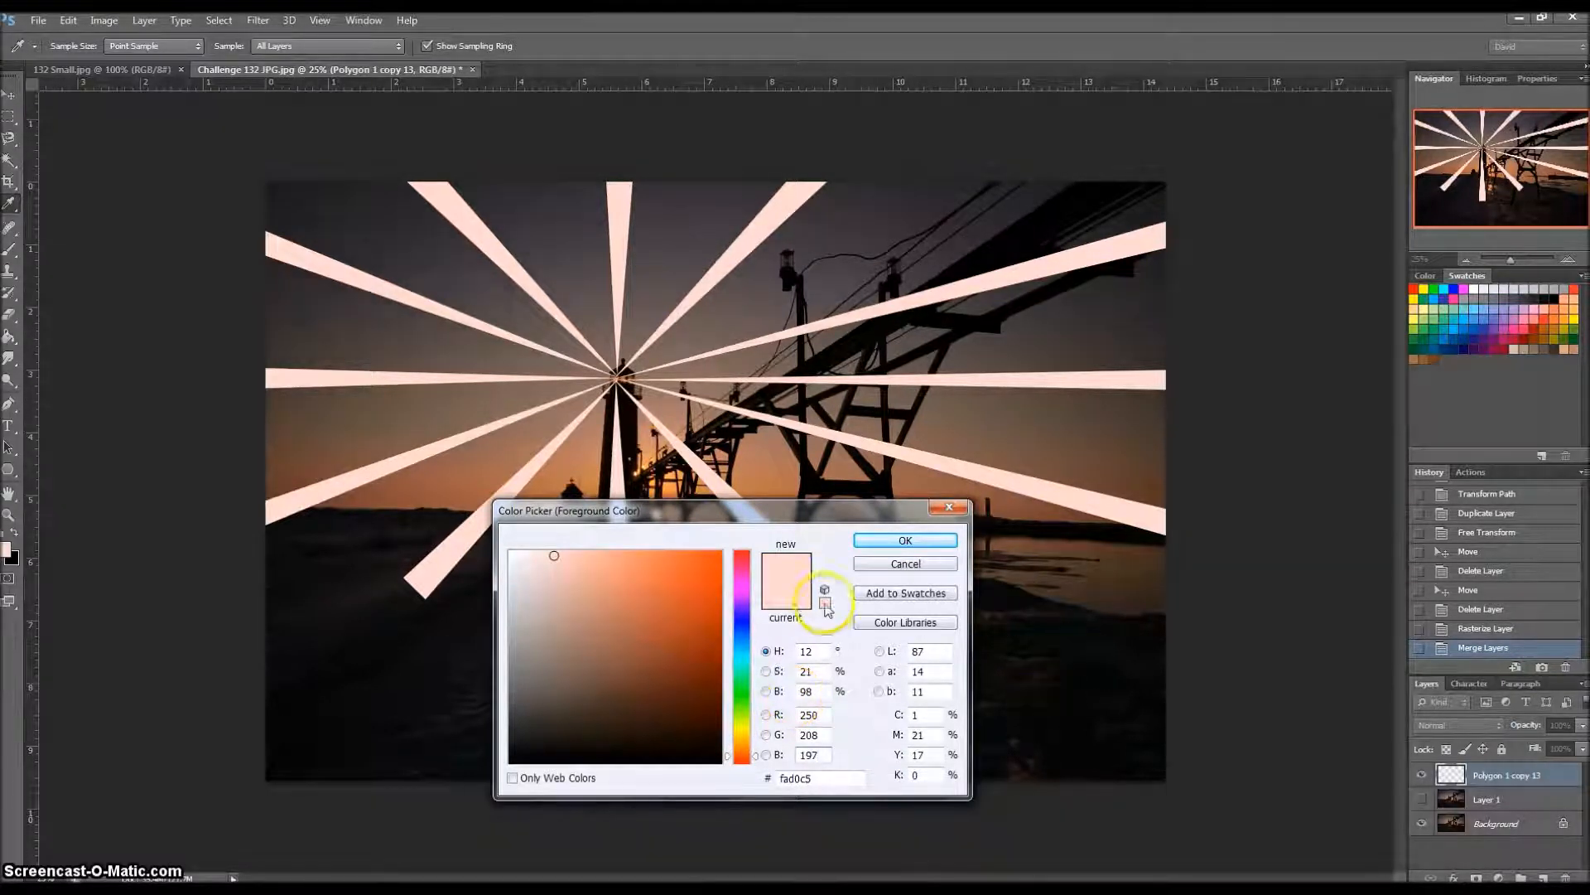
left_click(916, 545)
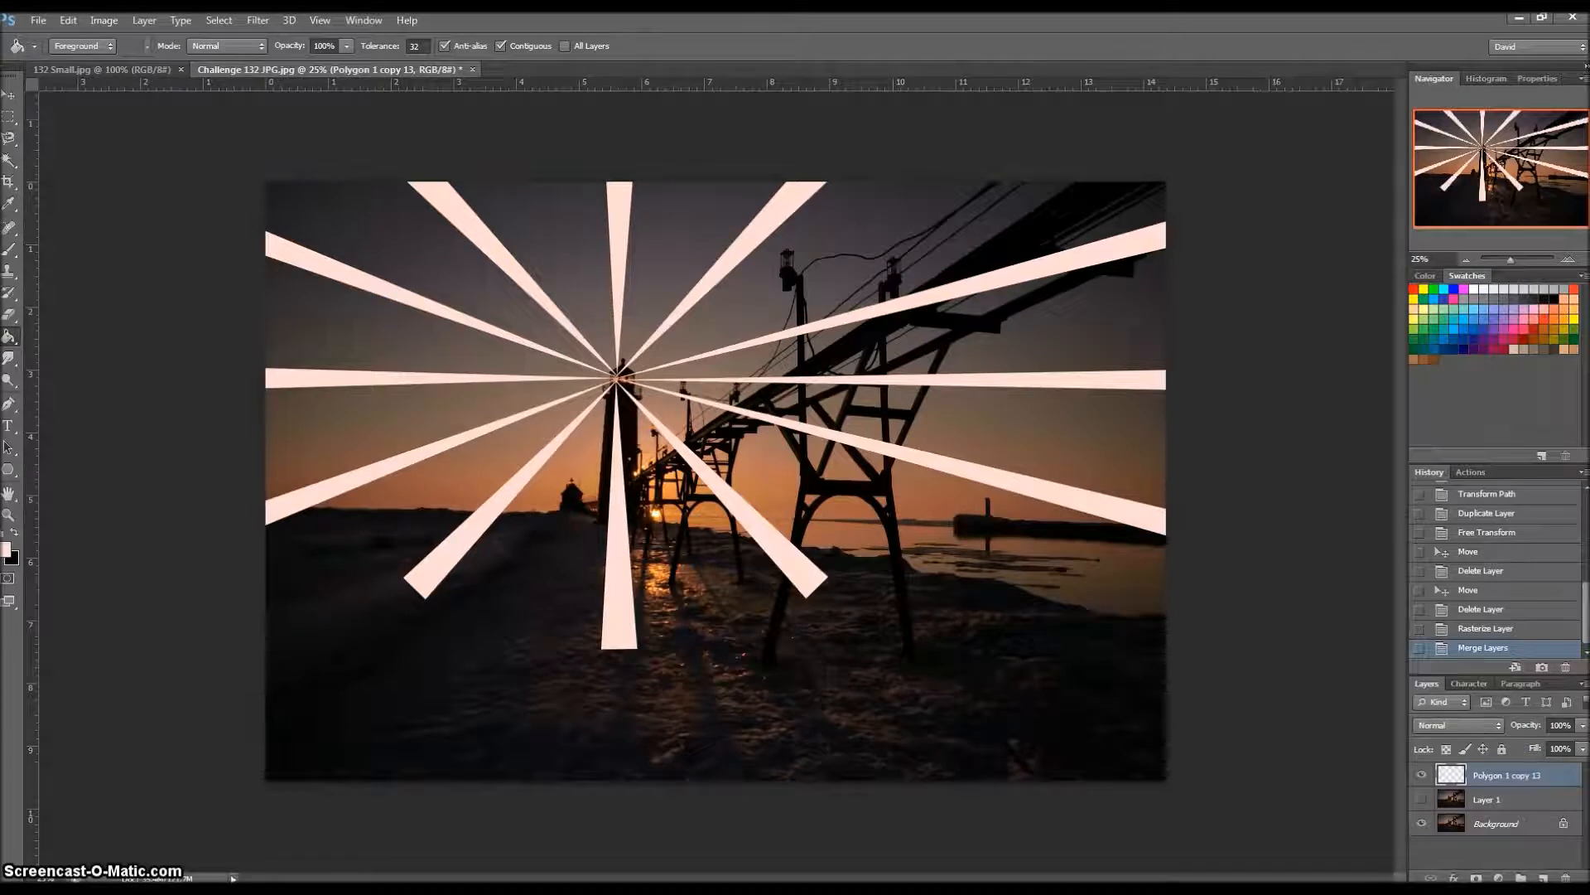
left_click(396, 374)
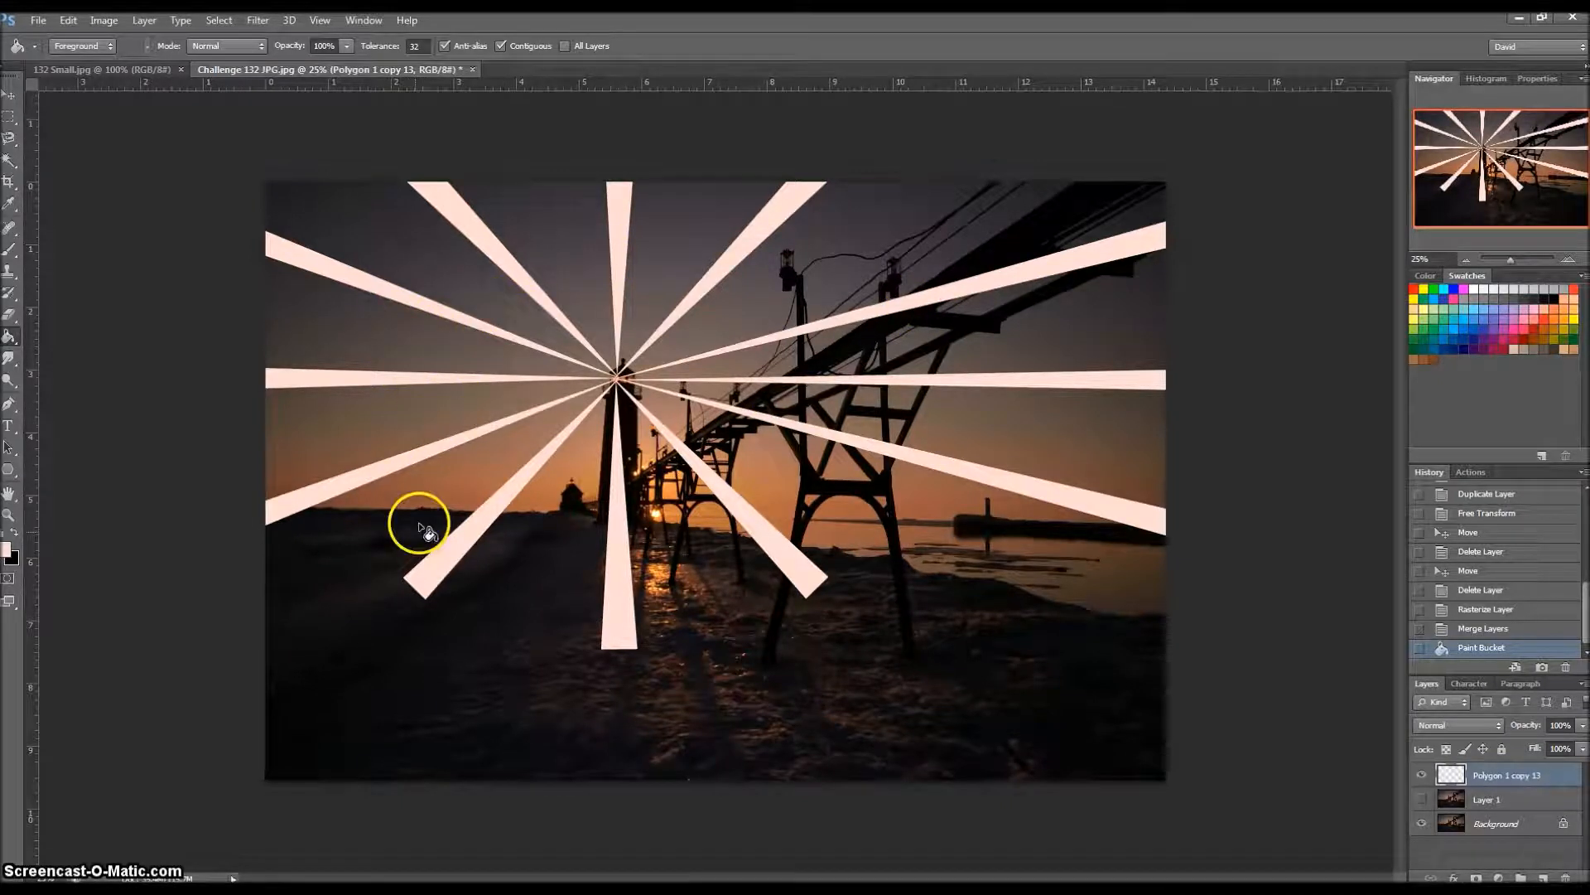
- Try filling the beams with black, and refill them with the pale pink colour
left_click(14, 531)
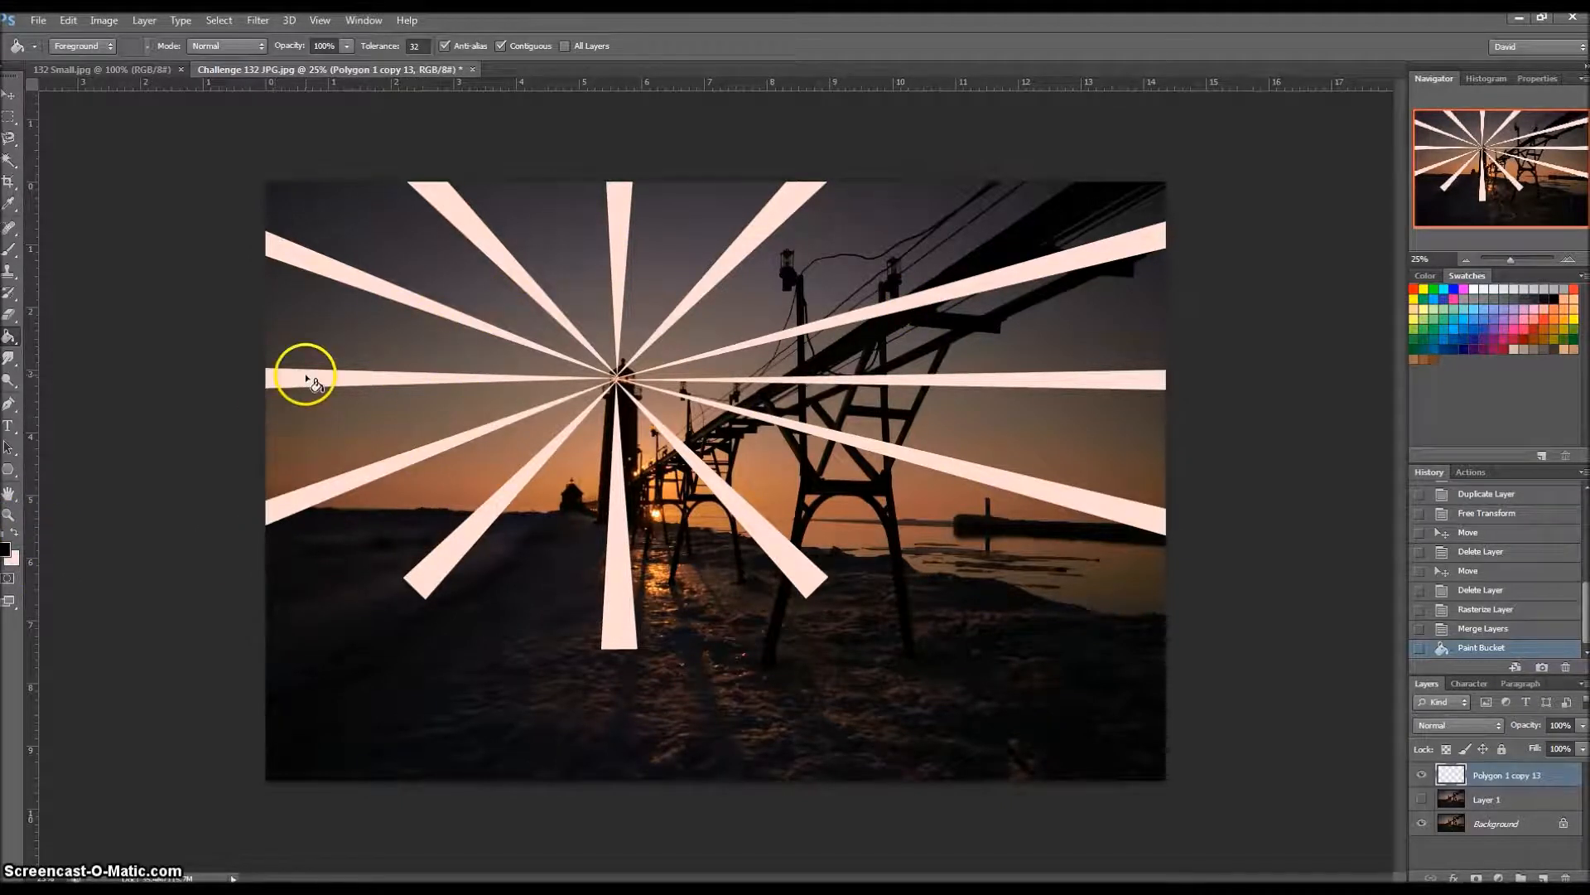
left_click(307, 380)
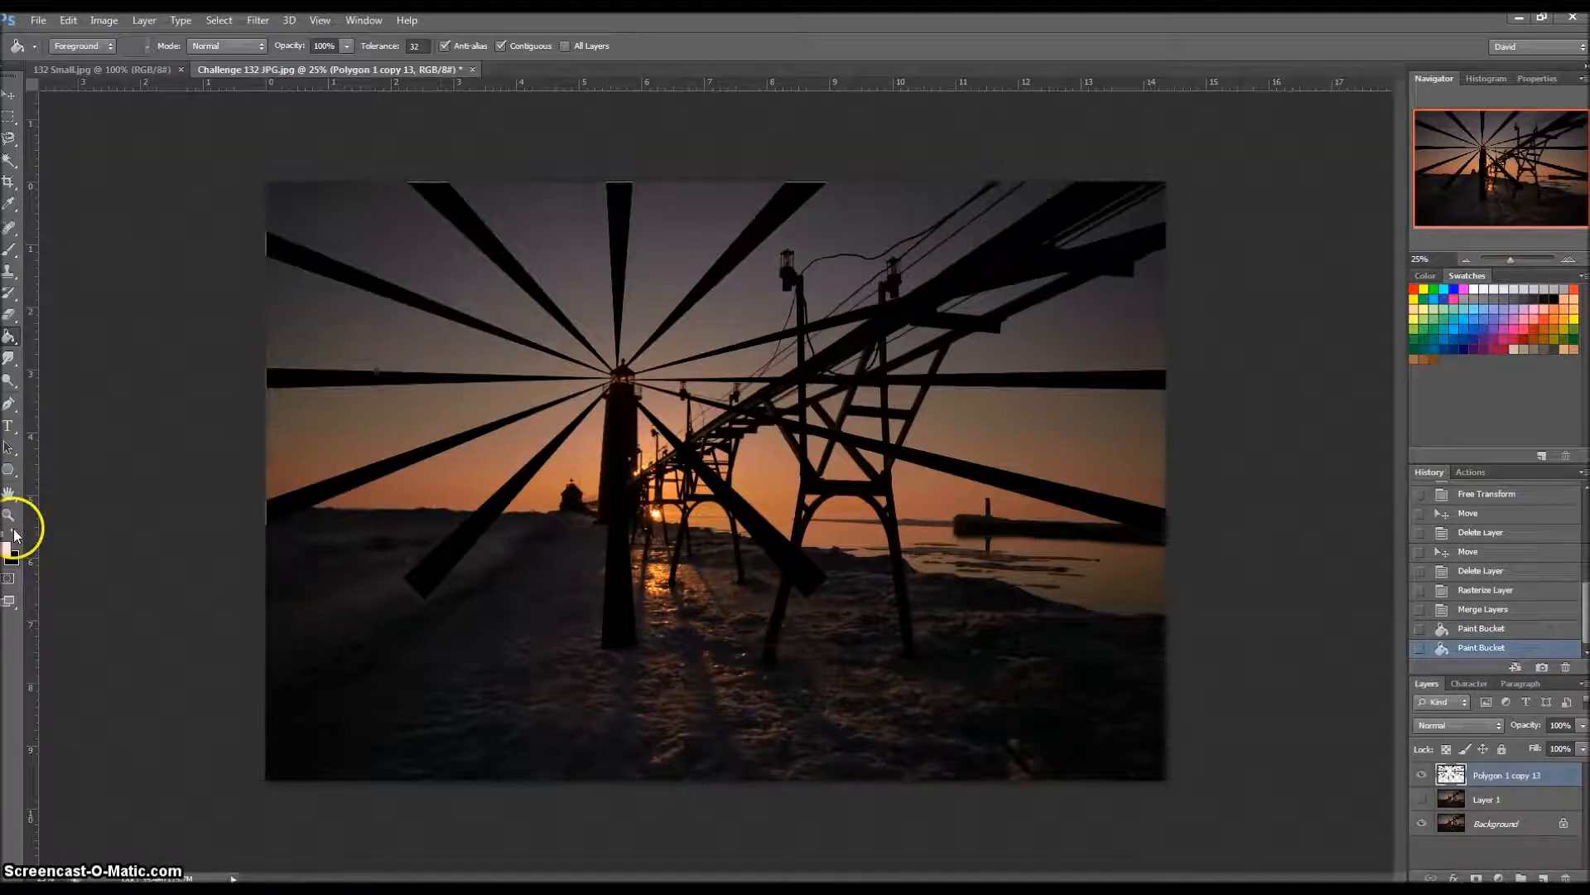
left_click(308, 381)
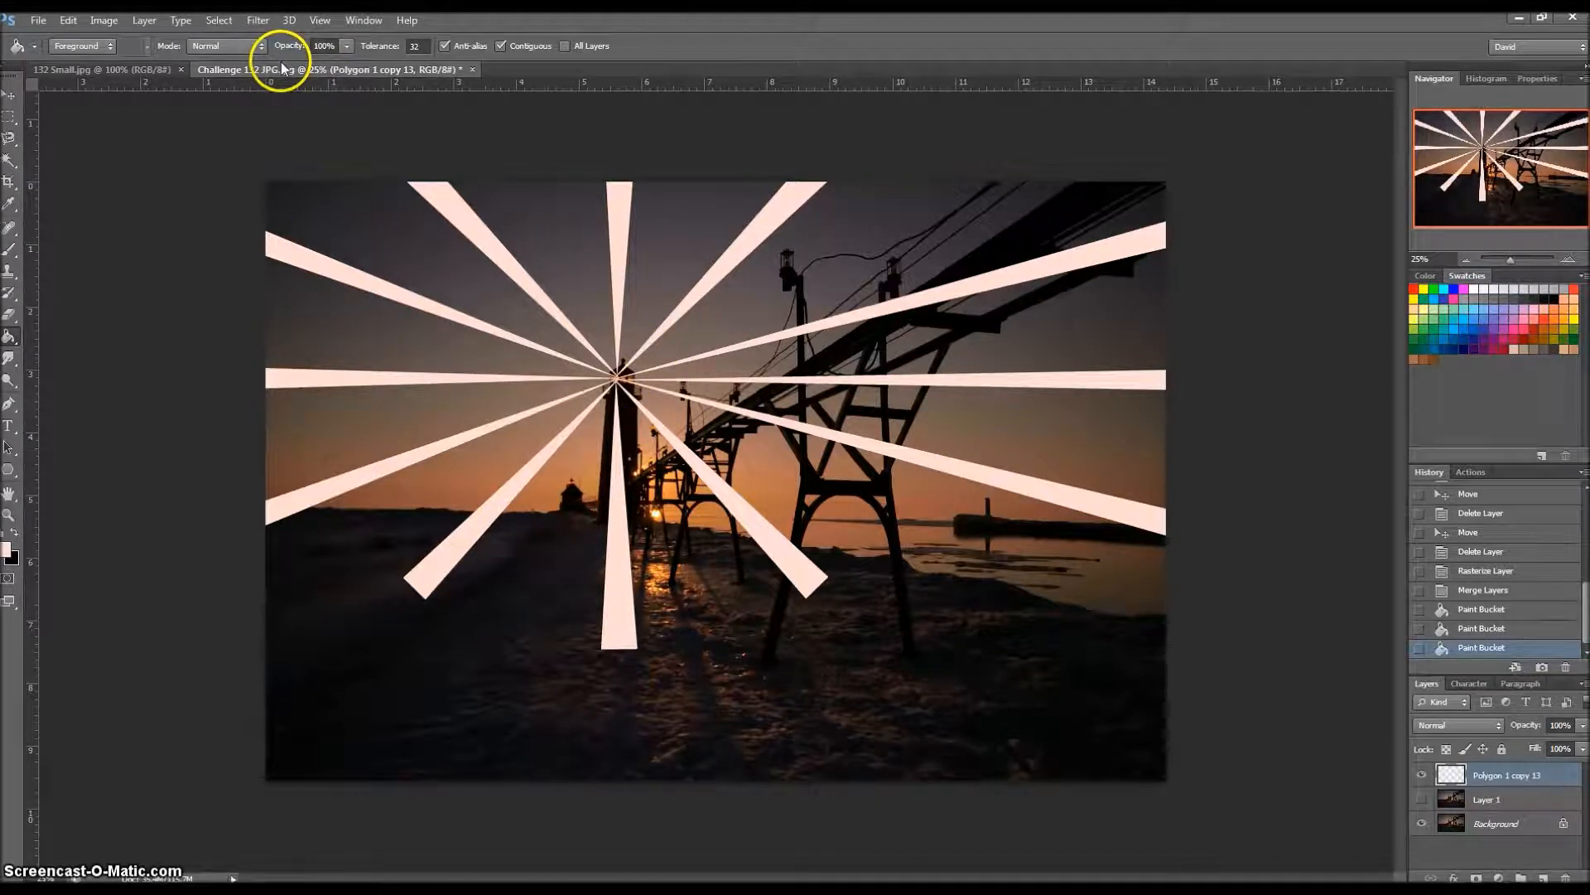
- Apply a Gaussian Blur with a 20-pixel radius to the merged beam layer twice
left_click(255, 21)
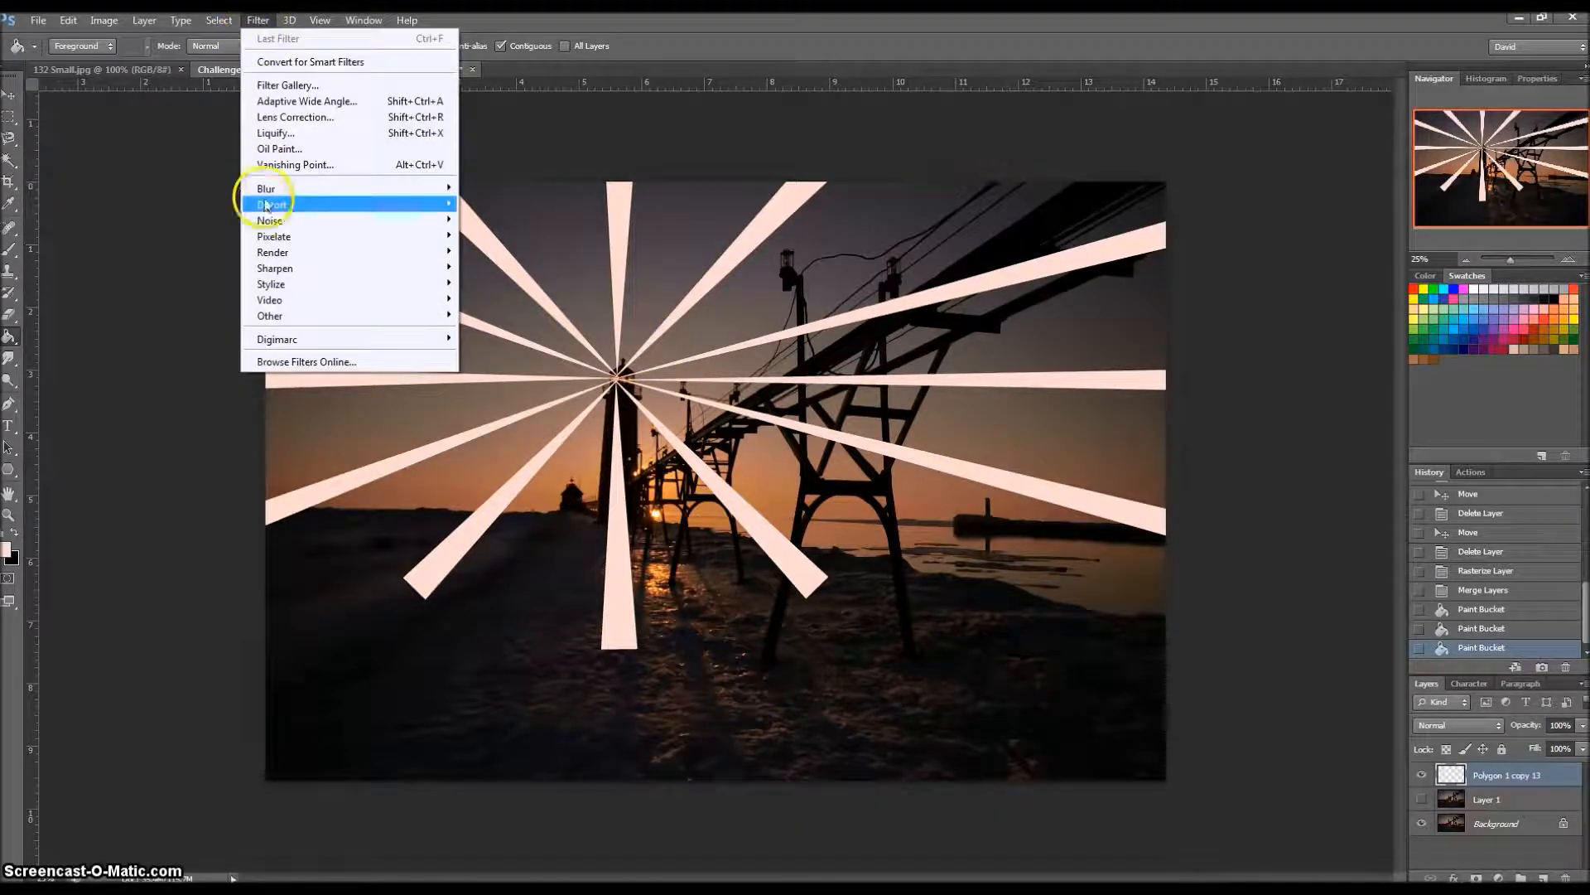
mouse_move(265, 189)
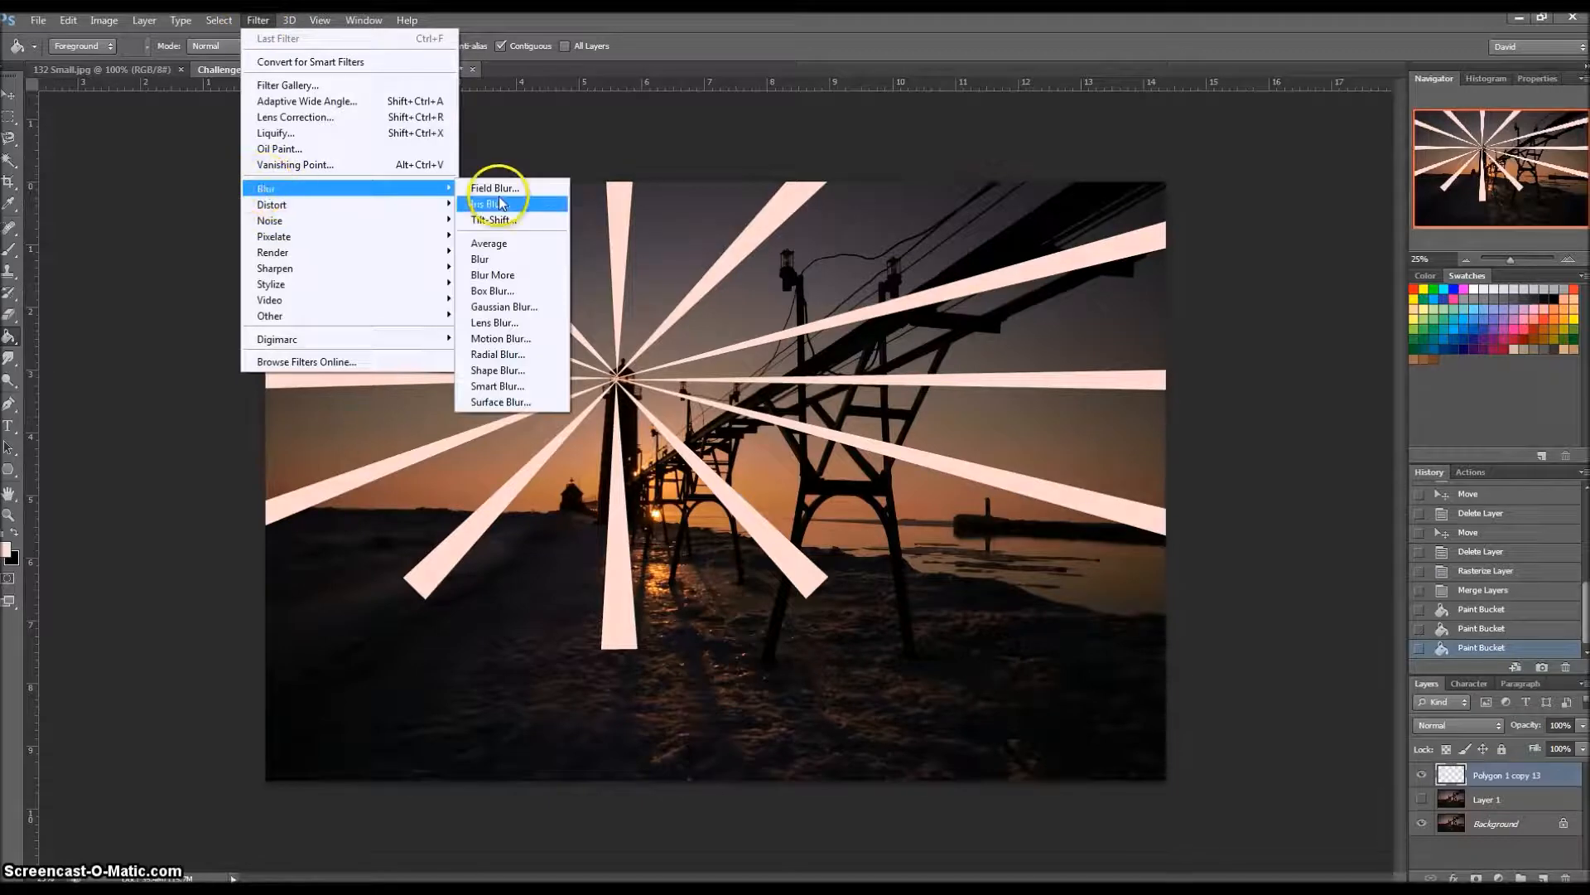
left_click(503, 306)
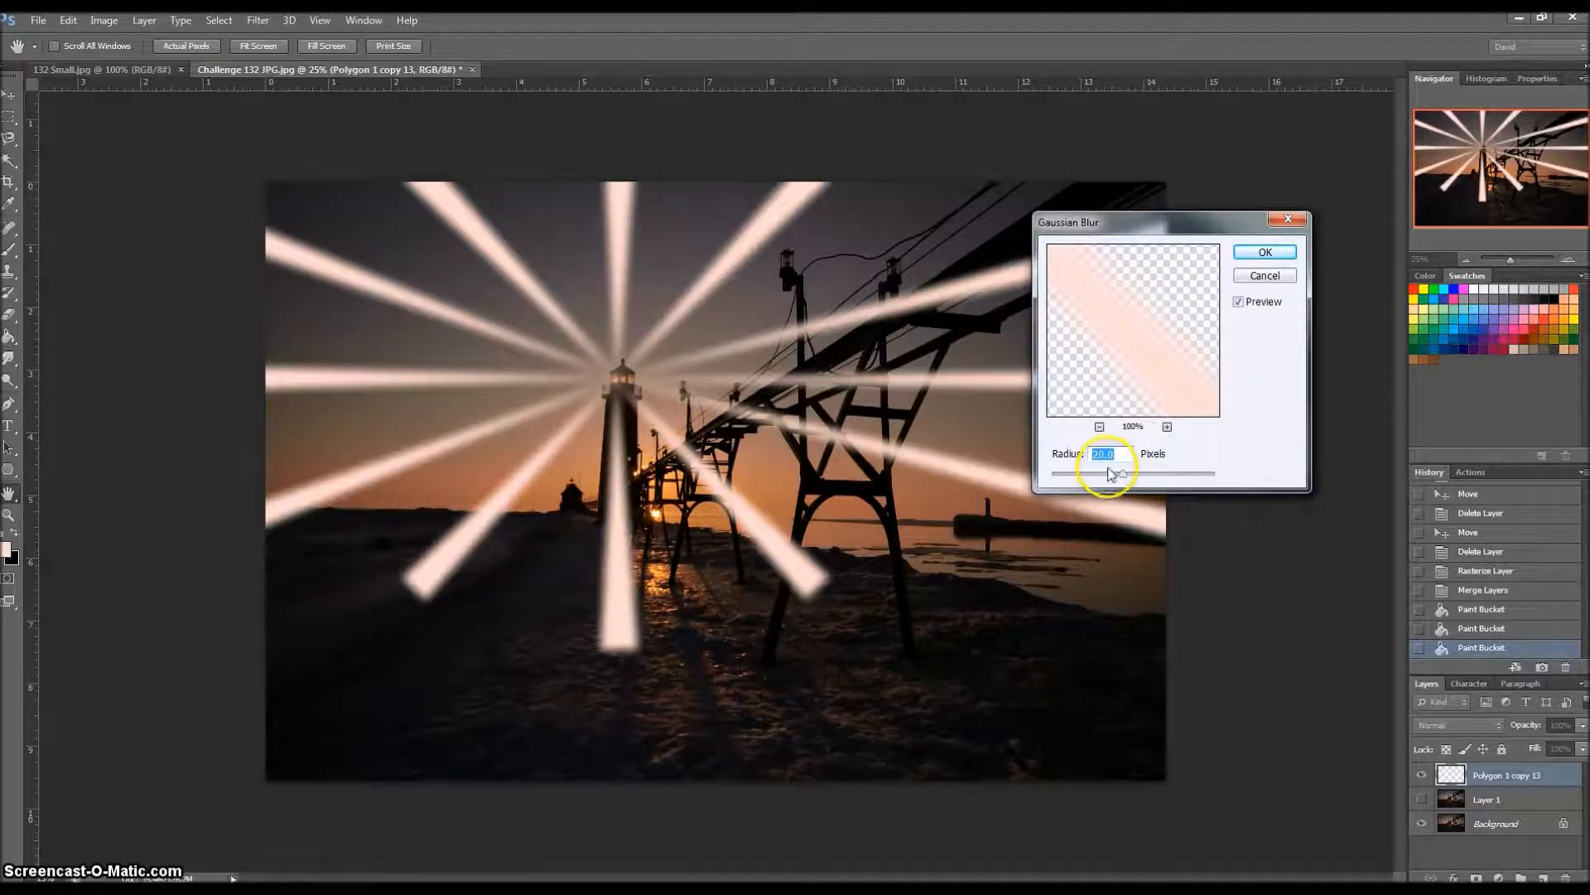
left_click(1252, 255)
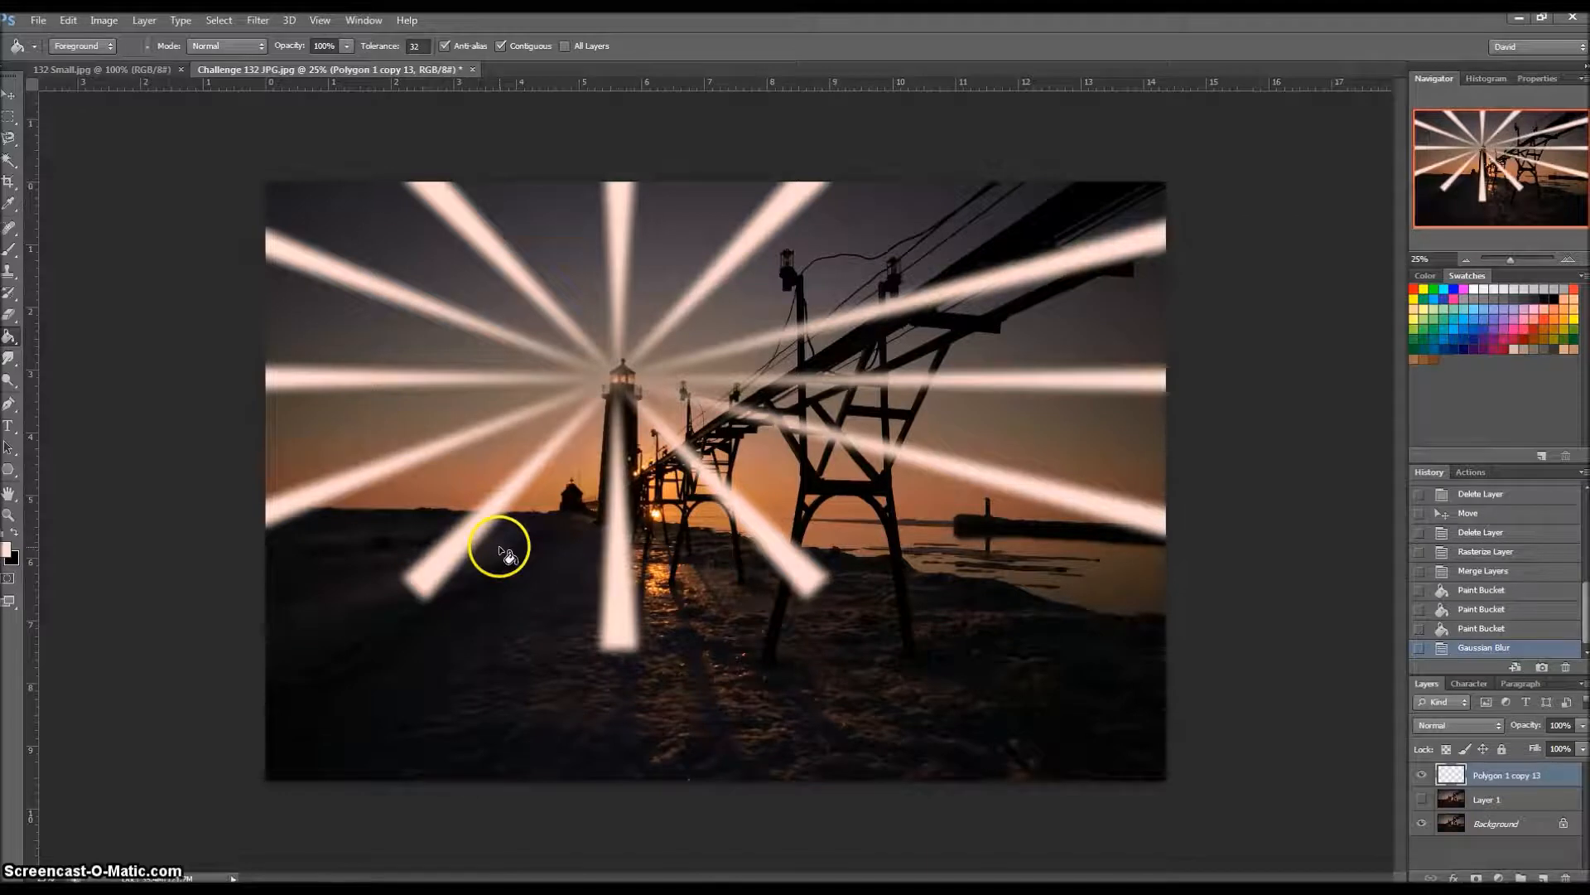
key("ctrl+f")
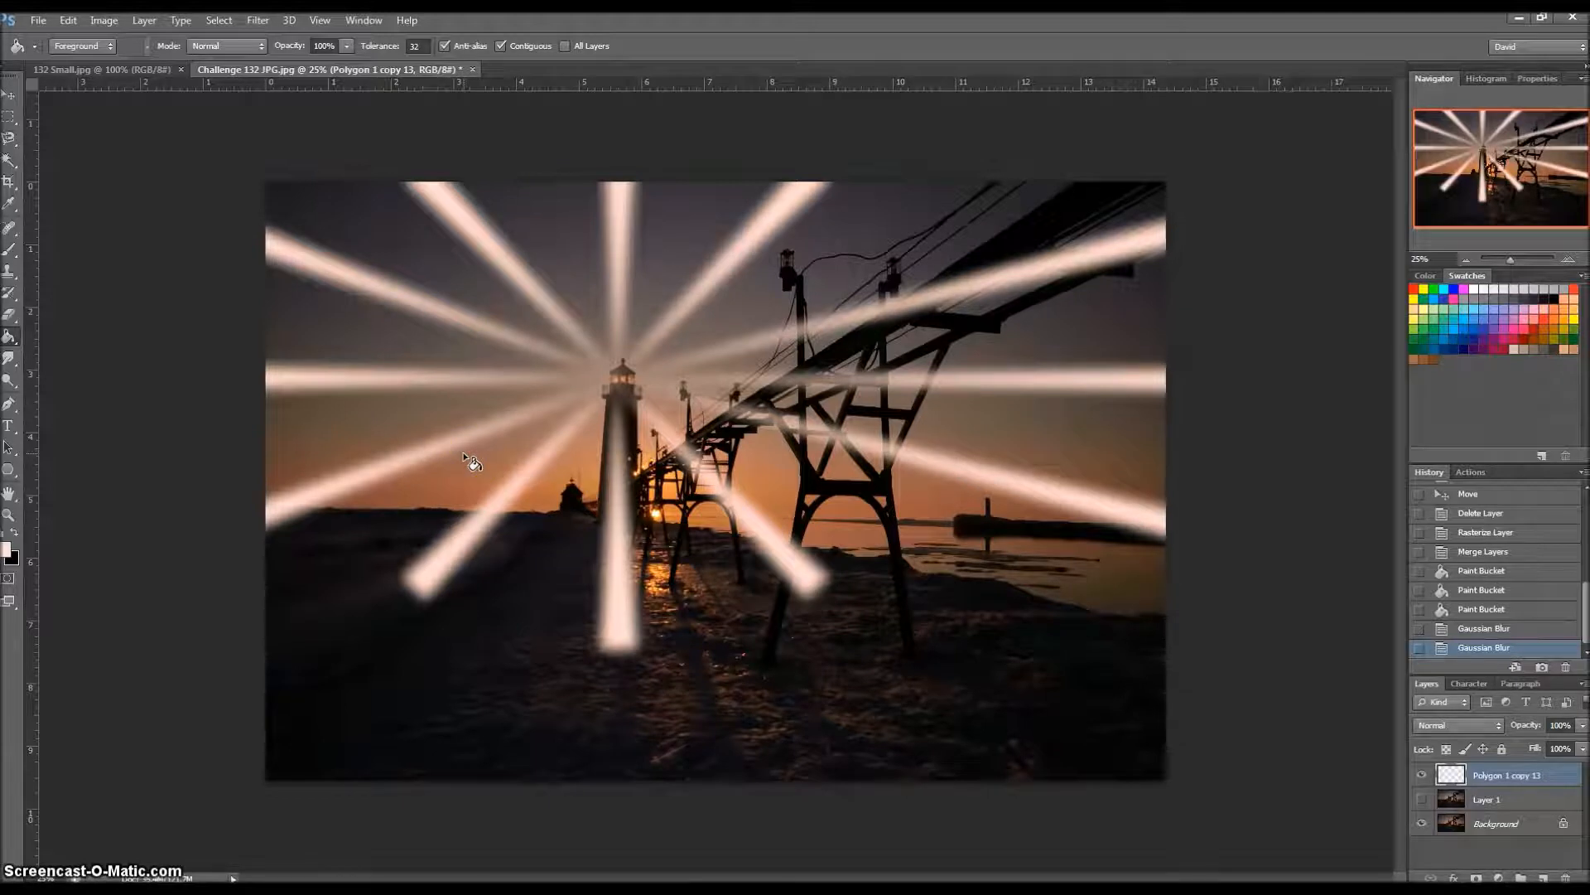
- Fade the beams on the lighthouse's left side with repeated strokes of a size 400 Eraser at 20% opacity
left_click(7, 97)
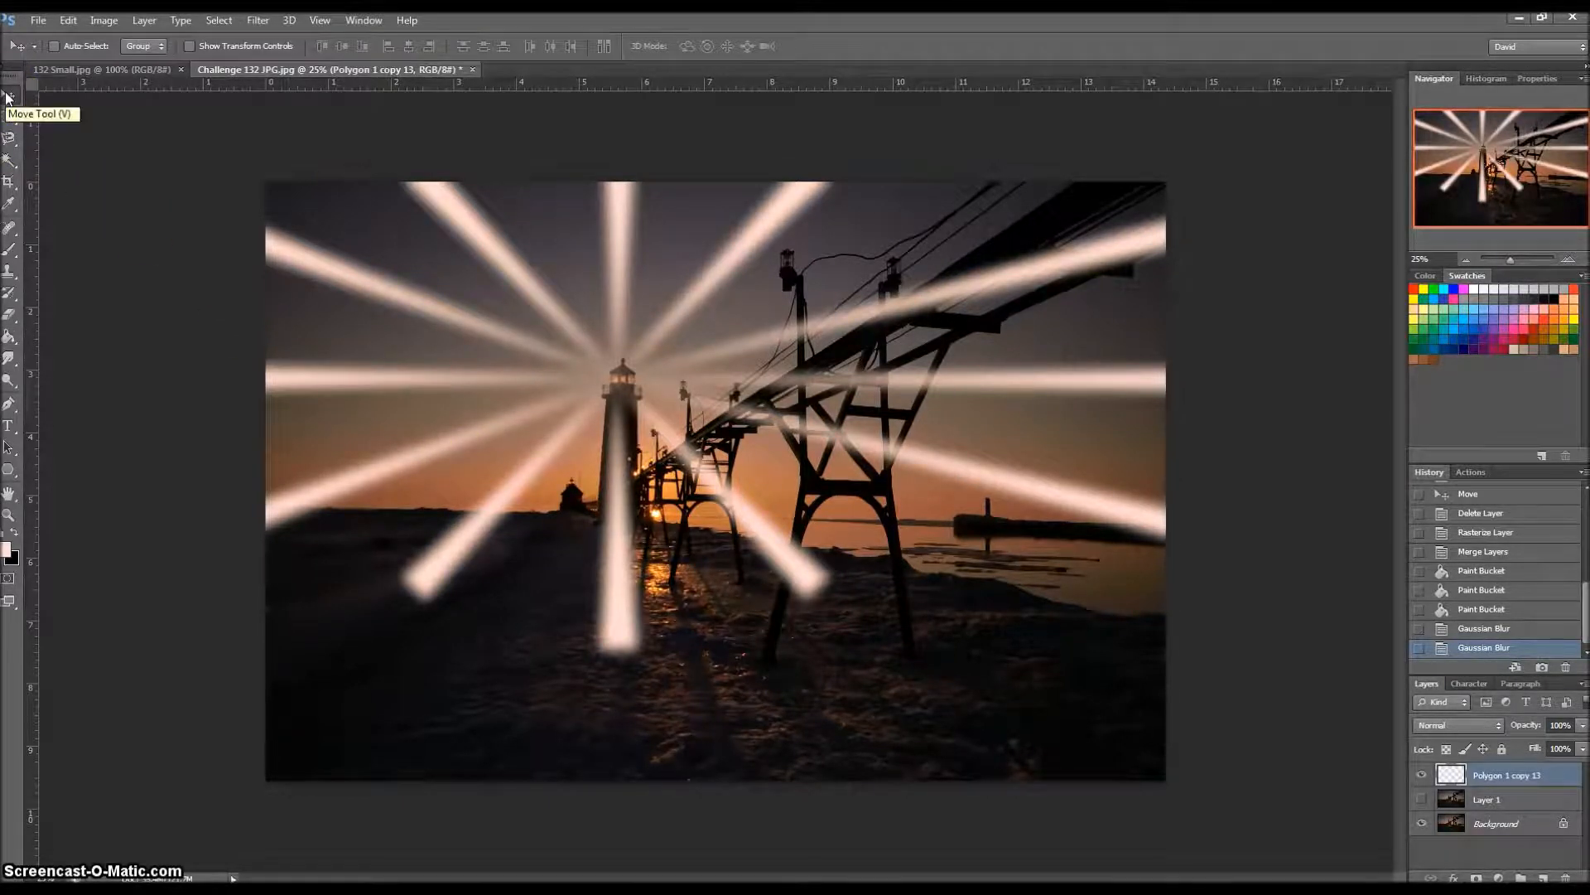
left_click(8, 319)
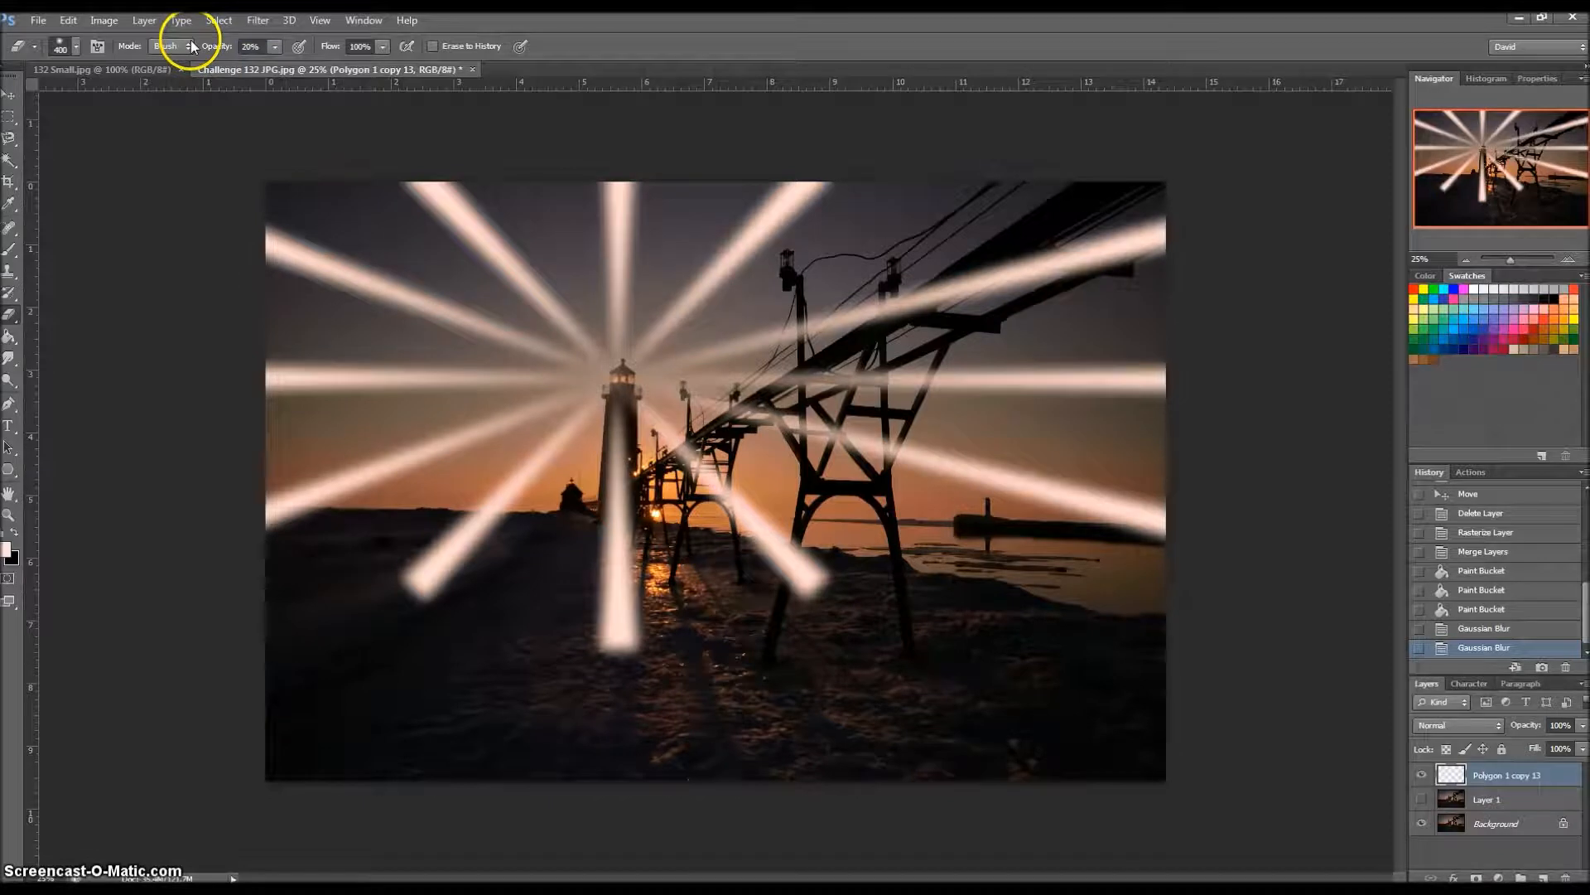
left_click_drag(326, 238, 452, 295)
left_click_drag(177, 191, 451, 296)
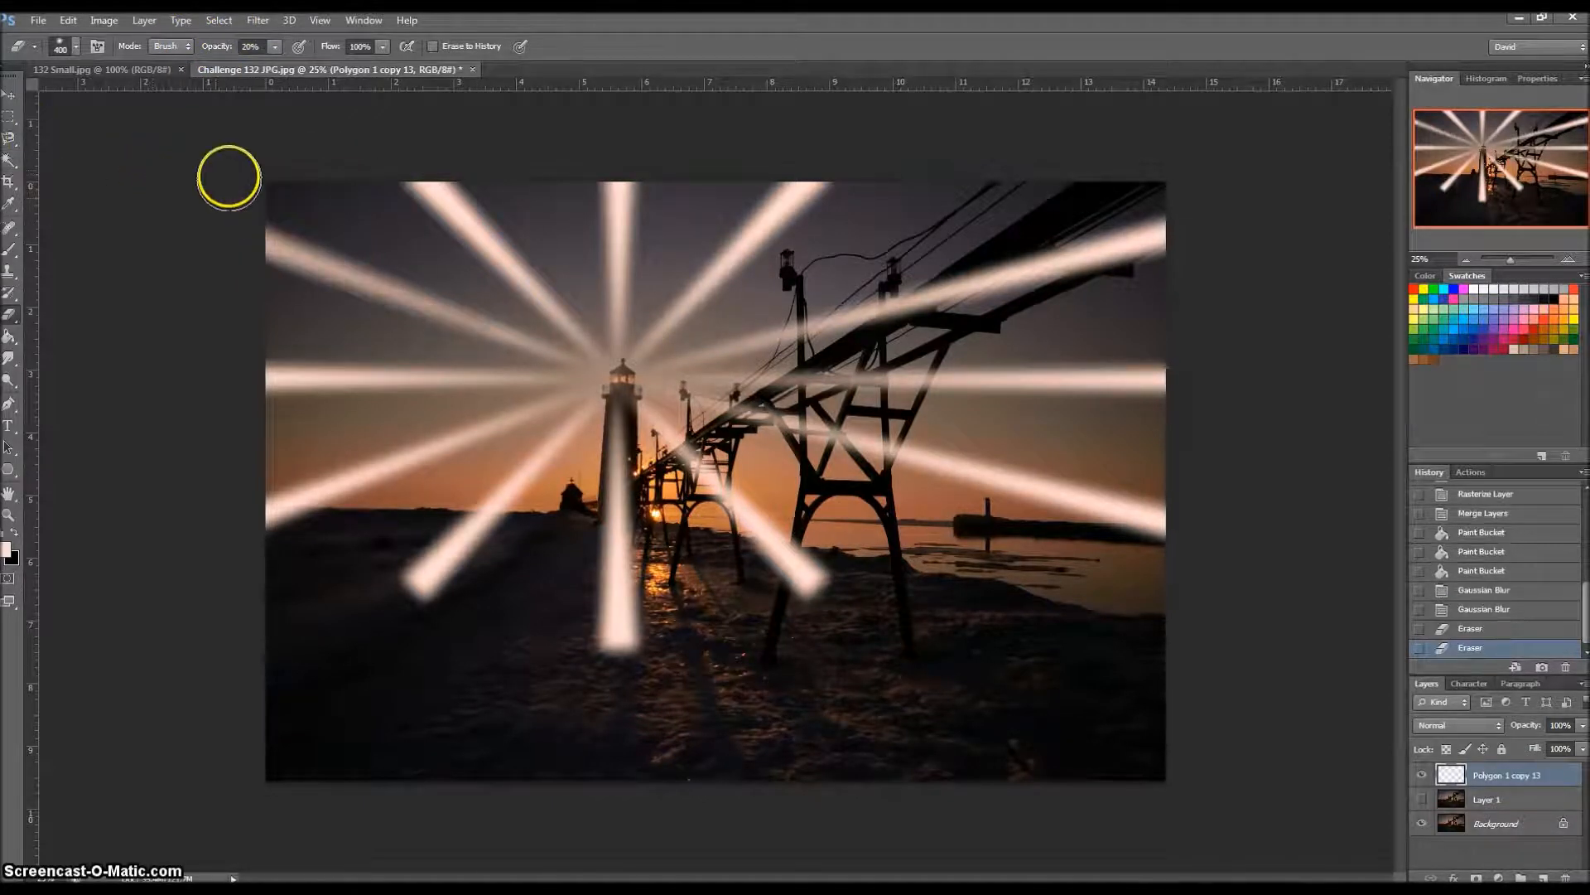
left_click_drag(203, 236, 410, 297)
mouse_move(242, 253)
left_mouse_down()
mouse_move(327, 270)
mouse_move(258, 196)
mouse_move(475, 295)
left_mouse_up()
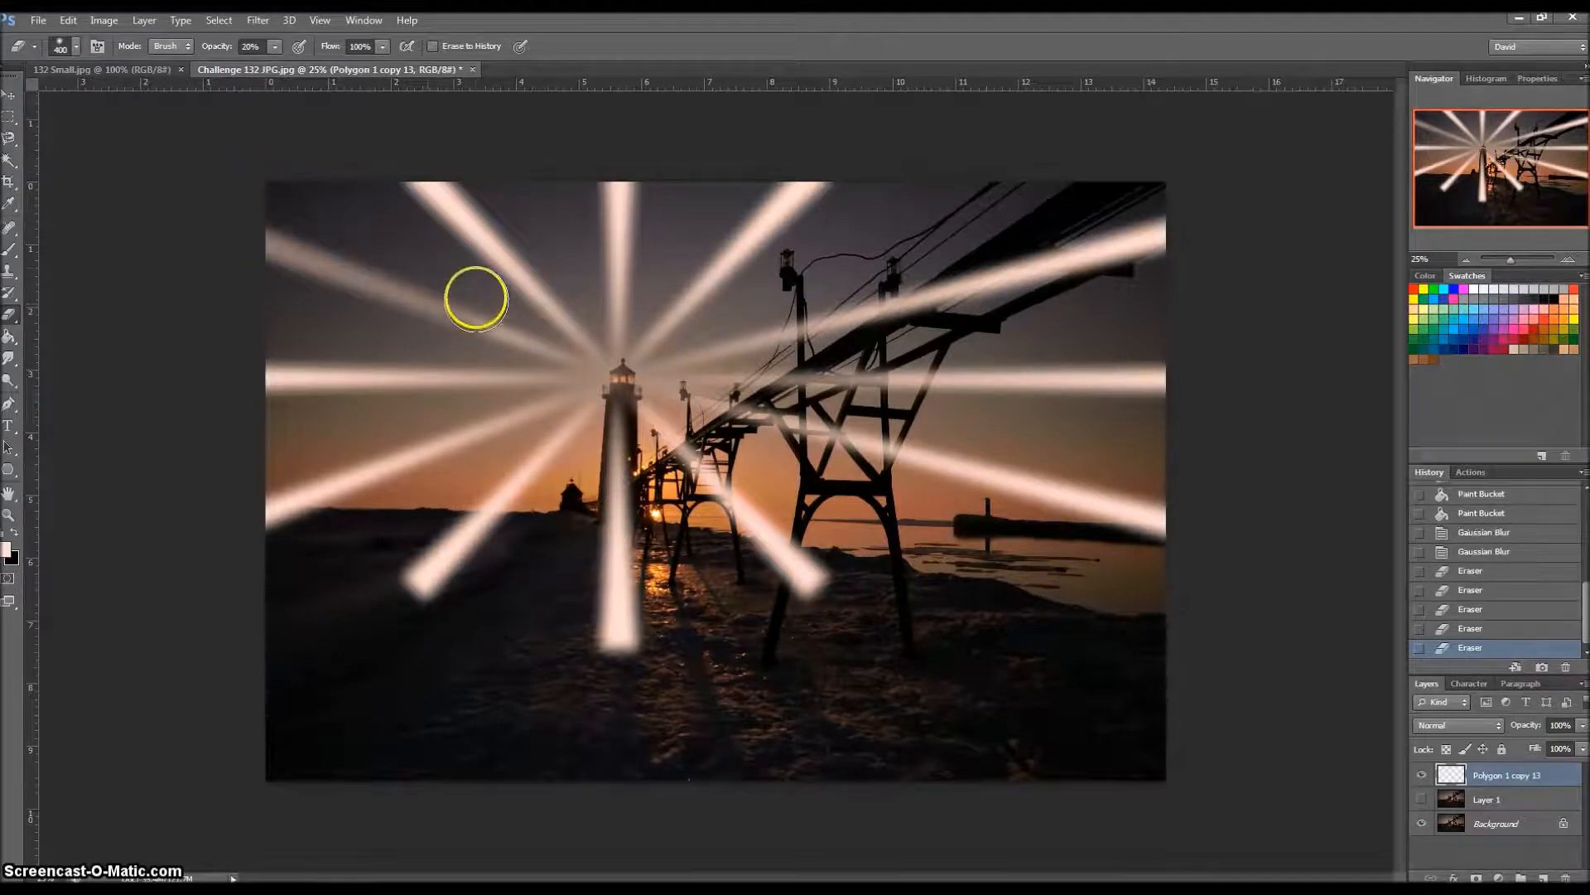
left_click_drag(392, 154, 538, 290)
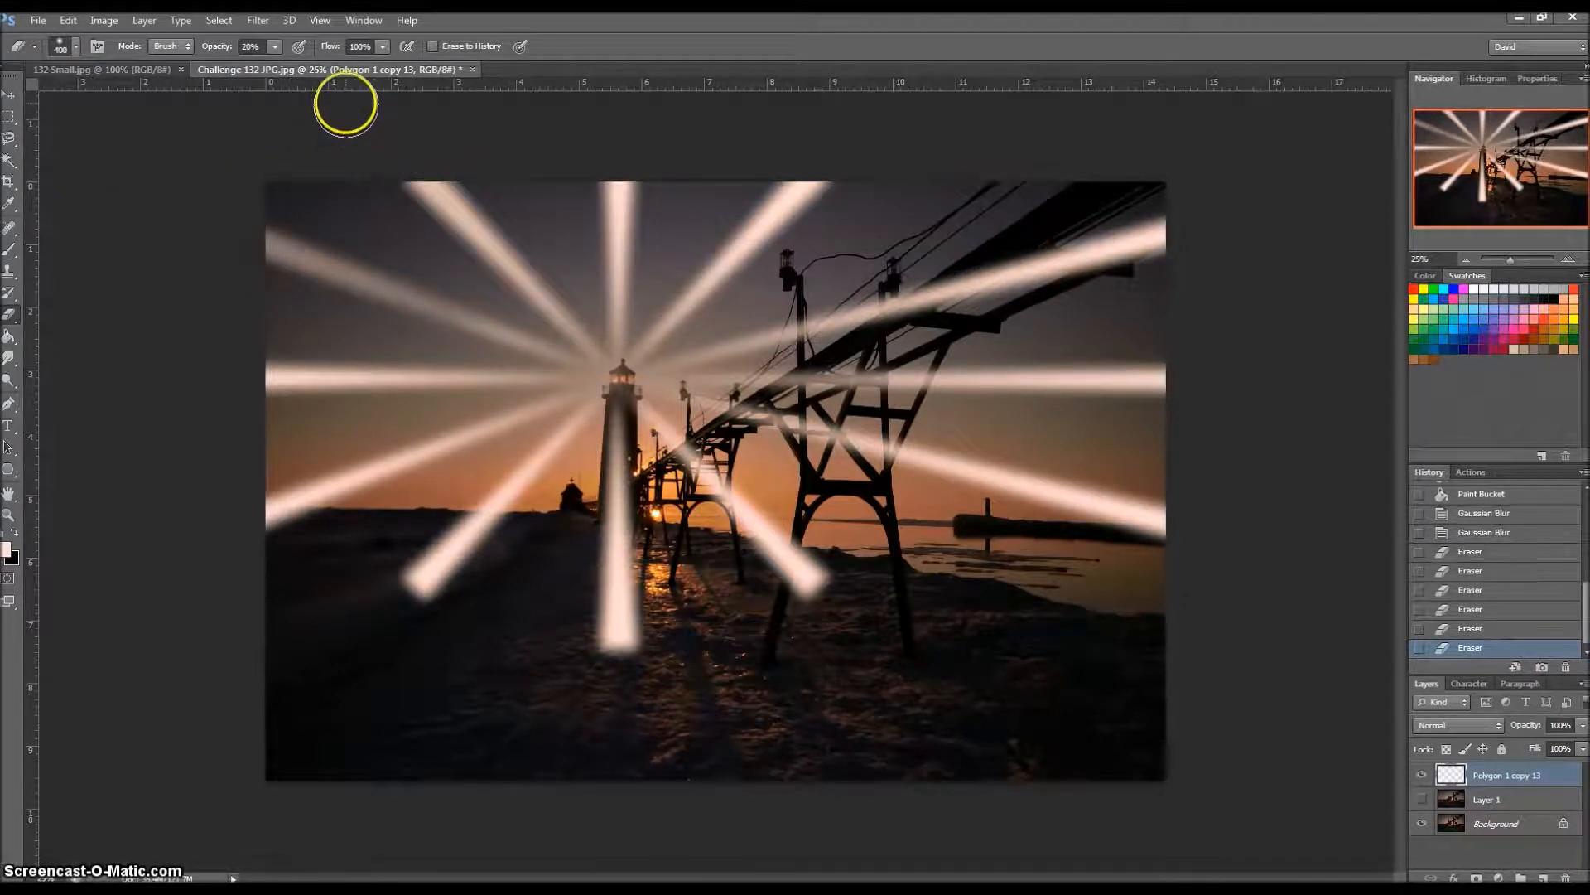
left_click_drag(346, 104, 532, 287)
left_click_drag(387, 169, 487, 240)
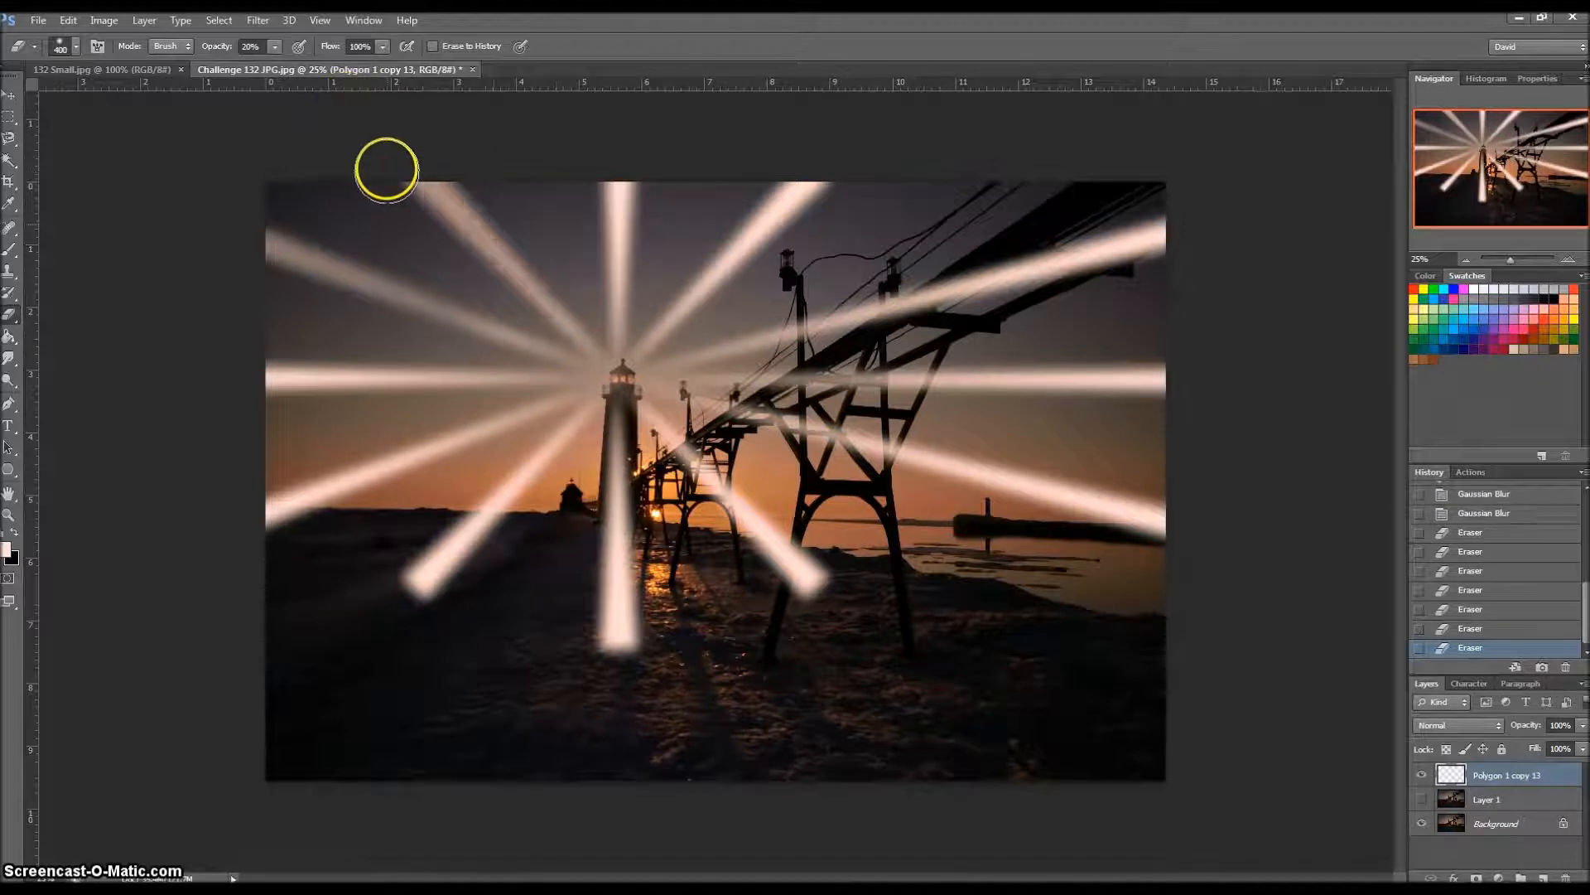
left_click_drag(359, 142, 516, 269)
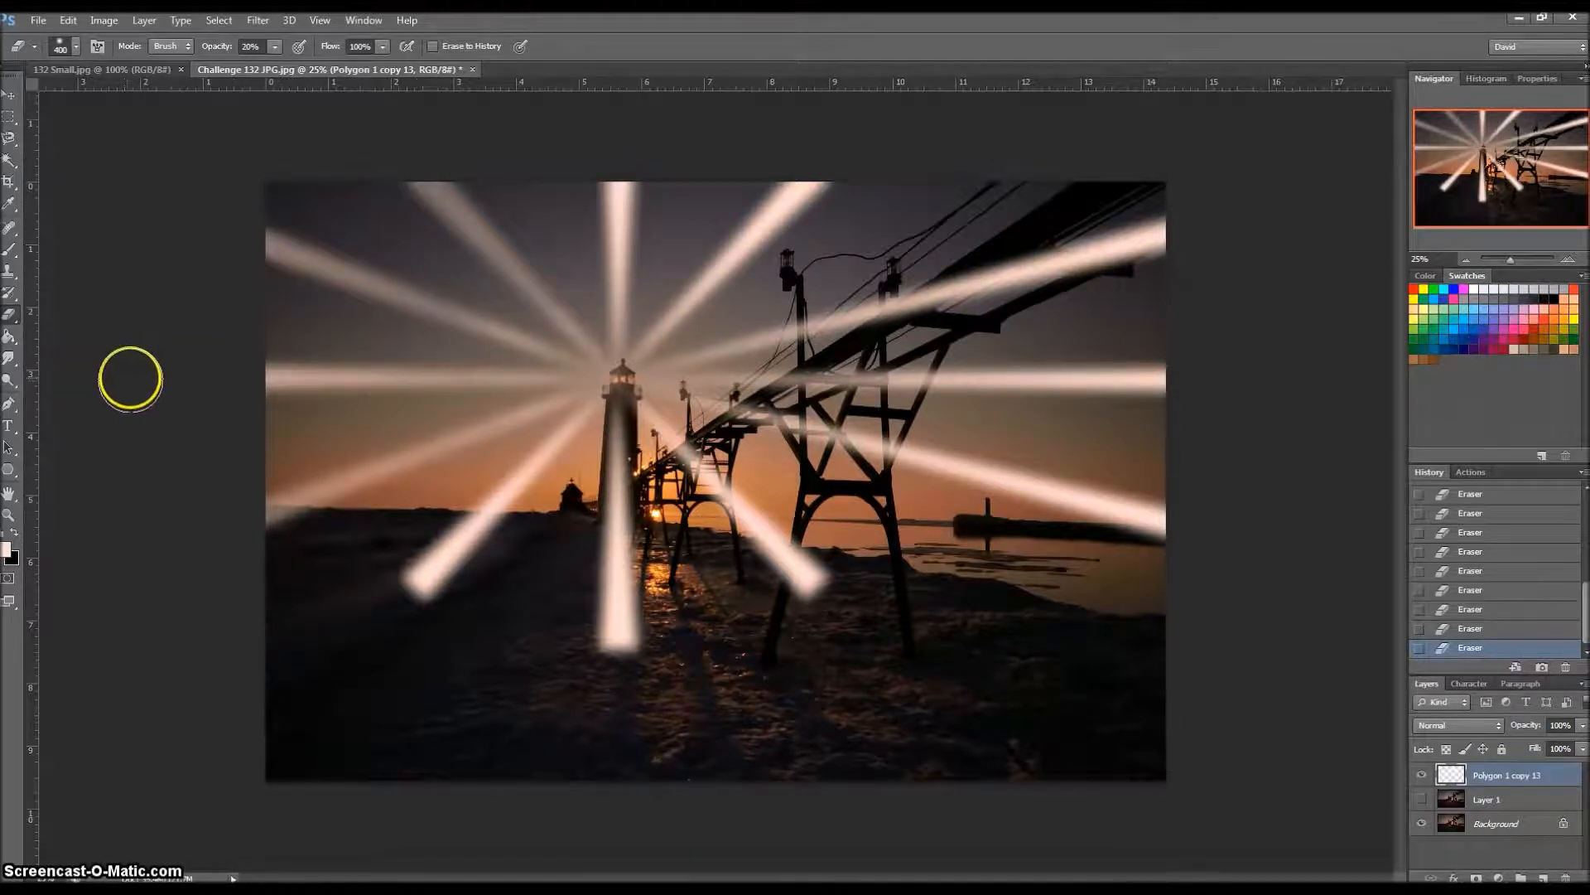
- Show Layer 1 again and fade the steep lower-left beam and the lower vertical beam with the Eraser
left_click(1422, 799)
left_click_drag(568, 451, 423, 584)
mouse_move(629, 428)
left_mouse_down()
mouse_move(627, 666)
mouse_move(608, 725)
left_mouse_up()
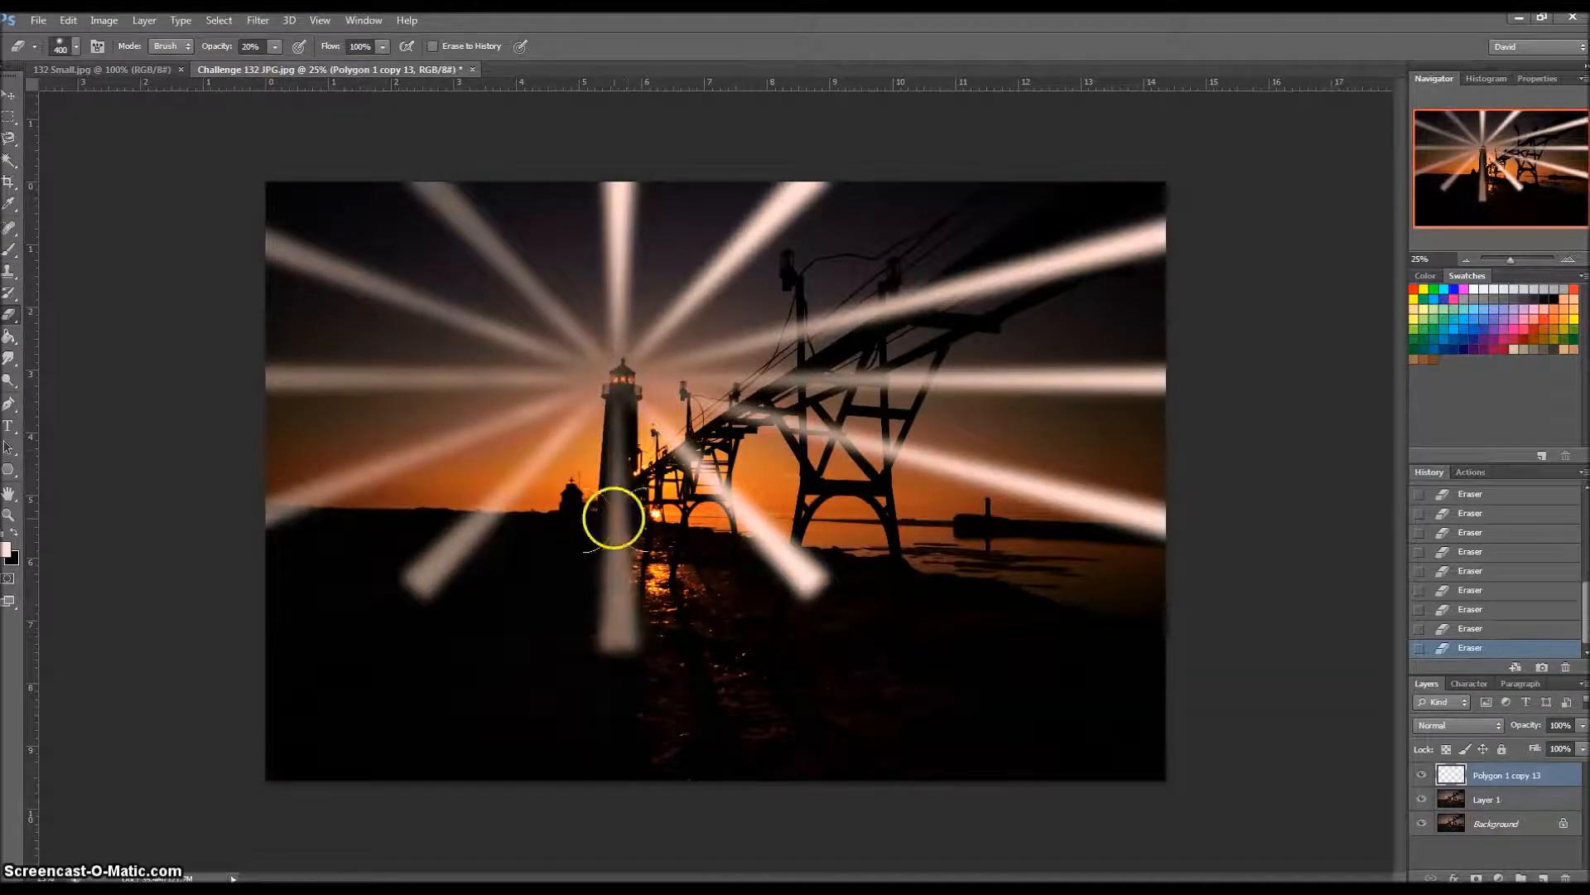
- Set the Eraser opacity to 100% and erase the vertical beam running down over the lighthouse tower
left_click_drag(262, 48, 178, 41)
type("100")
mouse_move(619, 420)
left_mouse_down()
mouse_move(616, 650)
mouse_move(631, 655)
left_mouse_up()
- Set the Eraser opacity back to 20% and fade the steep lower-right beam where it crosses the pier and shore
left_click_drag(263, 48, 189, 40)
type("20")
left_click_drag(613, 401, 867, 615)
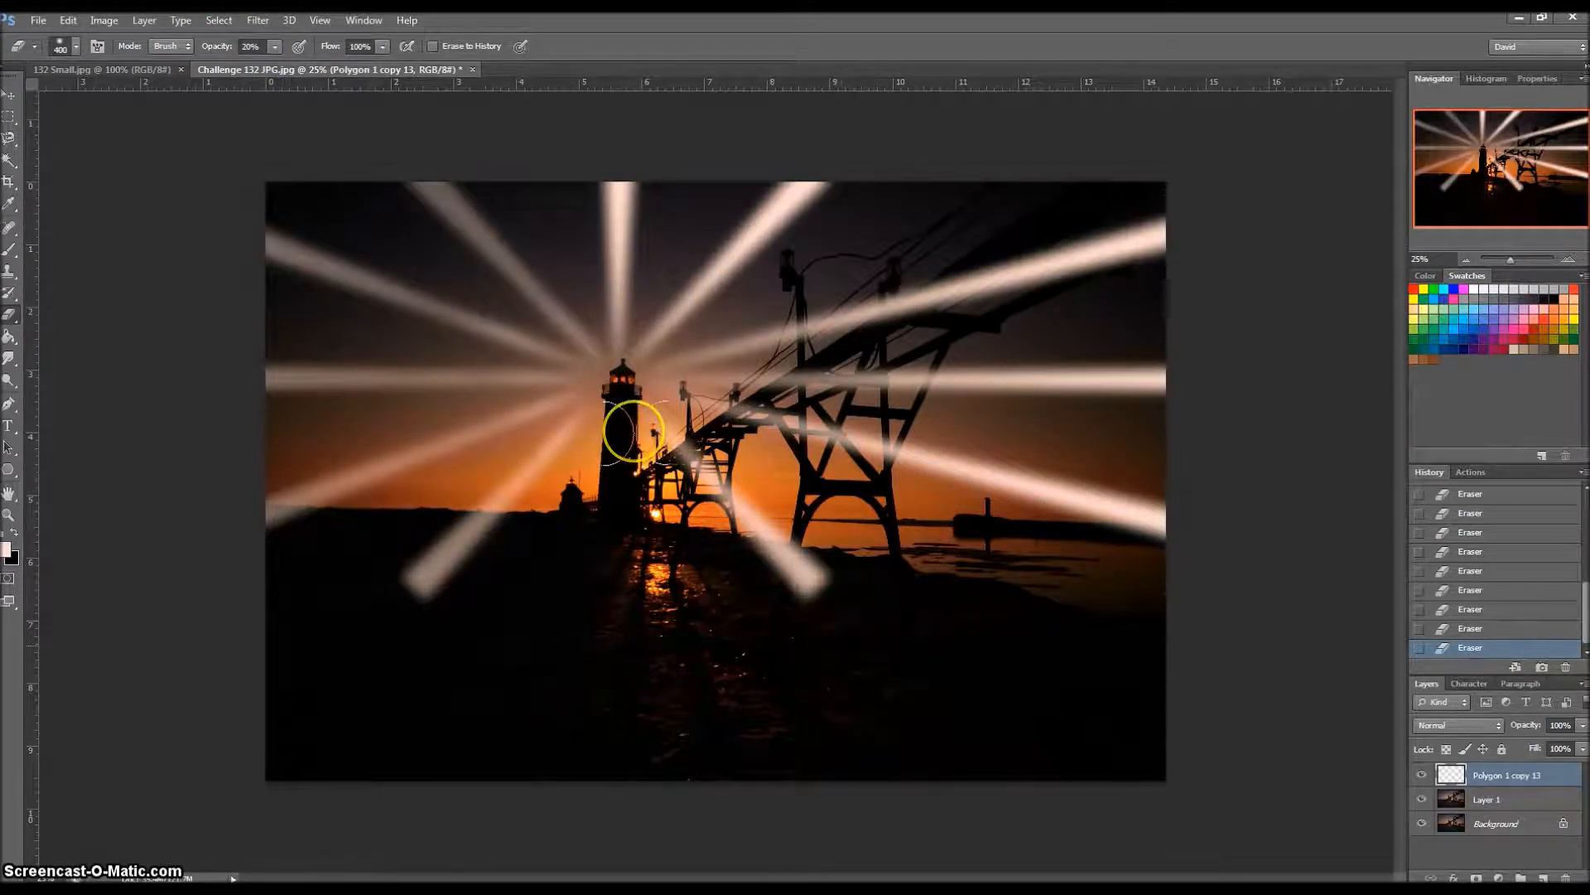
left_click_drag(660, 447, 842, 585)
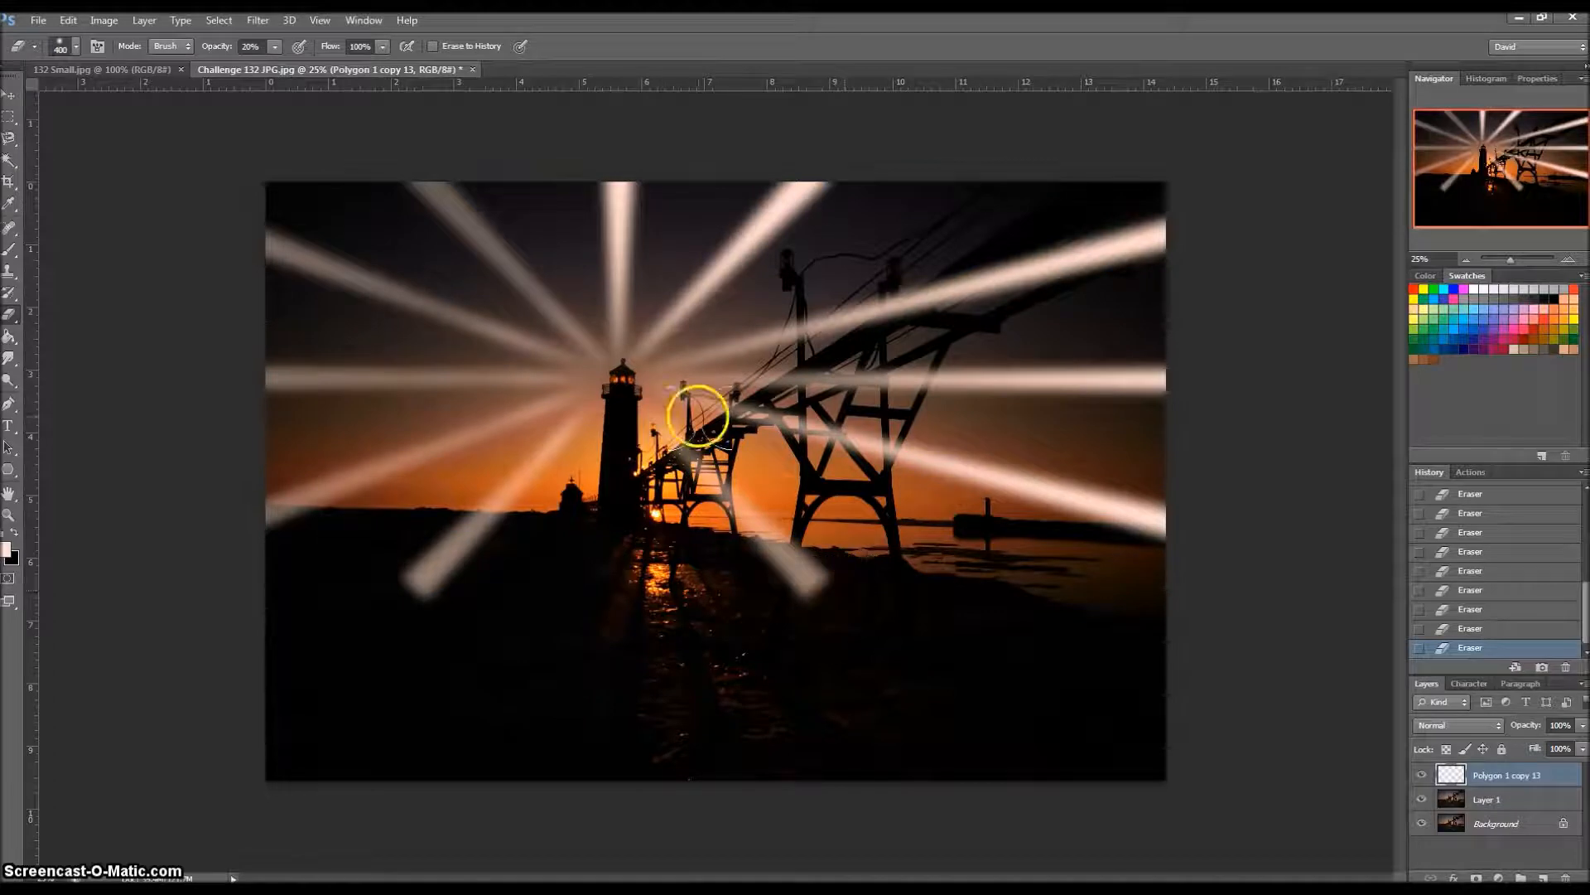
left_click_drag(700, 503, 721, 502)
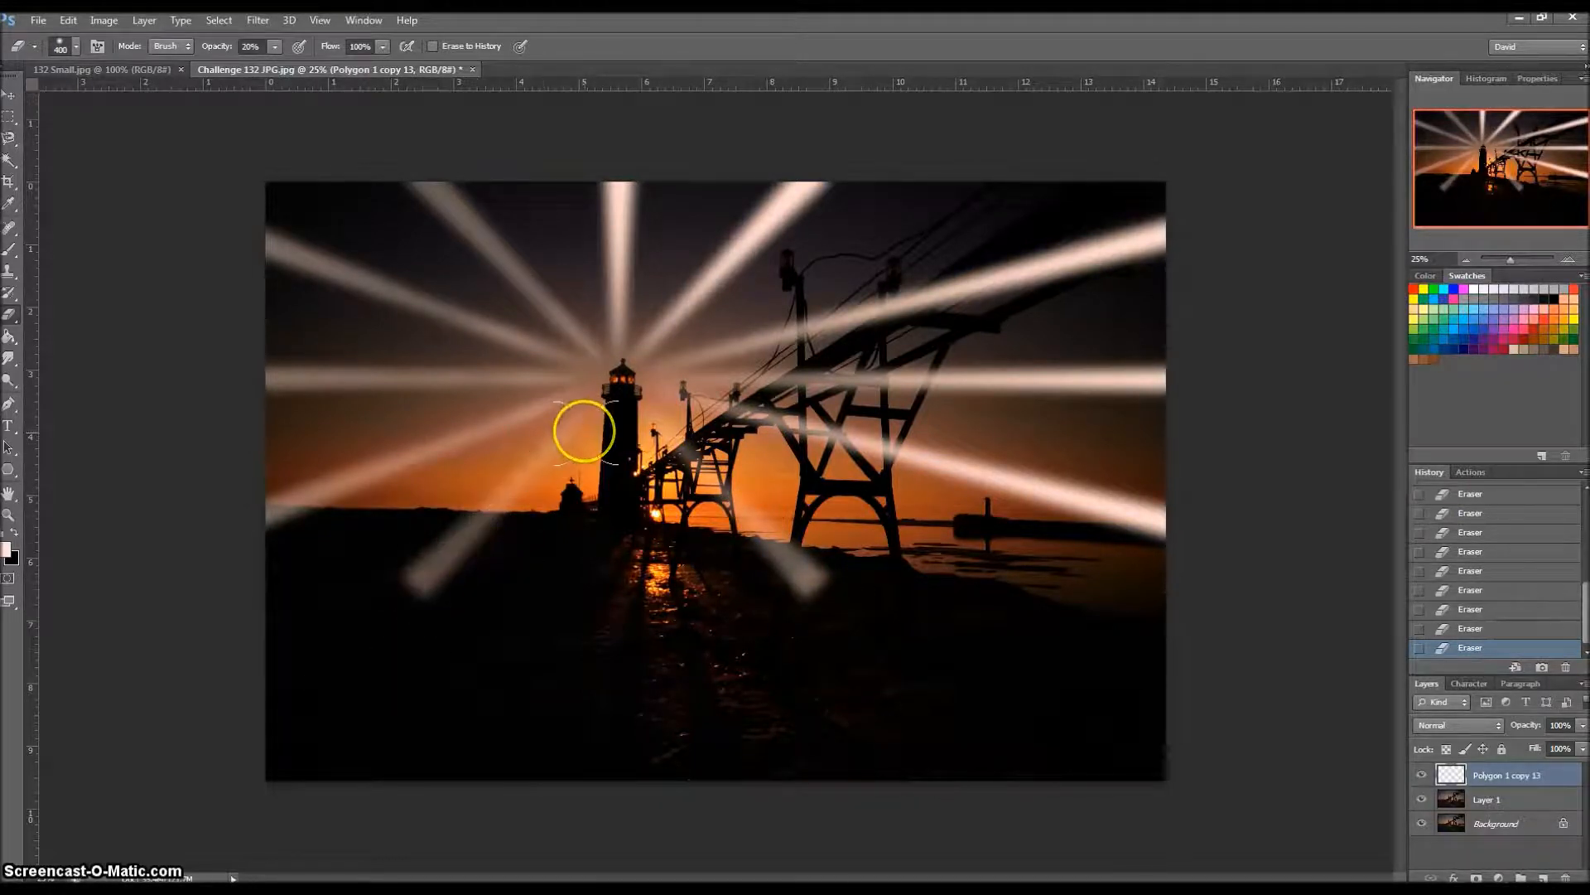
- Fade the steep lower-left beam beside the tower and the lower-right beam above the horizon with 20% Eraser strokes
left_click_drag(585, 434, 568, 444)
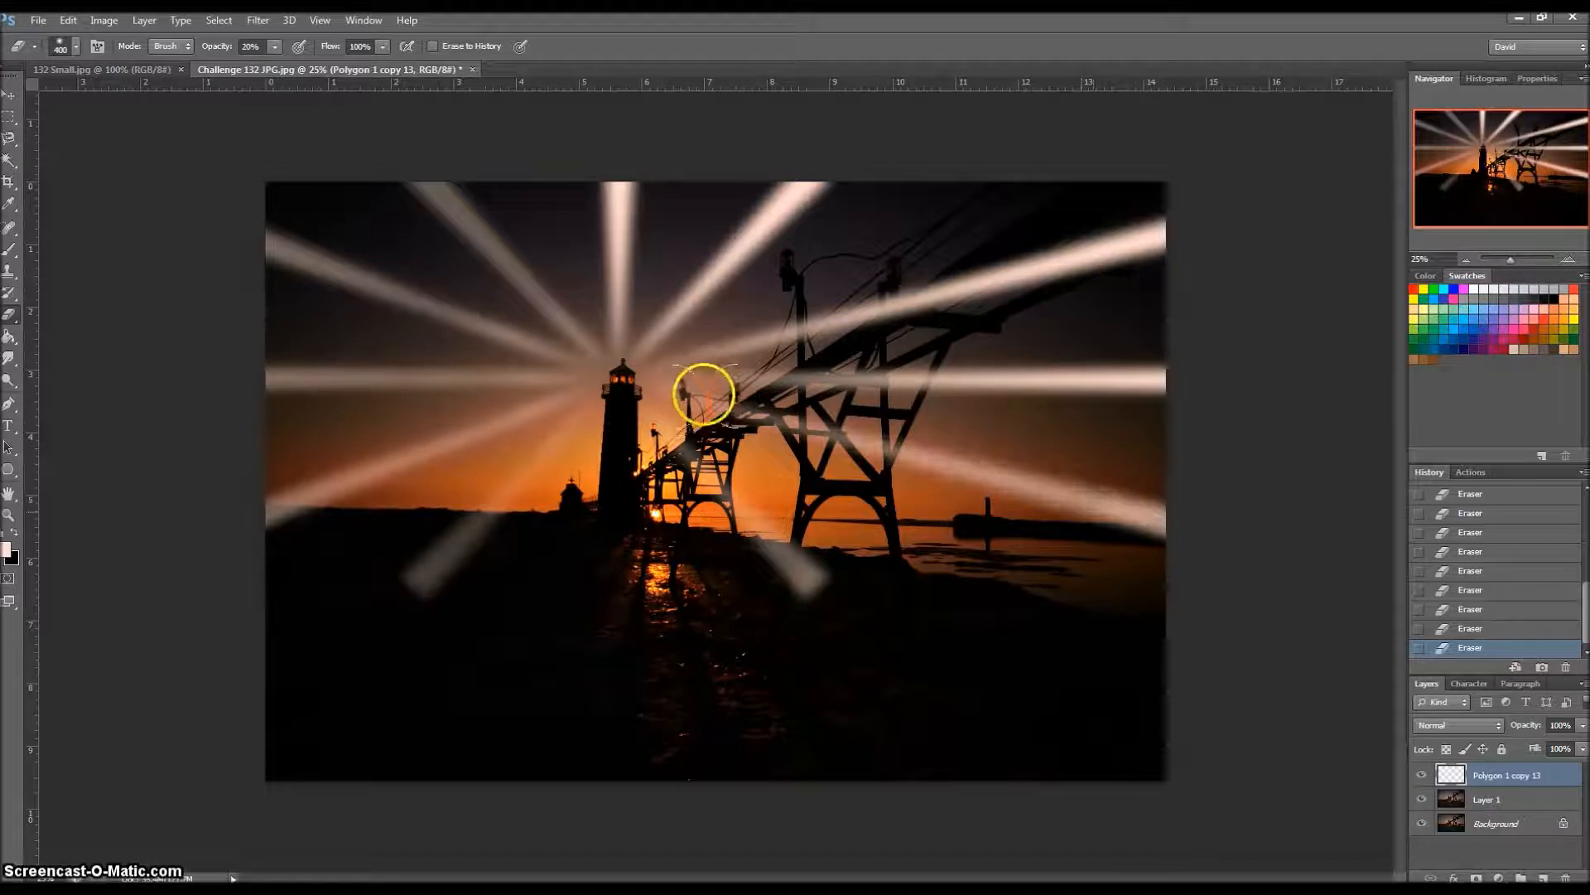
mouse_move(1051, 512)
left_mouse_down()
mouse_move(1207, 535)
mouse_move(995, 474)
left_mouse_up()
mouse_move(1229, 540)
left_mouse_down()
mouse_move(1191, 529)
mouse_move(1262, 549)
mouse_move(1196, 515)
mouse_move(1134, 513)
mouse_move(1256, 546)
mouse_move(1136, 494)
mouse_move(1082, 492)
left_mouse_up()
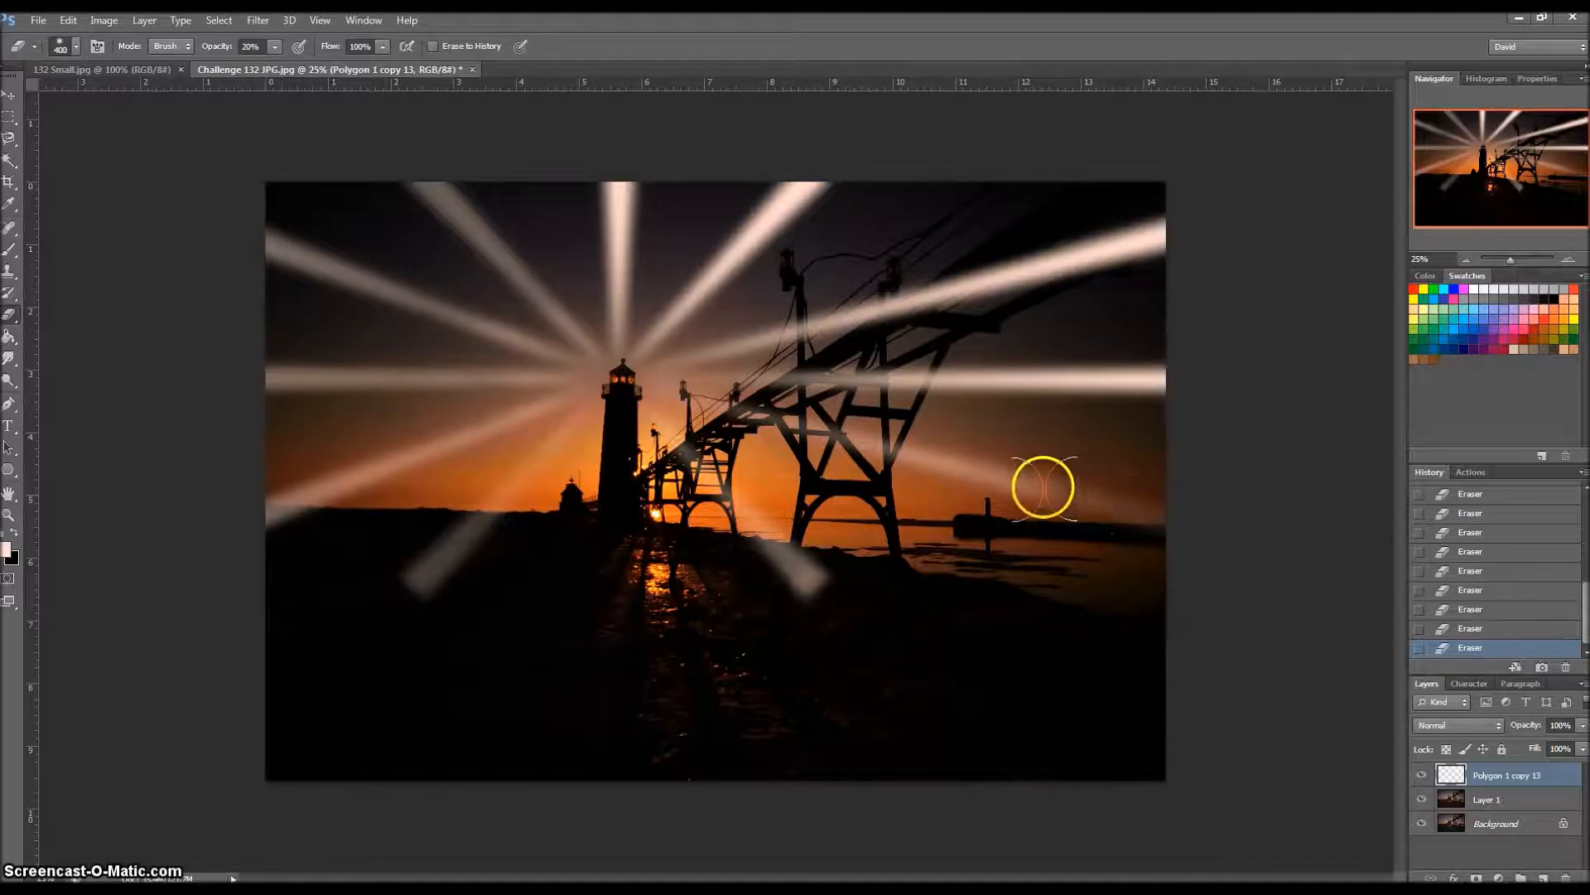
mouse_move(1199, 376)
left_mouse_down()
mouse_move(1182, 400)
mouse_move(1015, 415)
mouse_move(974, 372)
mouse_move(1111, 384)
mouse_move(1044, 394)
mouse_move(1019, 501)
mouse_move(1113, 476)
left_mouse_up()
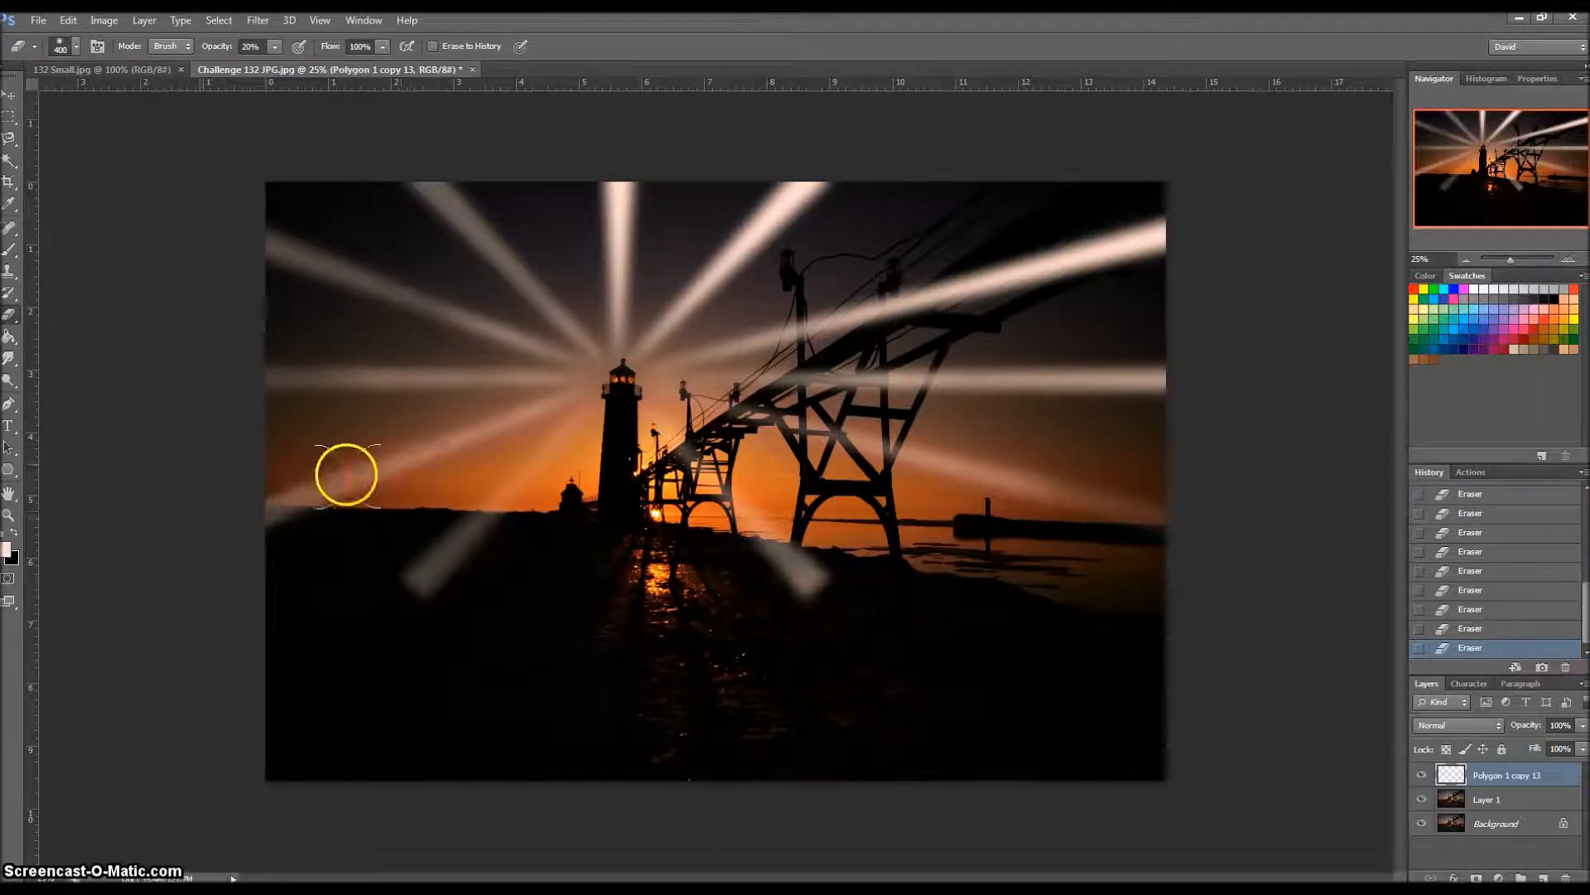
- Check the example image 132 Small.jpg and fade the outer ends of the remaining beams with 20% Eraser strokes
left_click(81, 69)
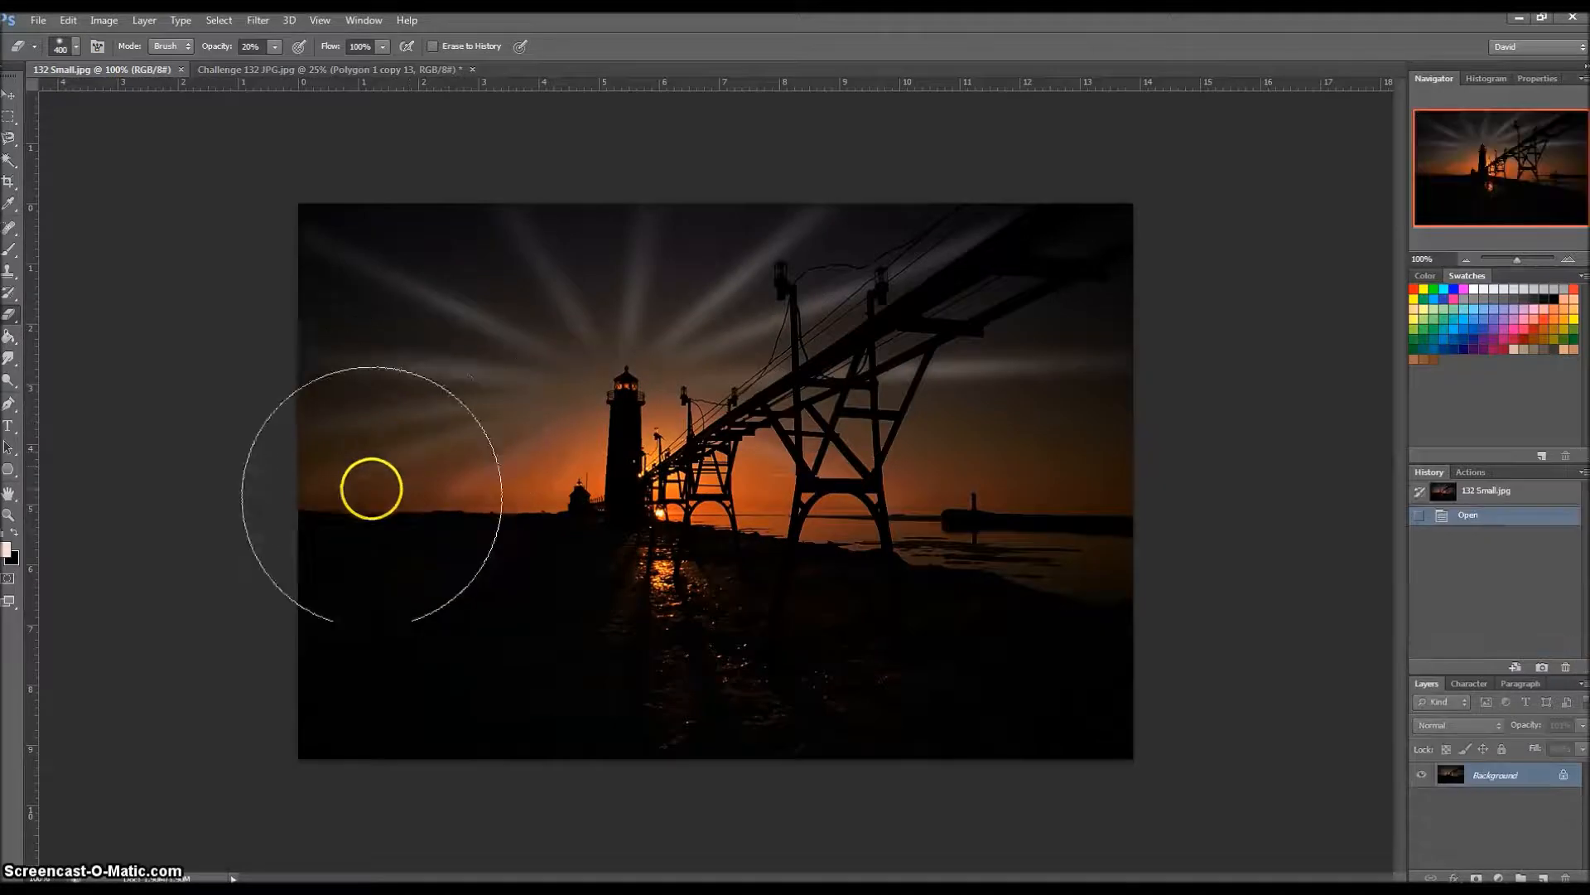
left_click(262, 70)
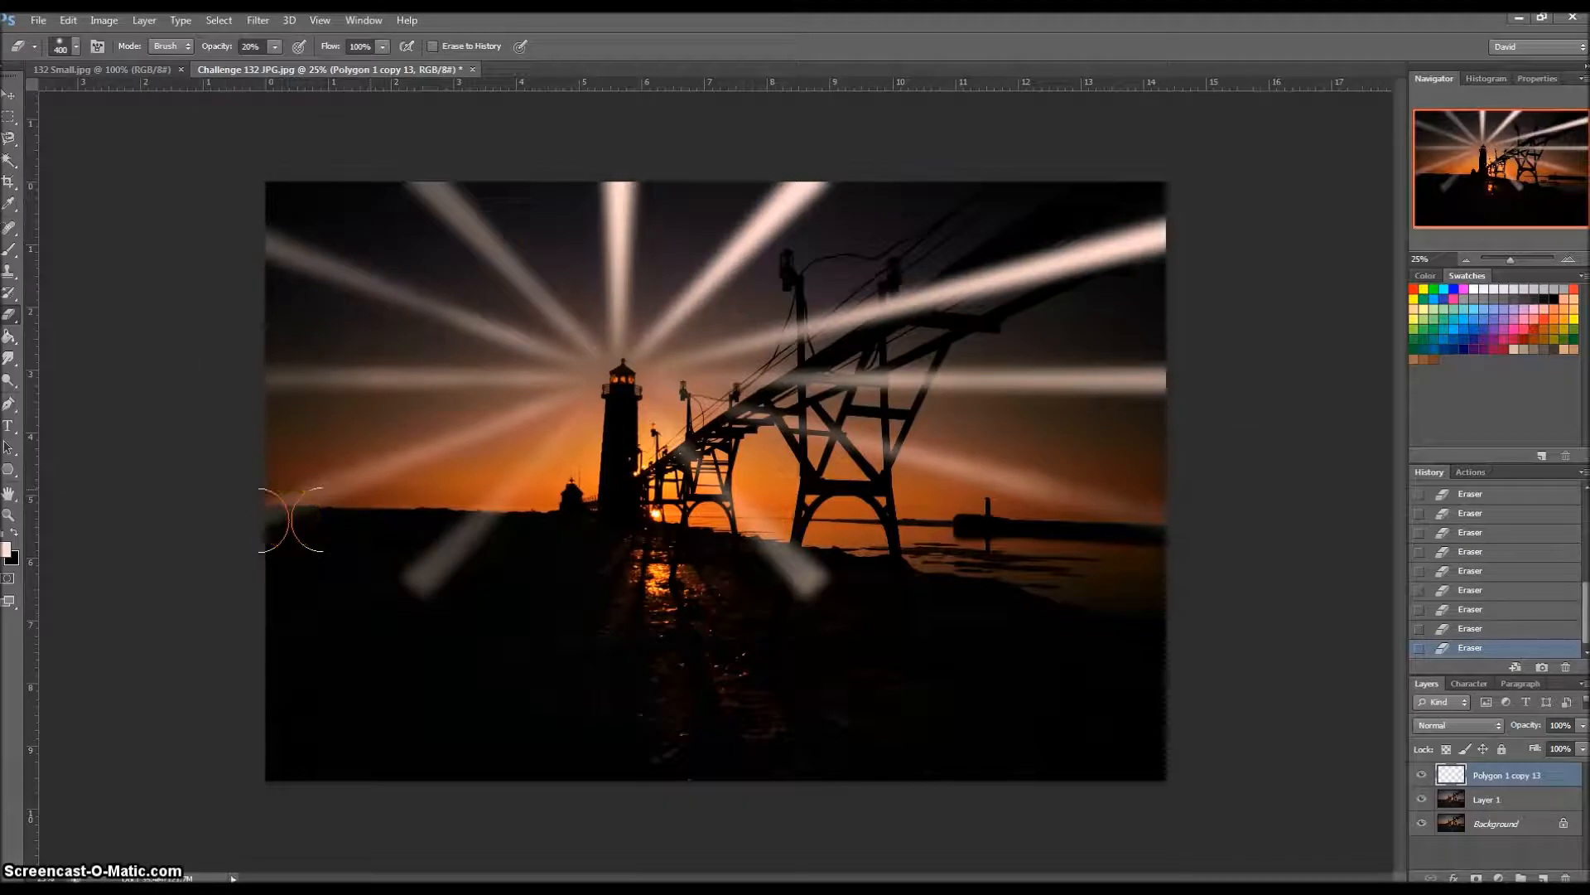
mouse_move(245, 515)
left_mouse_down()
mouse_move(337, 495)
mouse_move(210, 513)
mouse_move(347, 483)
mouse_move(273, 519)
mouse_move(424, 433)
mouse_move(298, 490)
mouse_move(341, 497)
left_mouse_up()
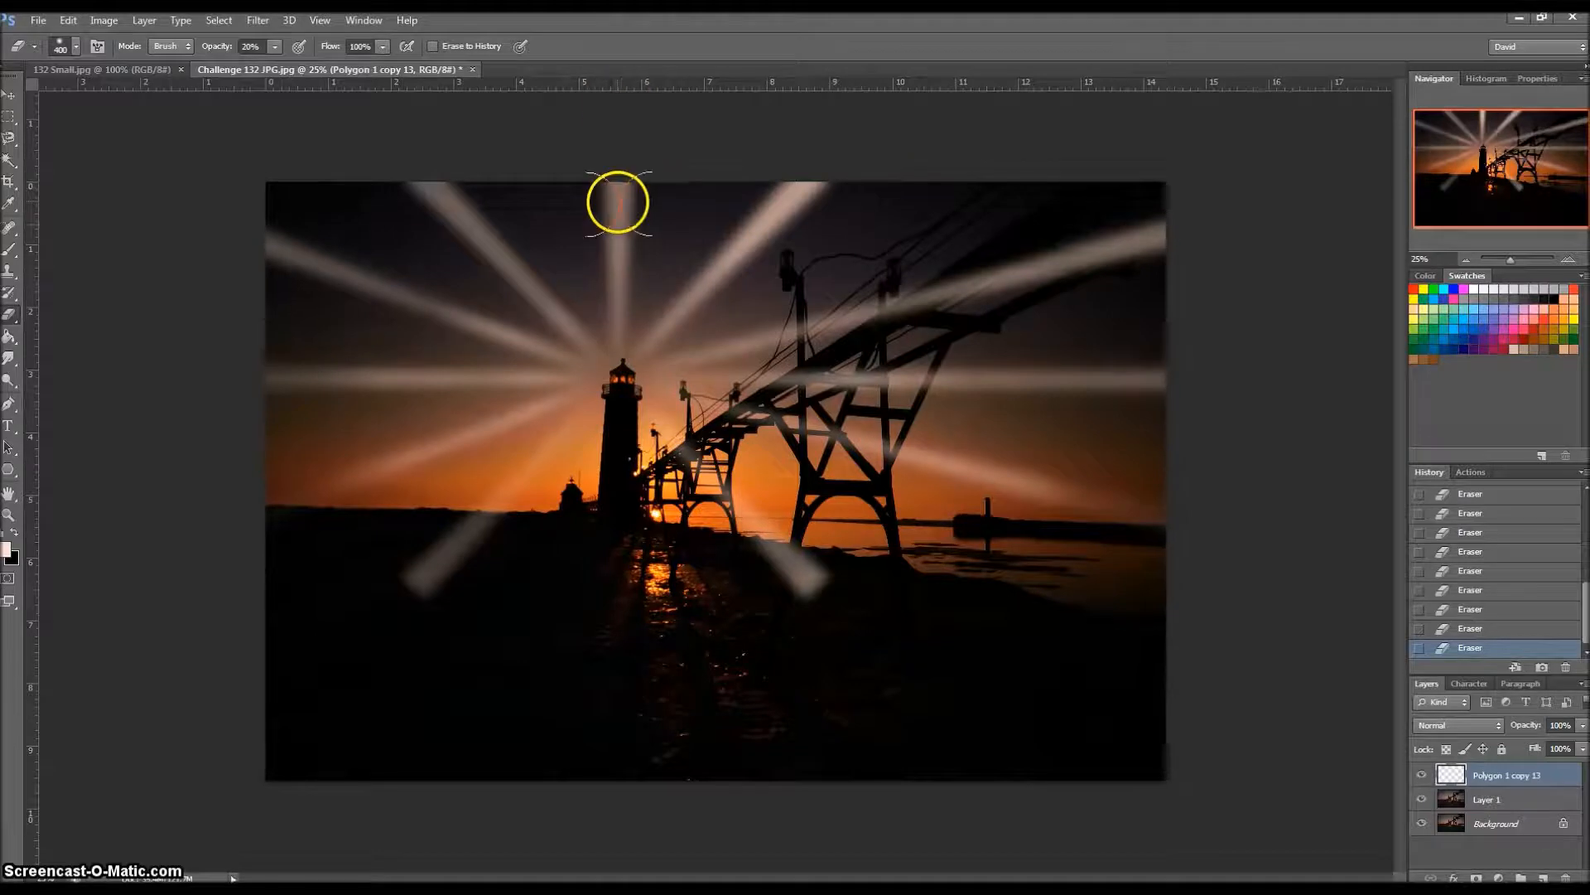
left_click_drag(979, 277, 1165, 231)
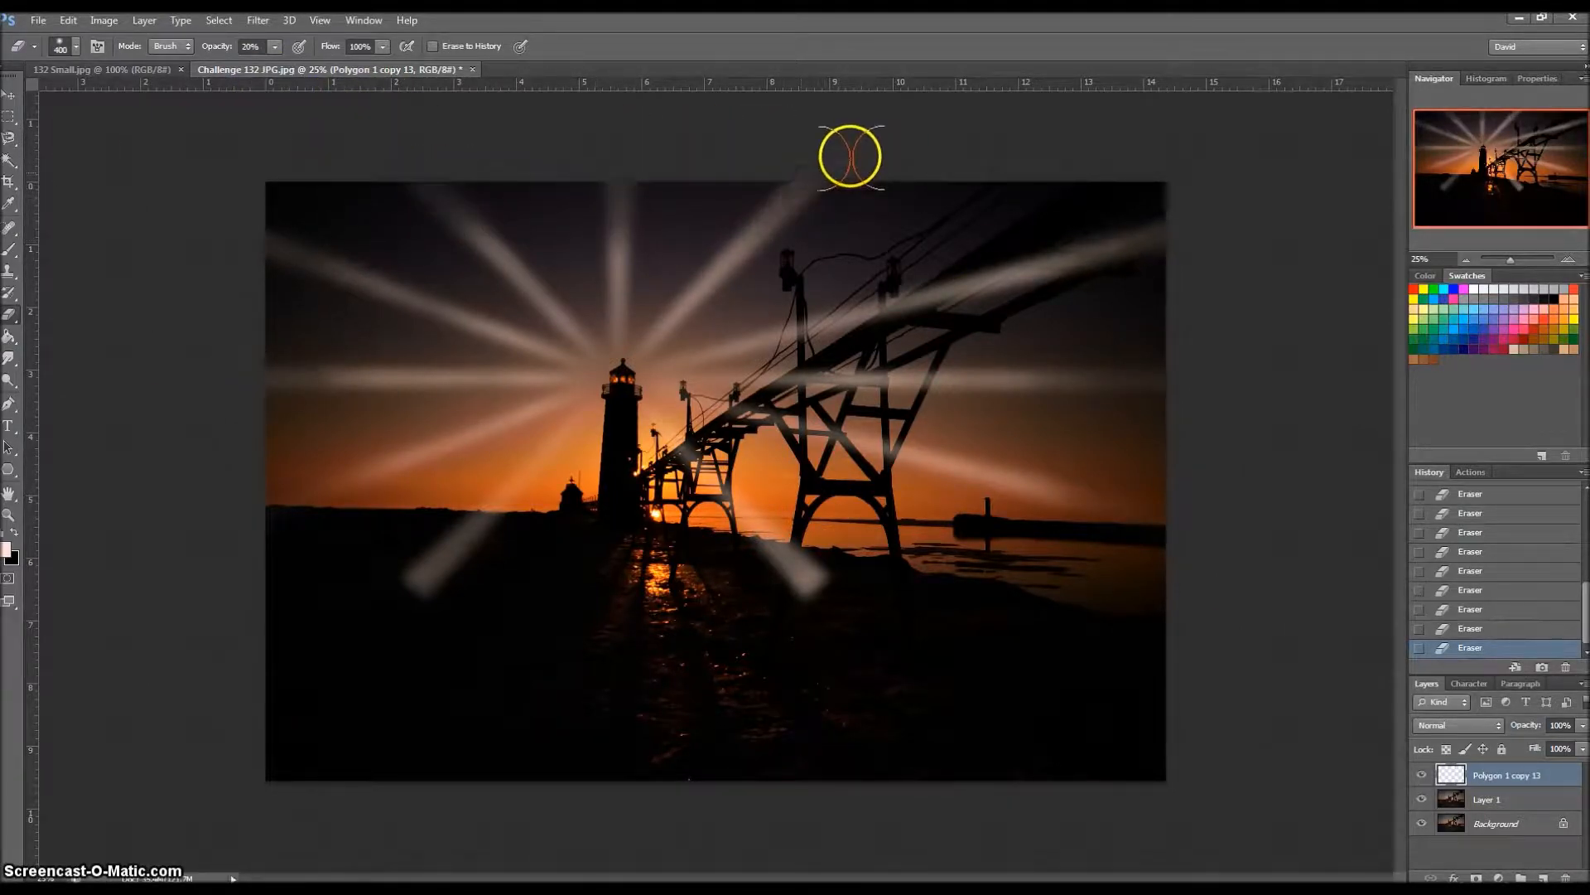
- Try moving the merged beams layer below Layer 1, and return it to the top of the layer stack
left_click(8, 96)
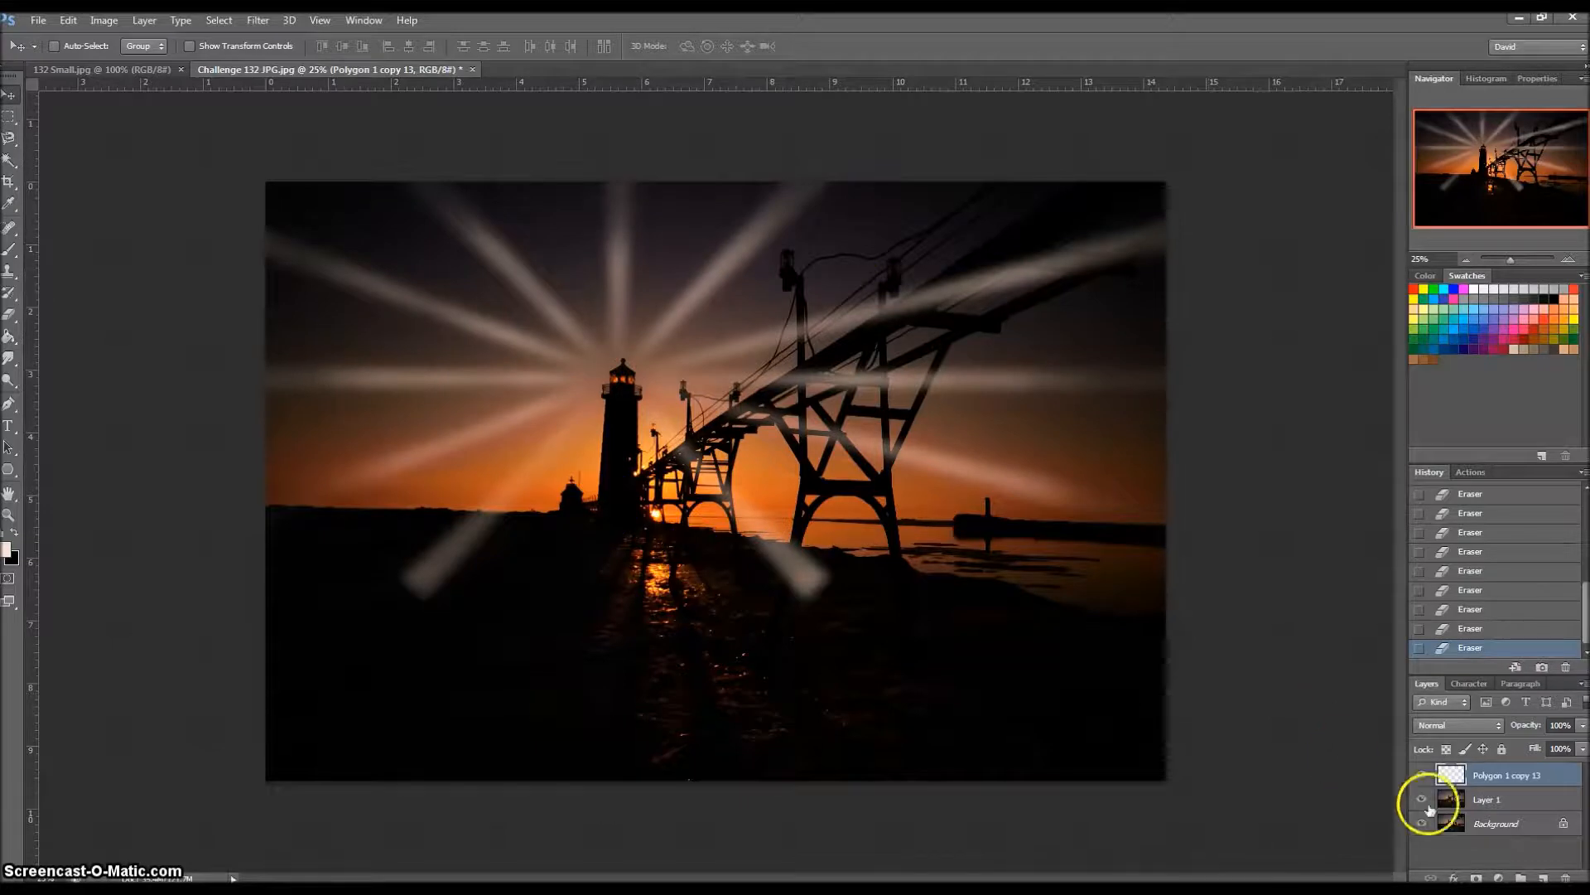
left_click_drag(1485, 777, 1489, 807)
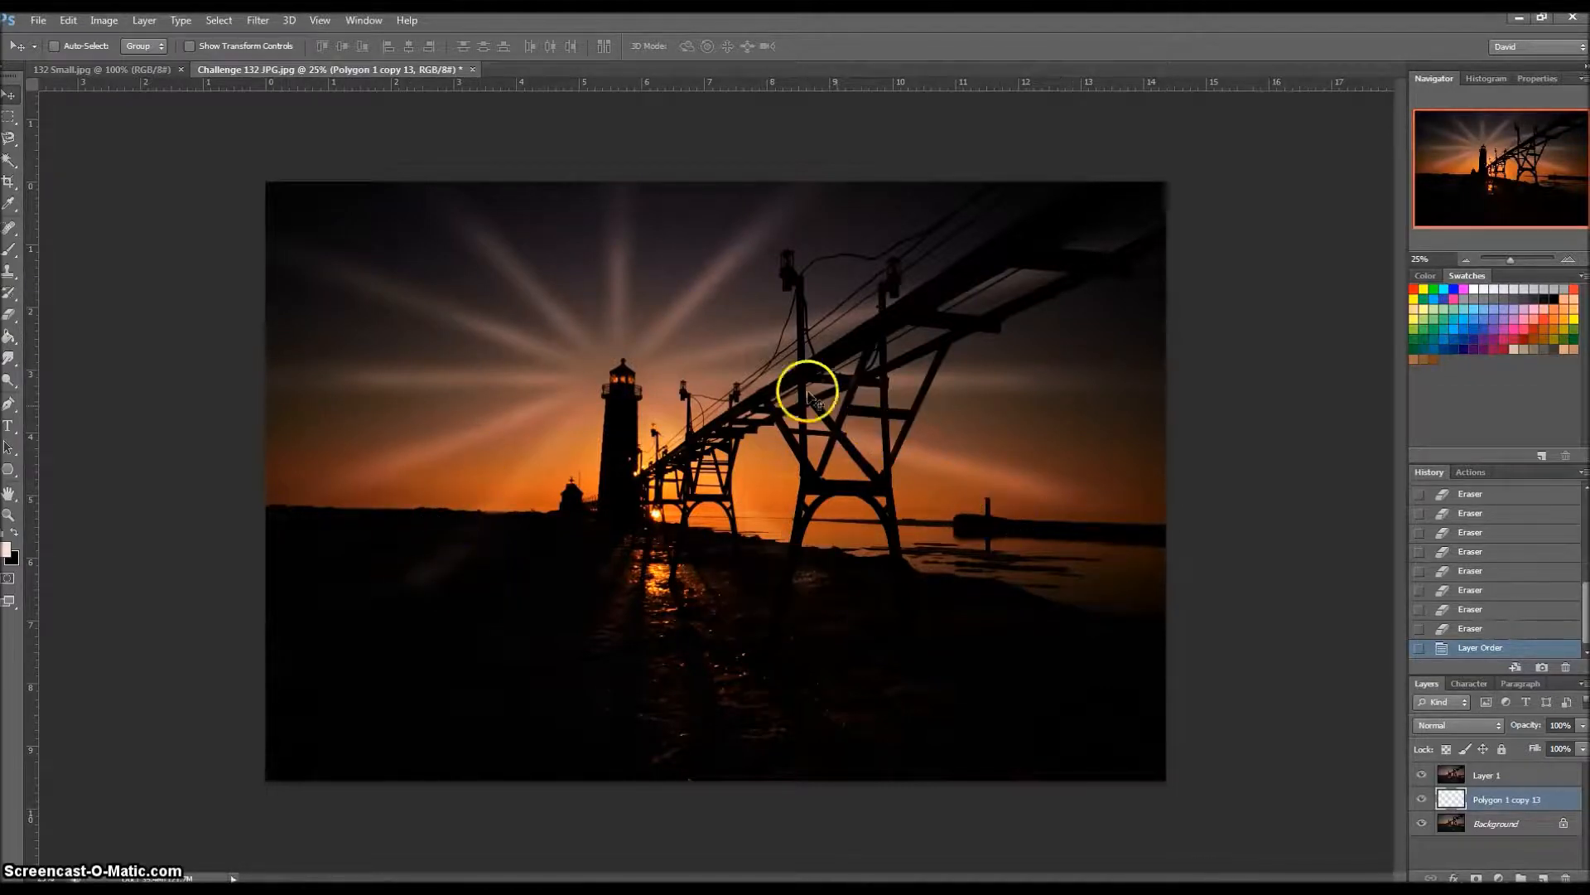
left_click_drag(1514, 803, 1514, 767)
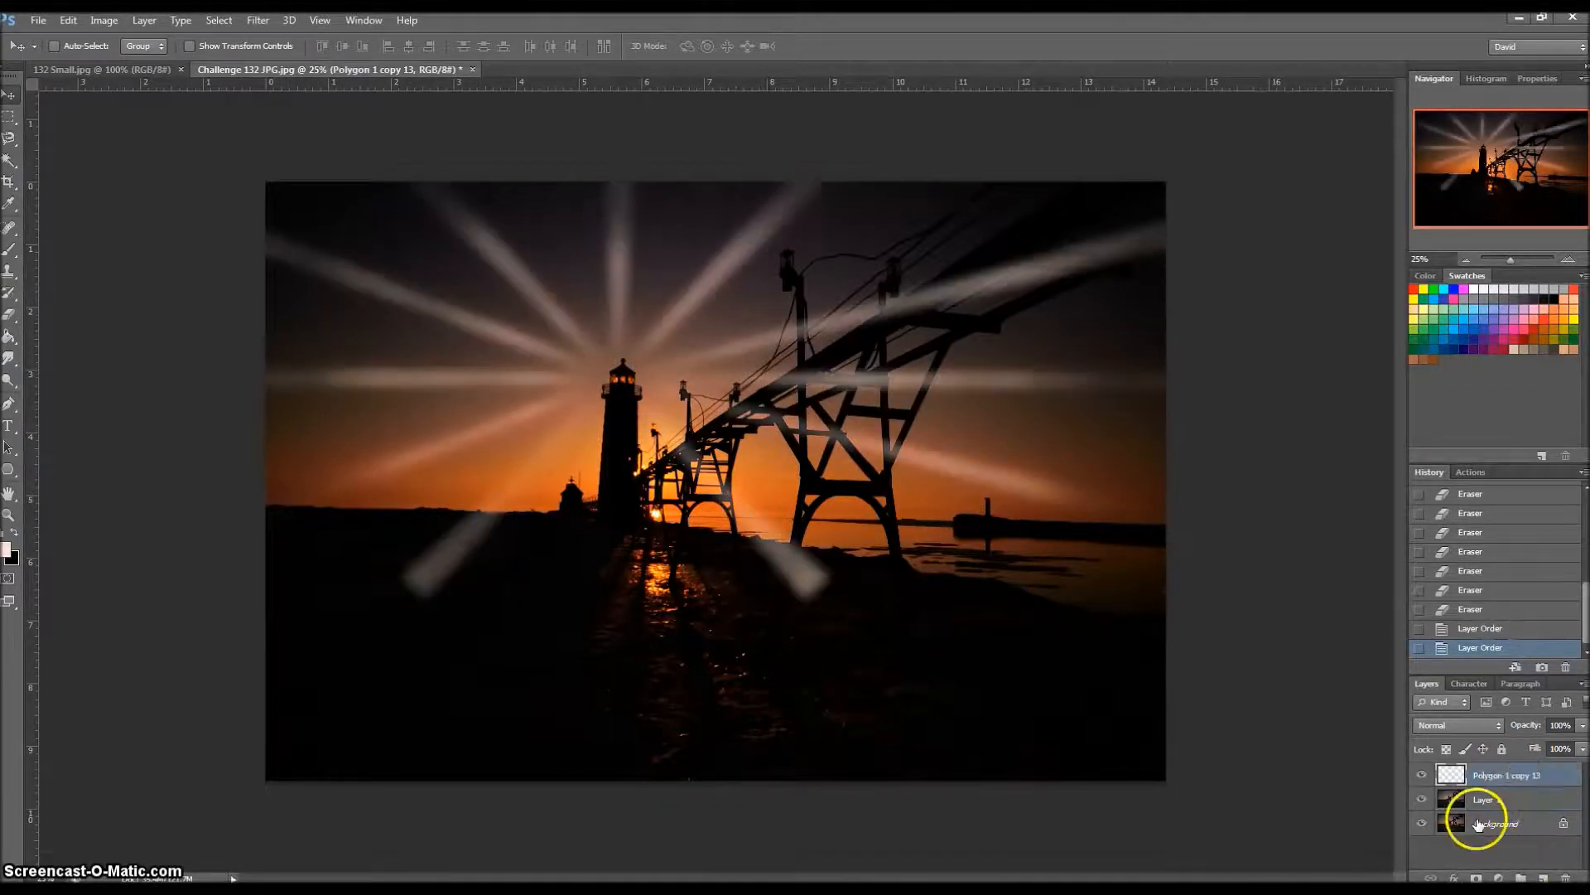
- Select the dark pier, lighthouse and shore silhouettes on Layer 1 with the Magic Wand
left_click(1499, 800)
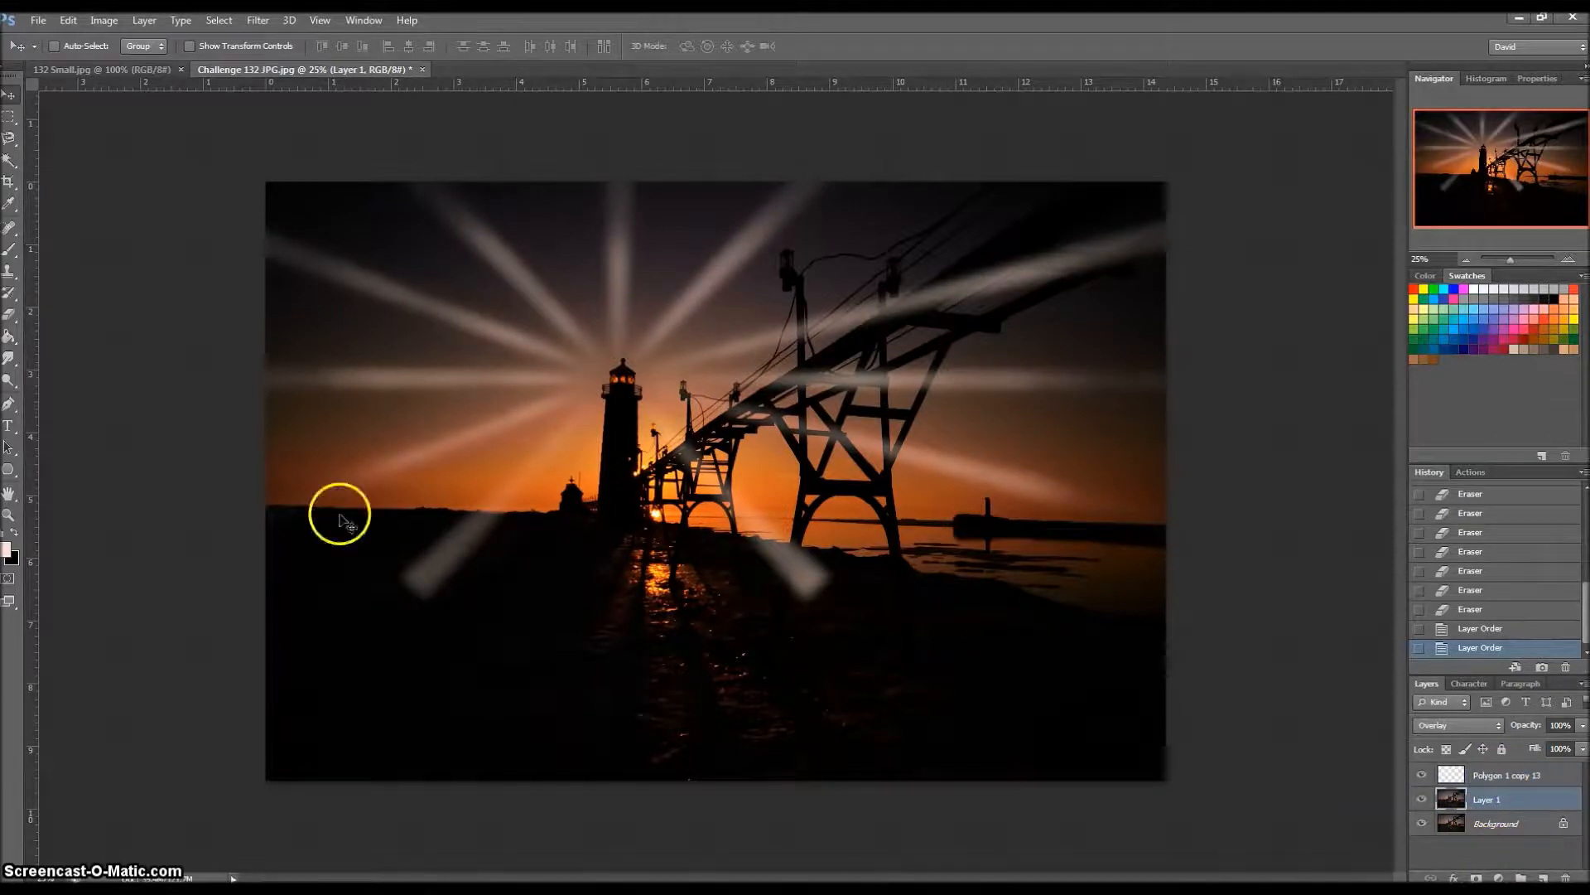
left_click(10, 160)
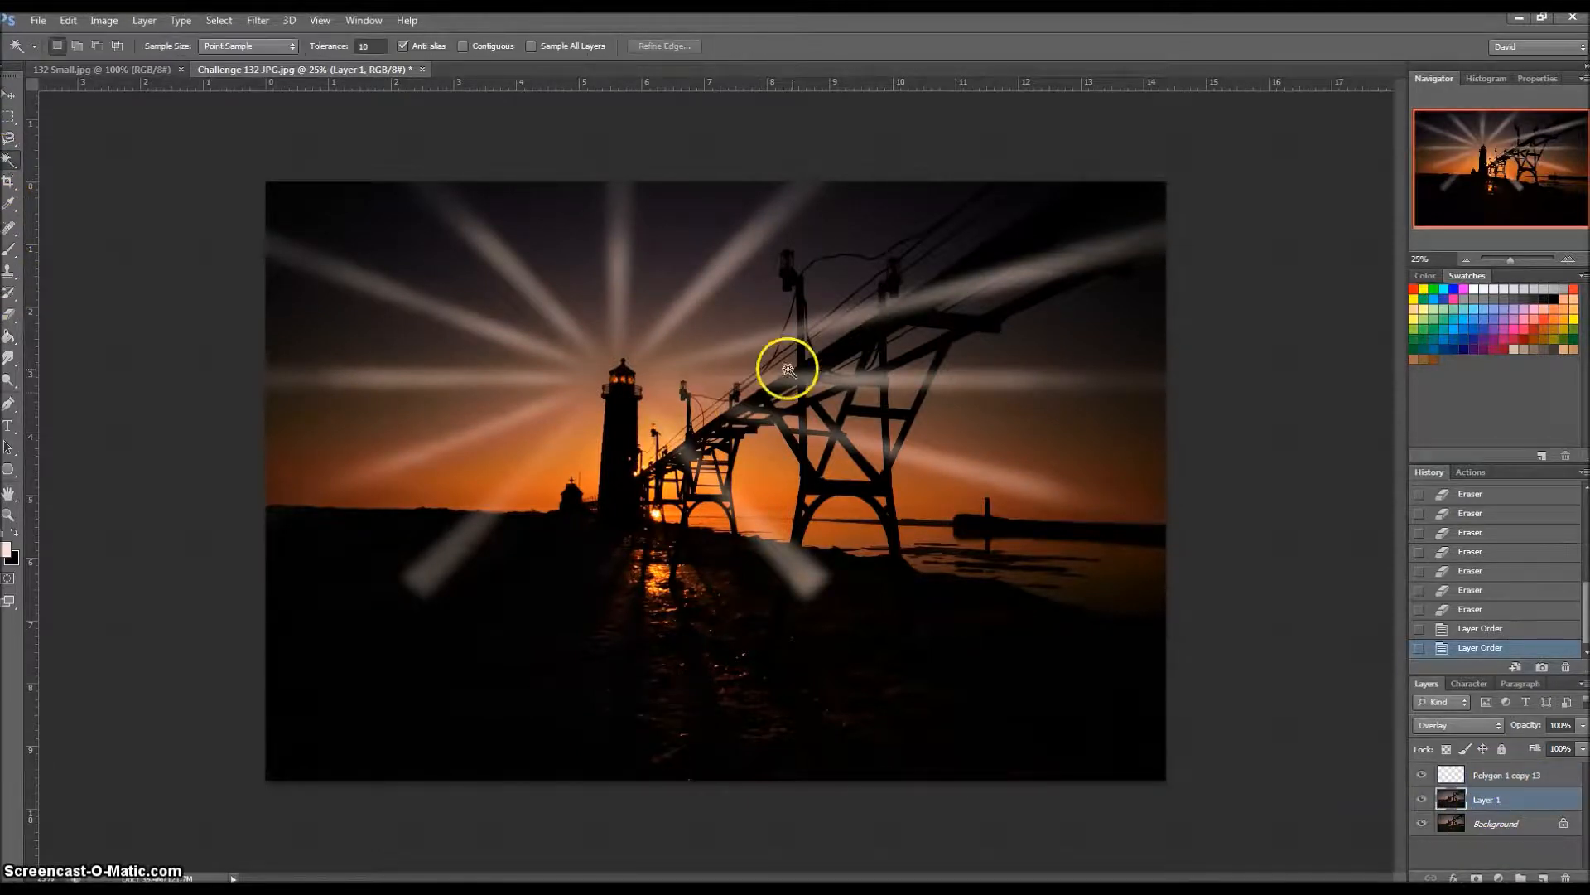
left_click(831, 354)
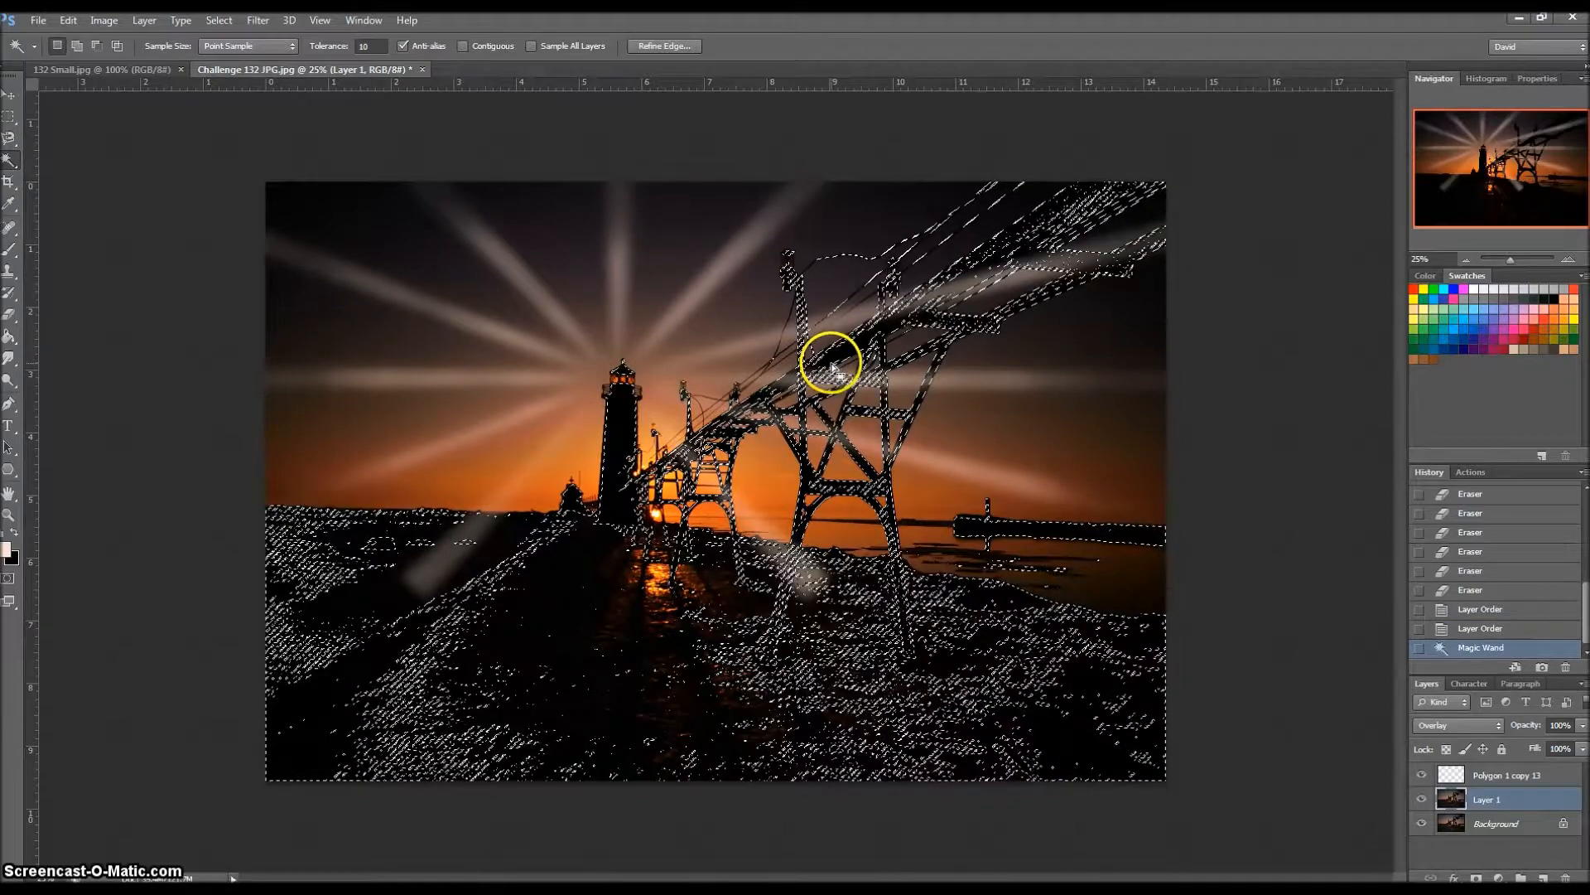
- Add two large elliptical areas to the selection around the beam ends that fall on the dark foreground
left_click(12, 117)
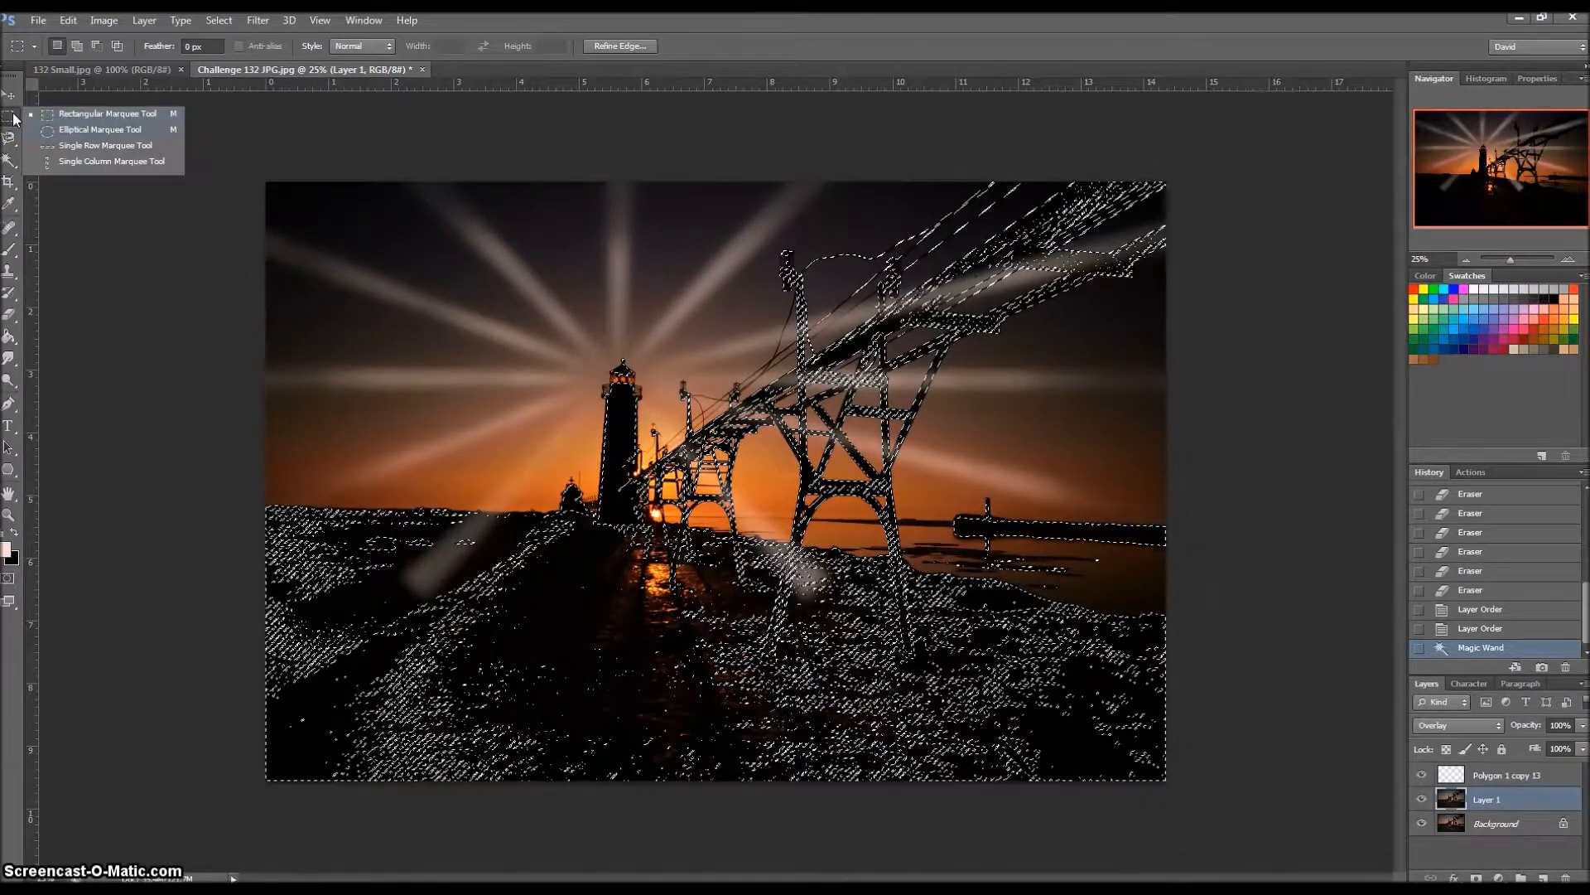
left_click(99, 129)
left_click(657, 767)
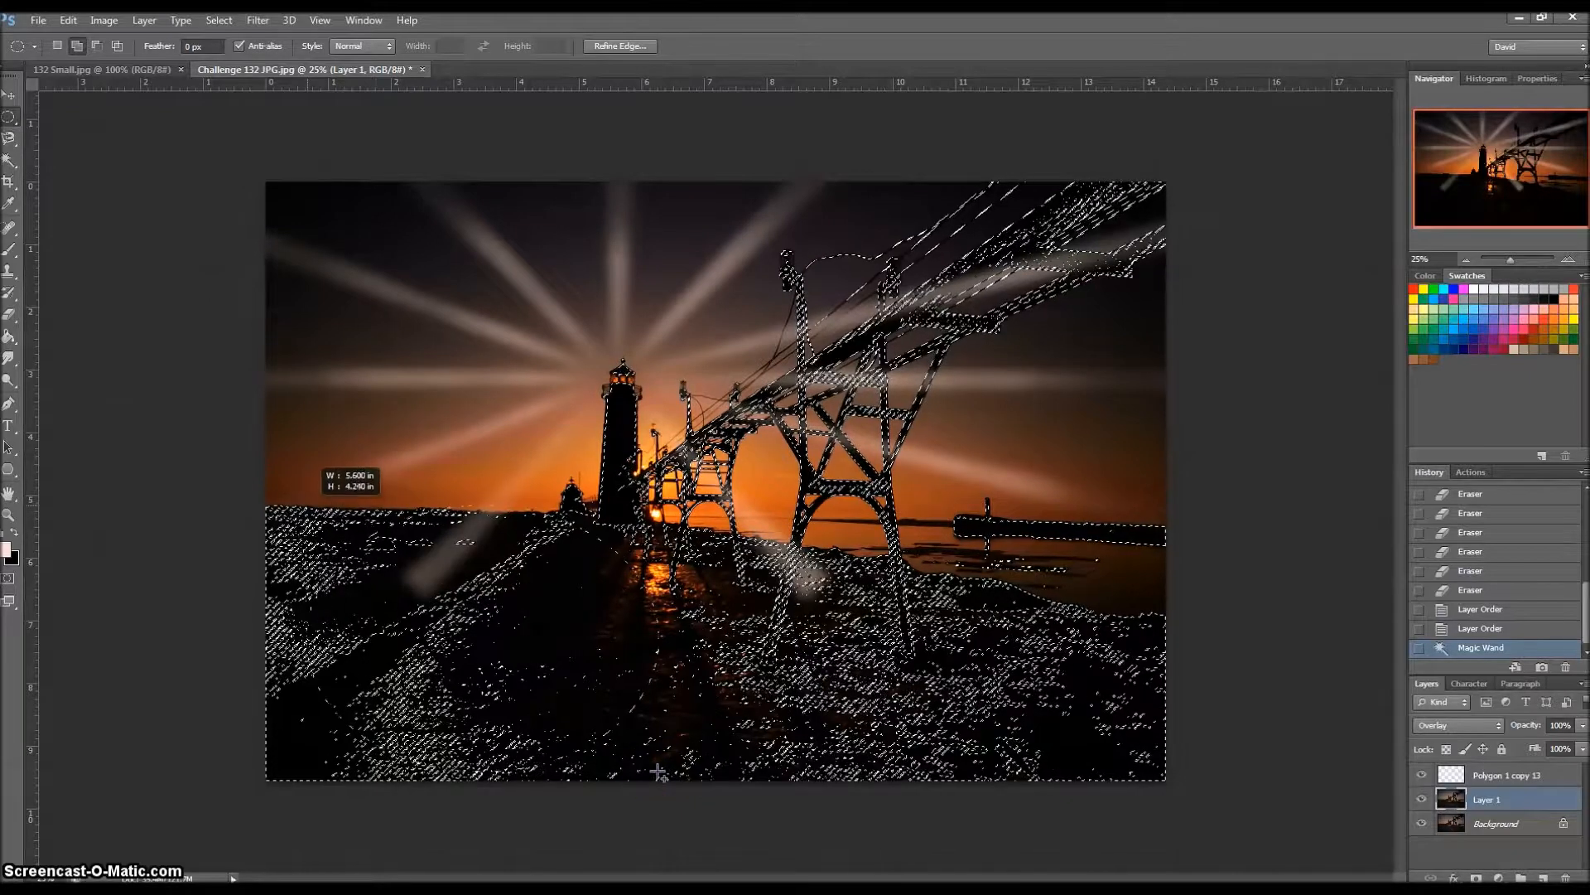
left_click_drag(658, 771, 308, 506)
left_click_drag(917, 751, 737, 558)
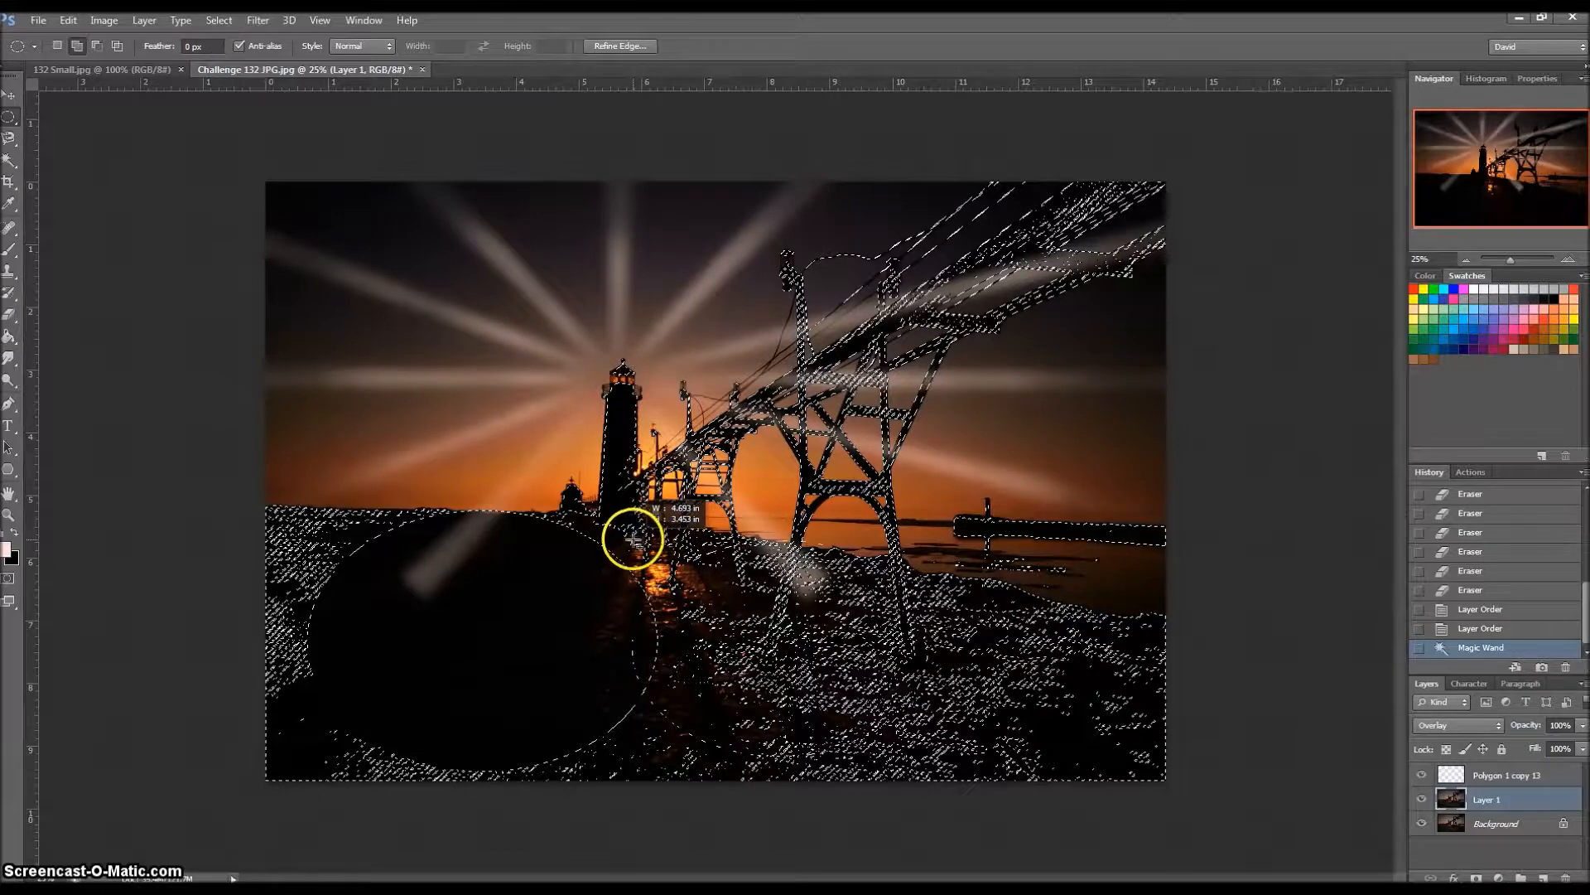
left_click_drag(692, 521, 828, 415)
- Delete the selected areas from the beams layer Polygon 1 copy 13 and deselect
left_click(1495, 774)
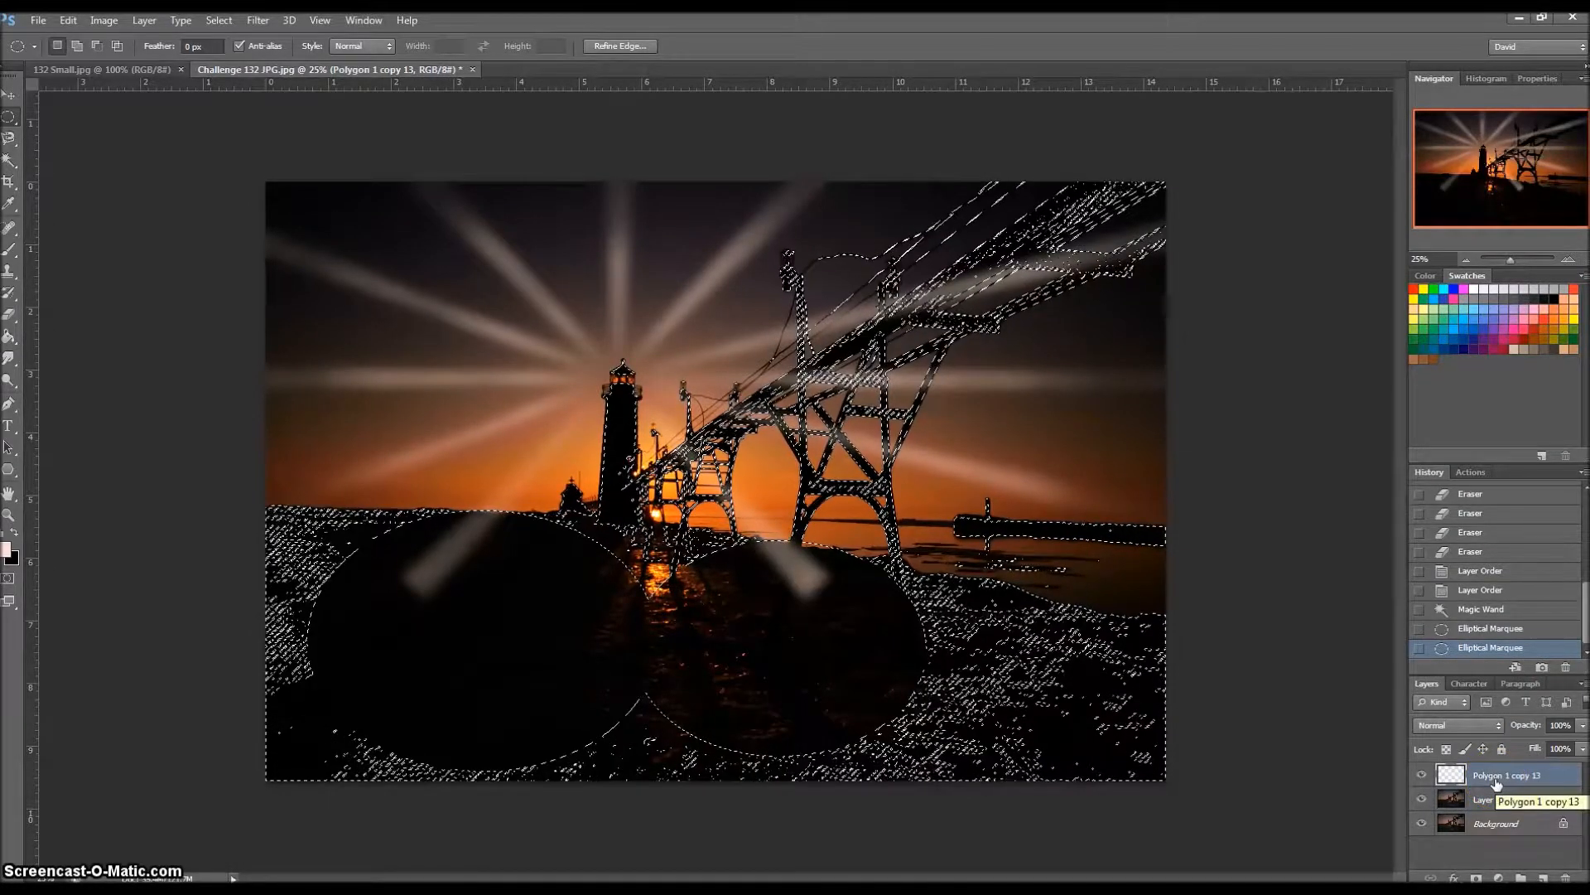
key("Delete")
right_click(824, 416)
left_click(867, 431)
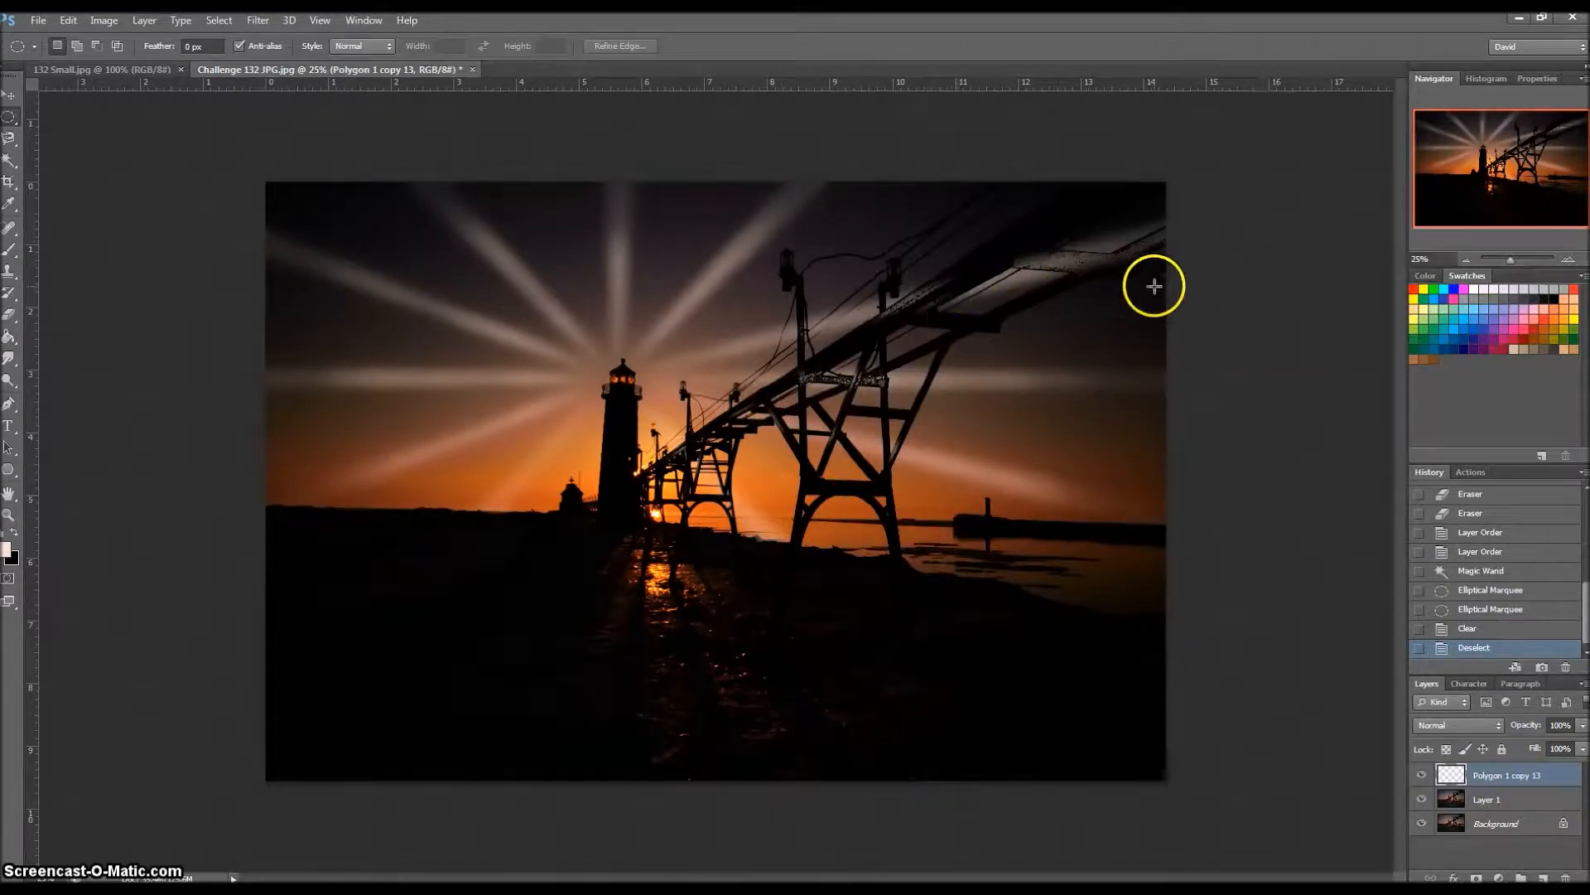
- Set the Eraser to 25 px at 50% opacity and erase the beam remnants left over the pier's dark framework
left_click(1506, 802)
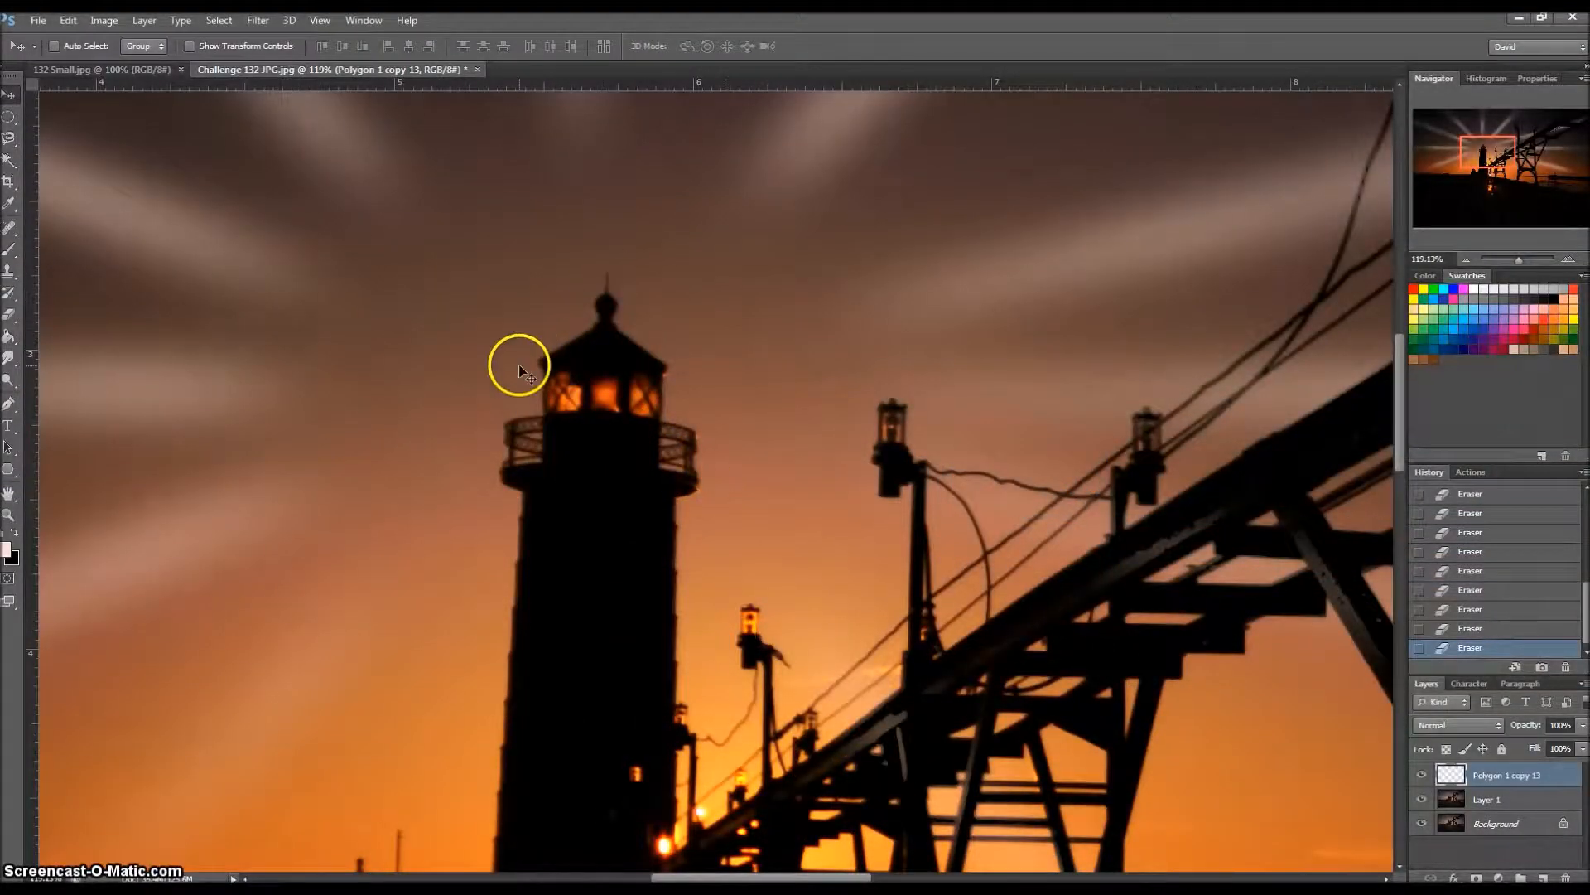
left_click(12, 318)
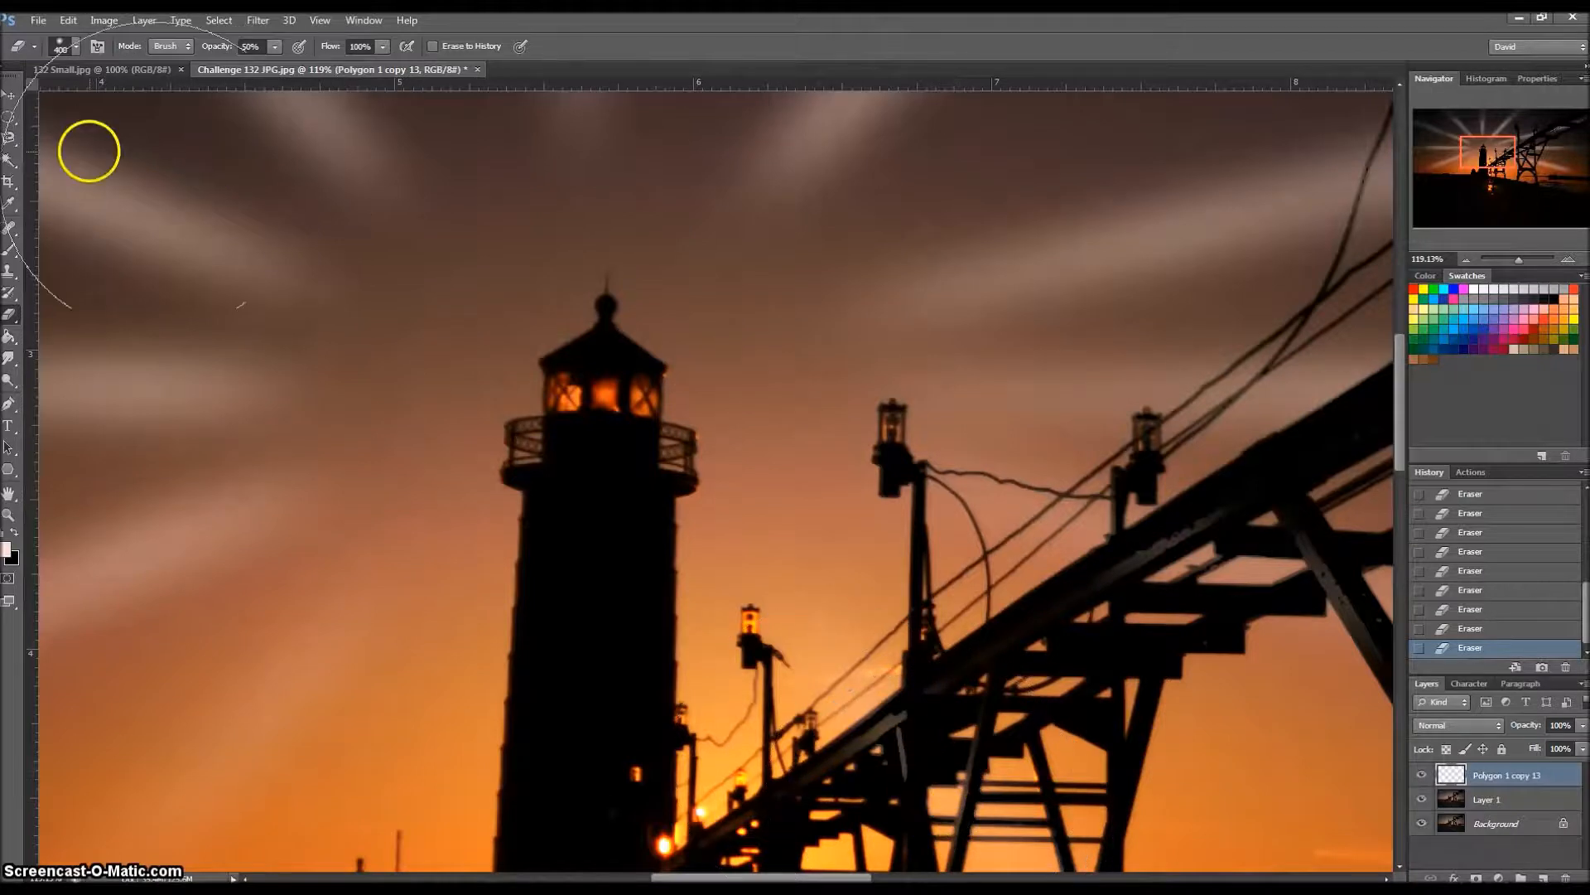
left_click(58, 46)
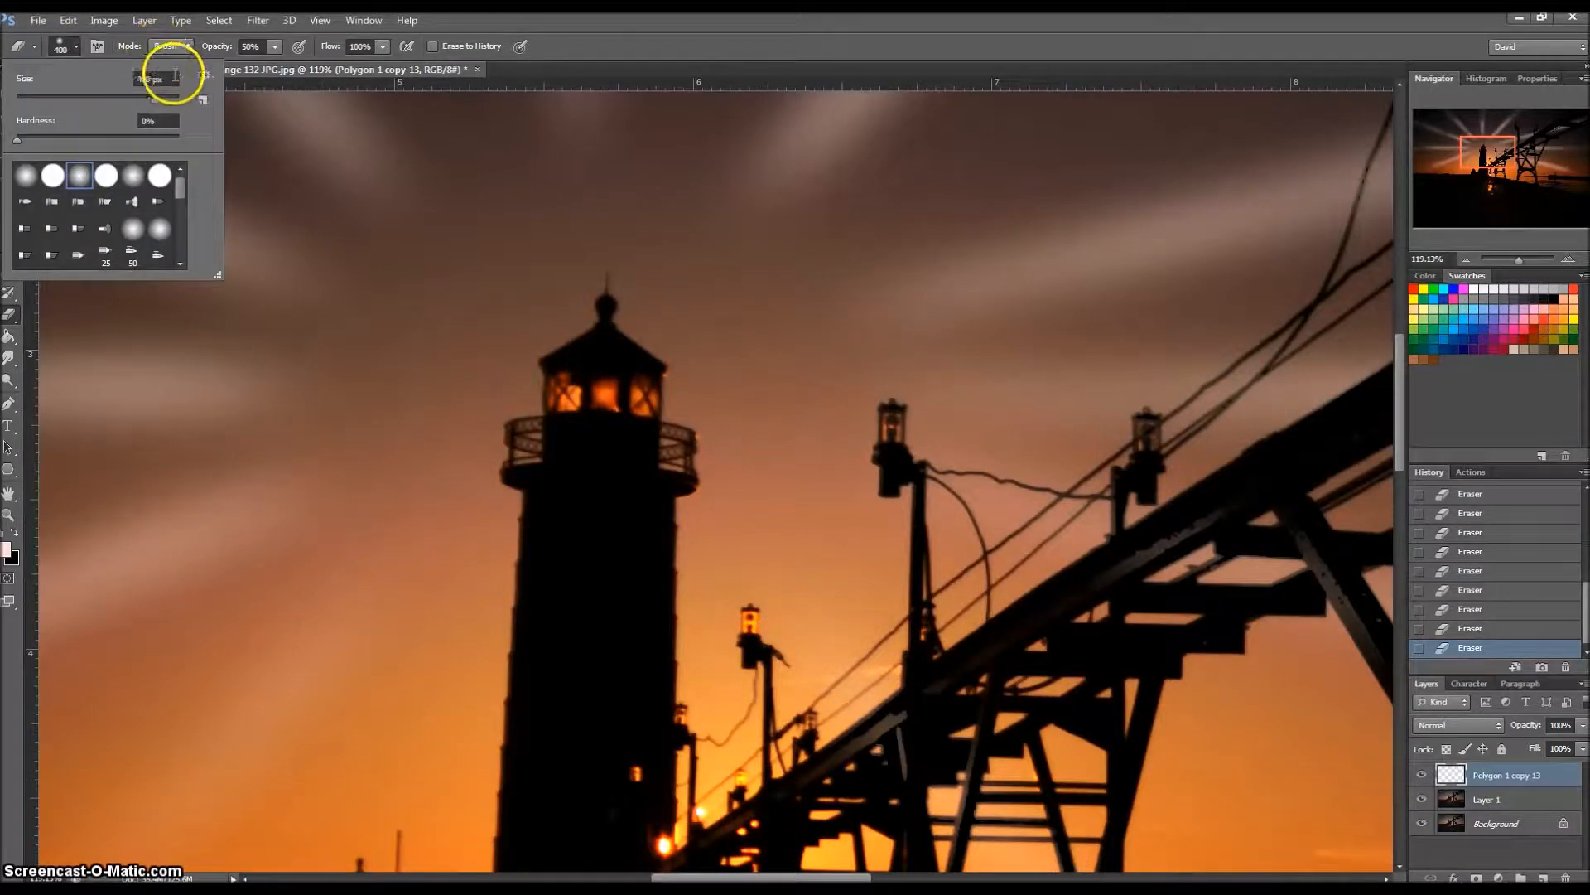
type("25")
key("Return")
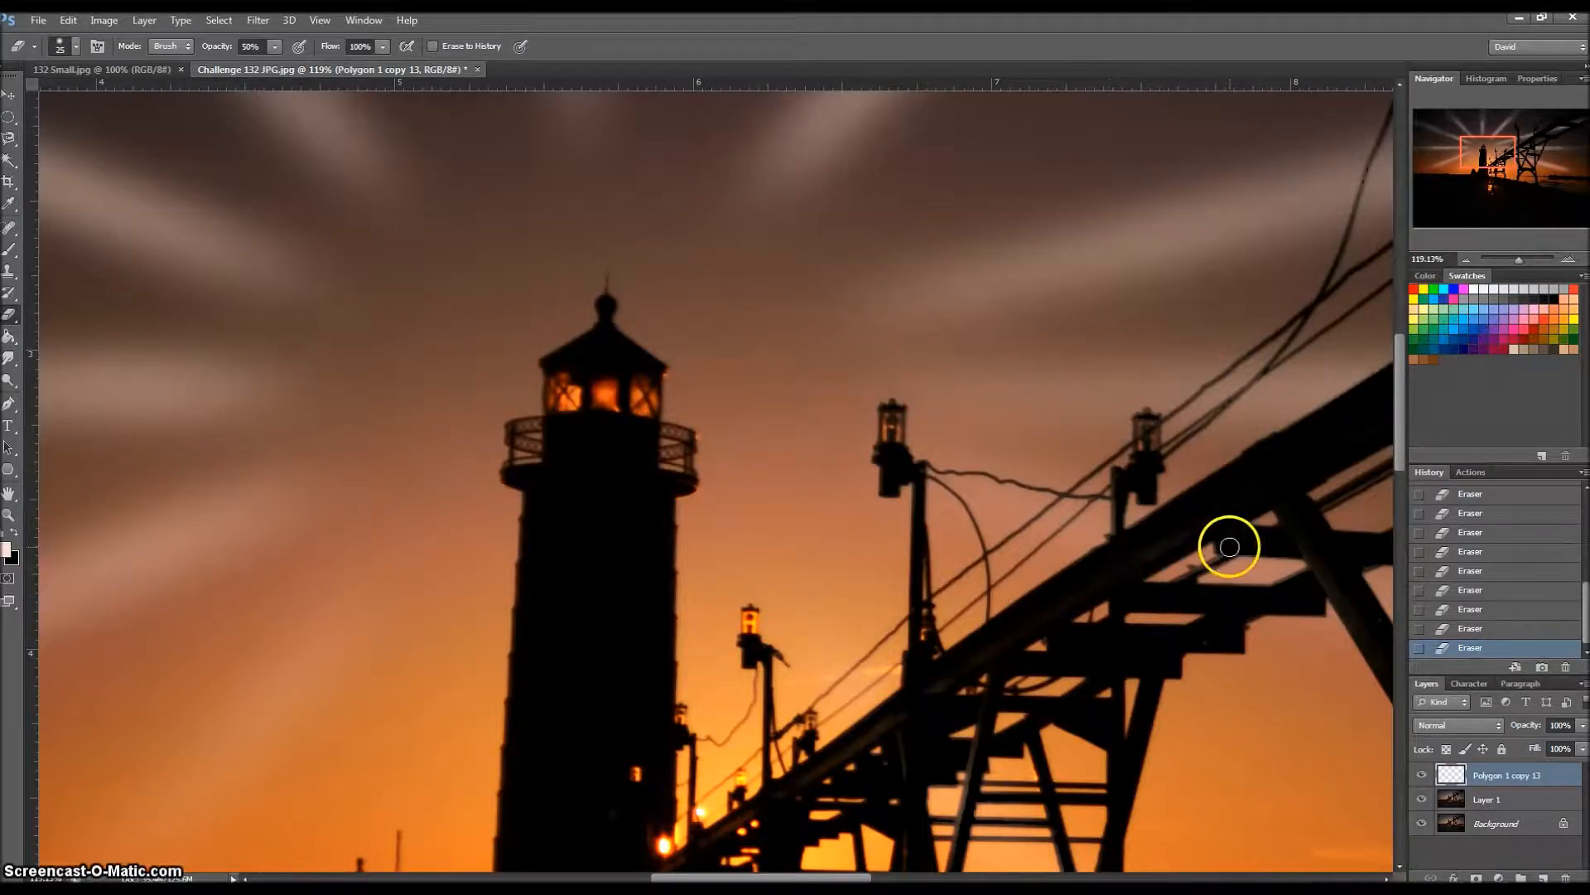
scroll(1034, 697, "down", 2)
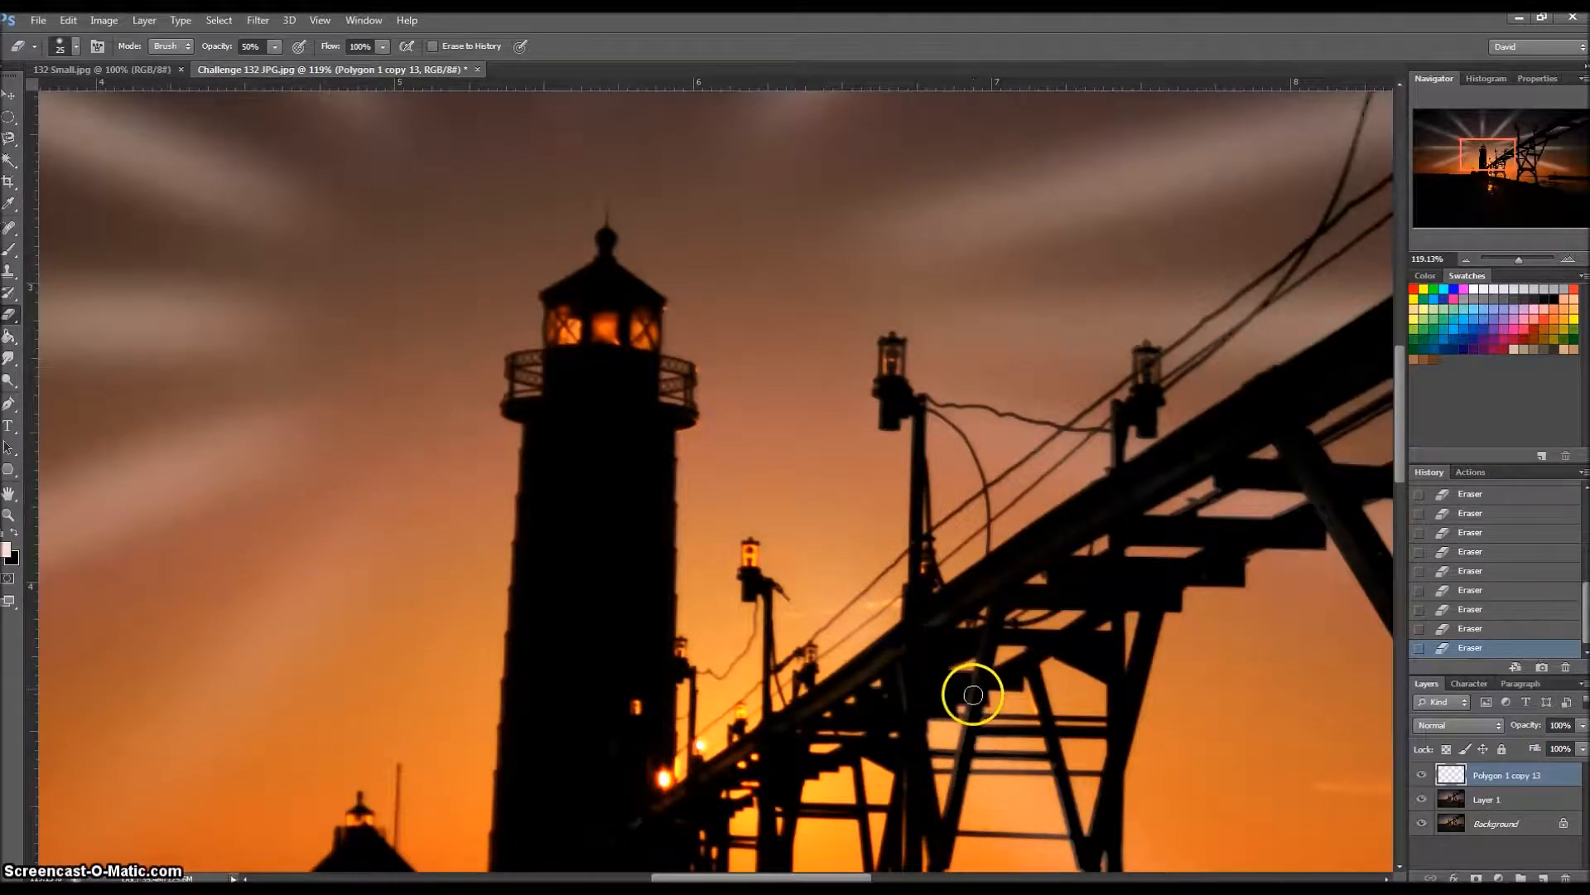
scroll(941, 750, "down", 4)
scroll(79, 174, "up", 4)
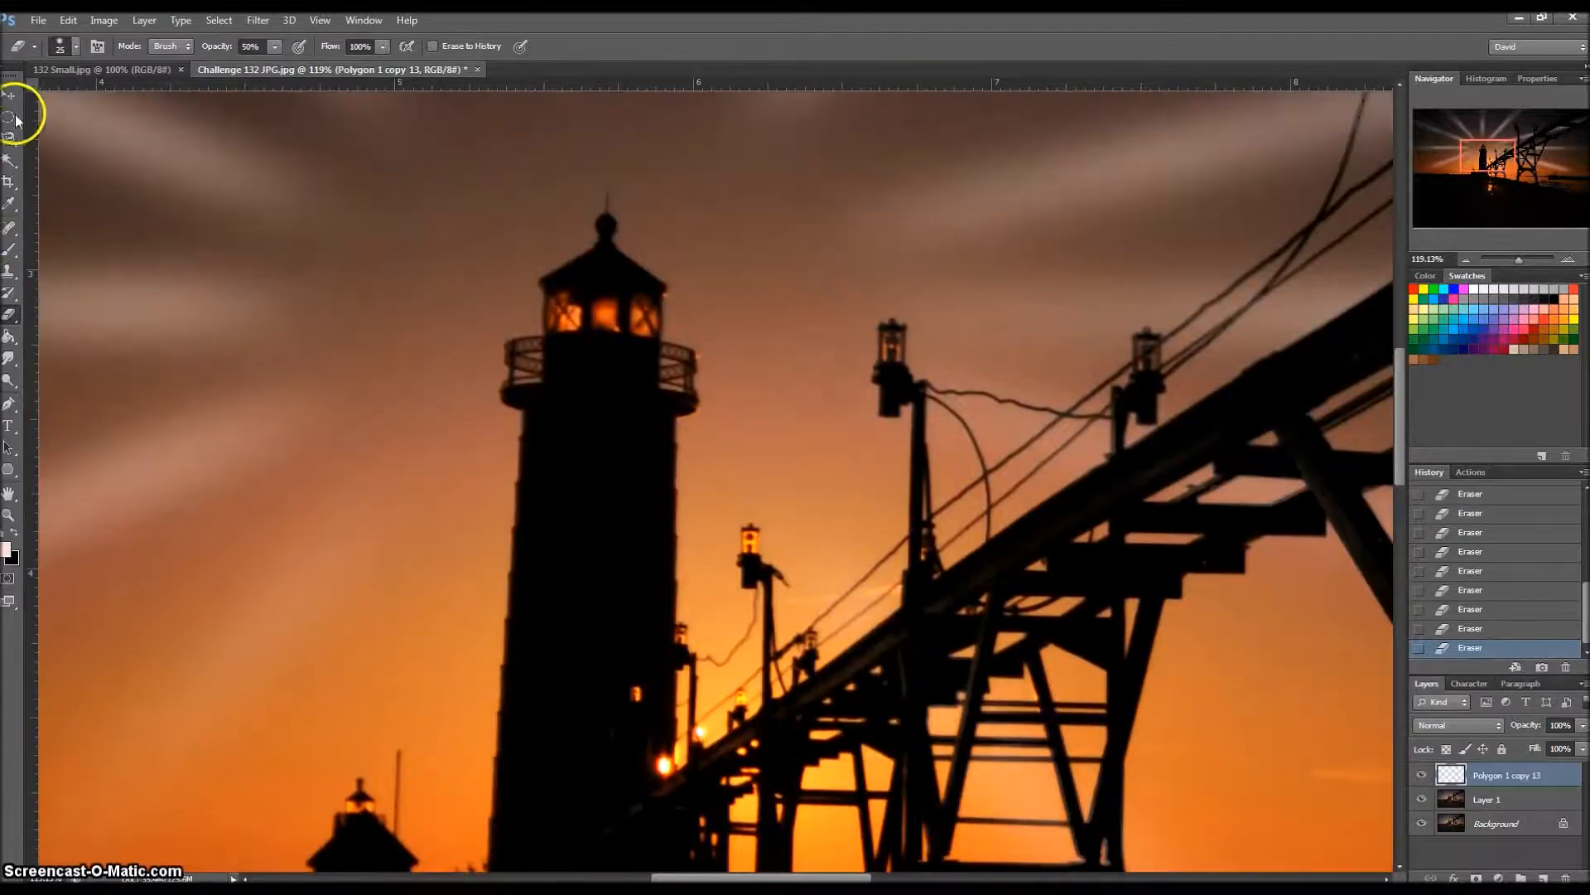
scroll(530, 174, "up", 2)
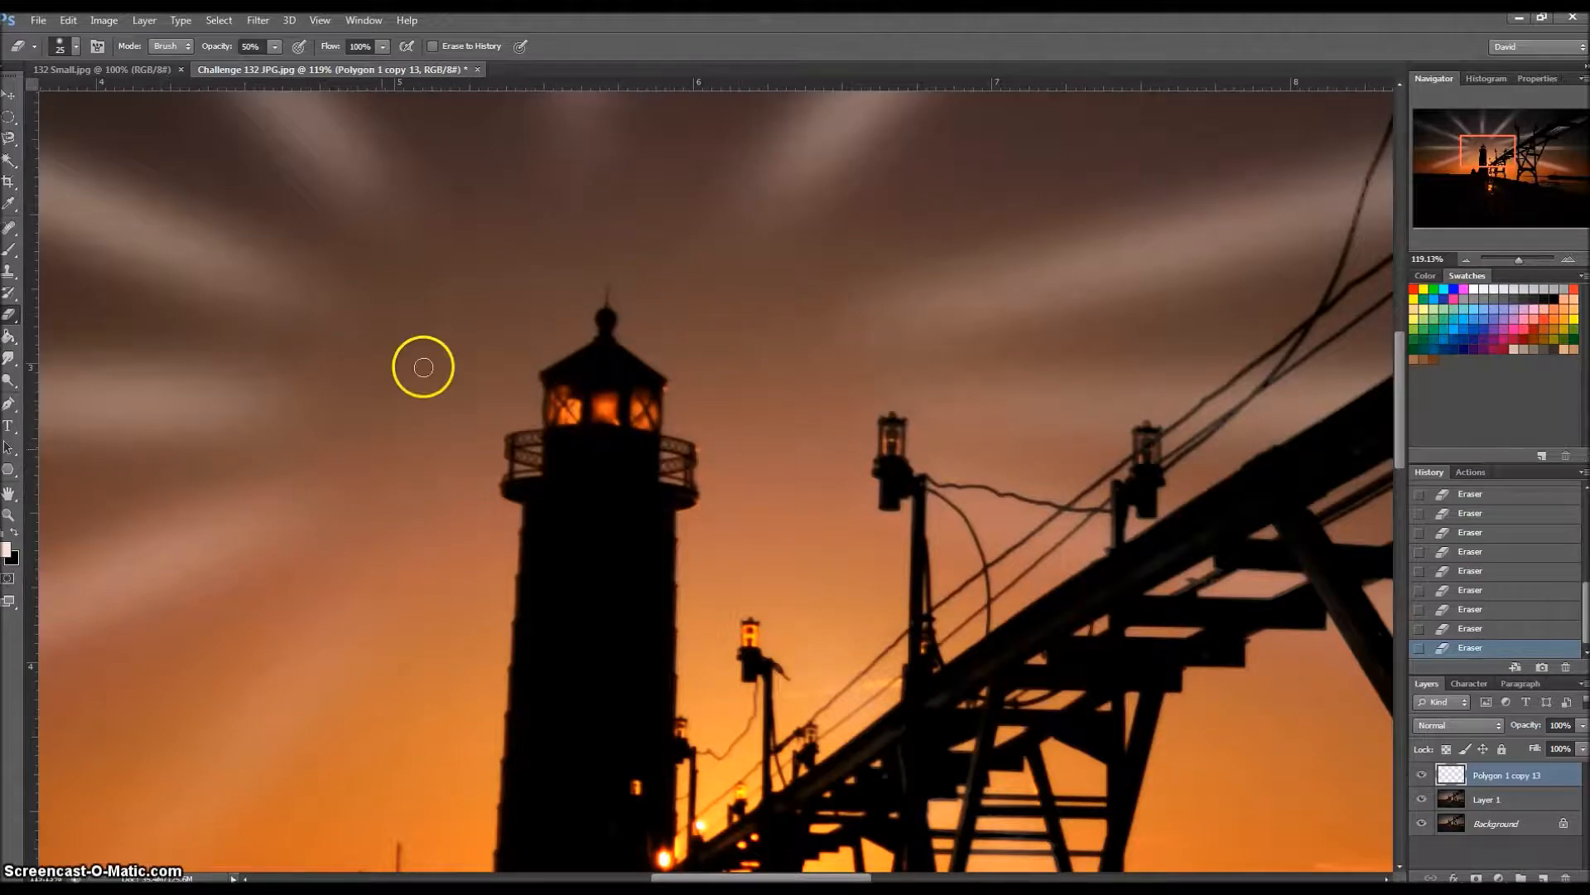
- View the whole picture at 33.3% and compare its beams with the example image 132 Small.jpg
left_click(10, 98)
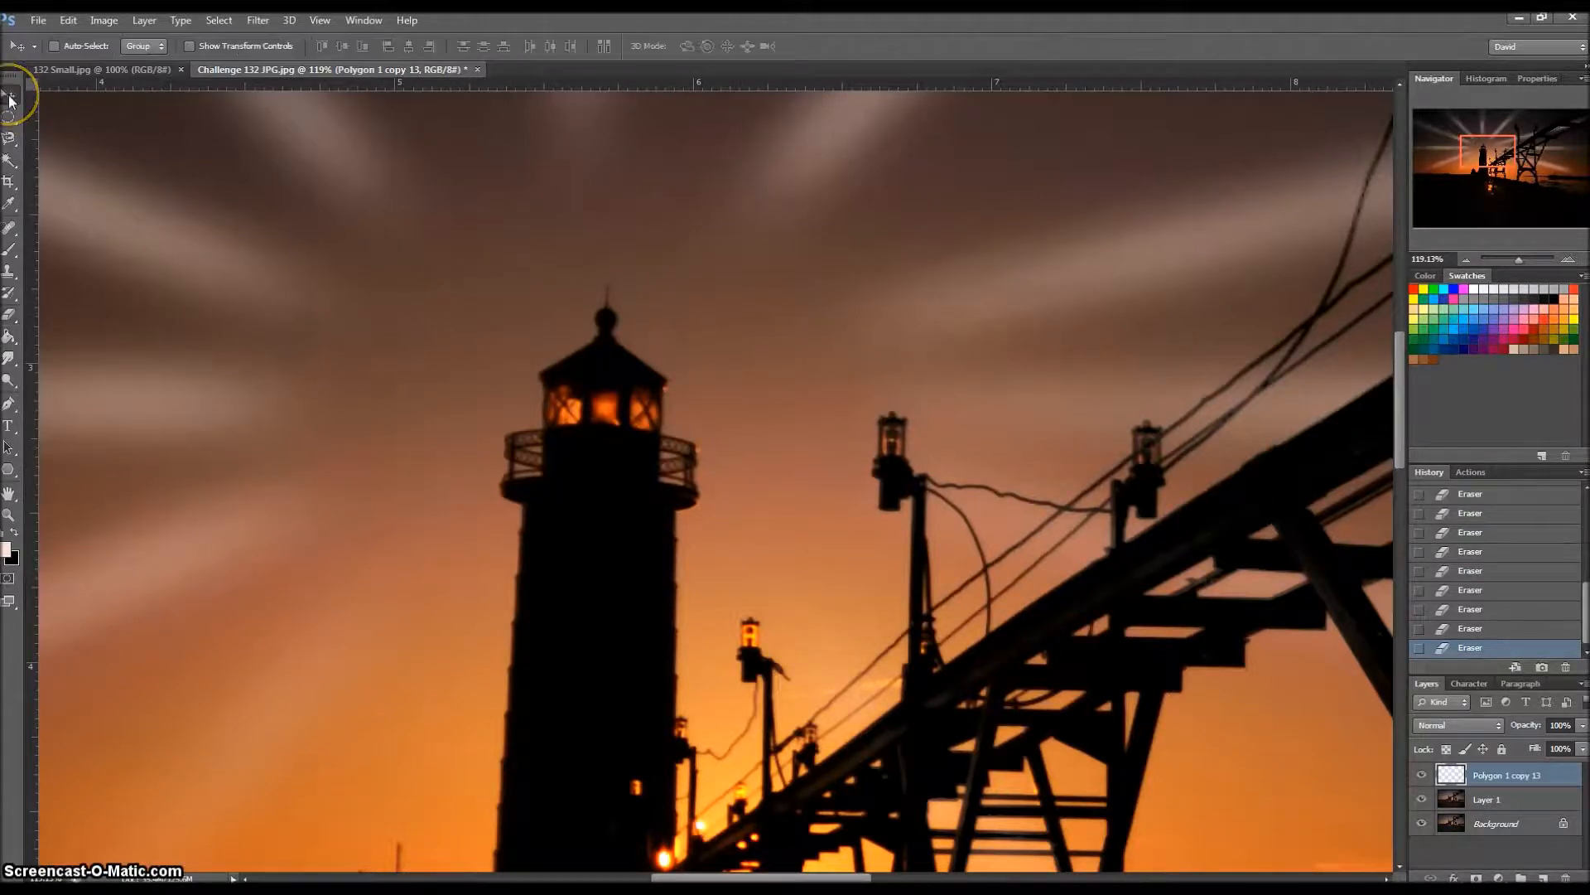
key("ctrl+minus")
key("ctrl+minus")
key("ctrl+minus")
key("ctrl+minus")
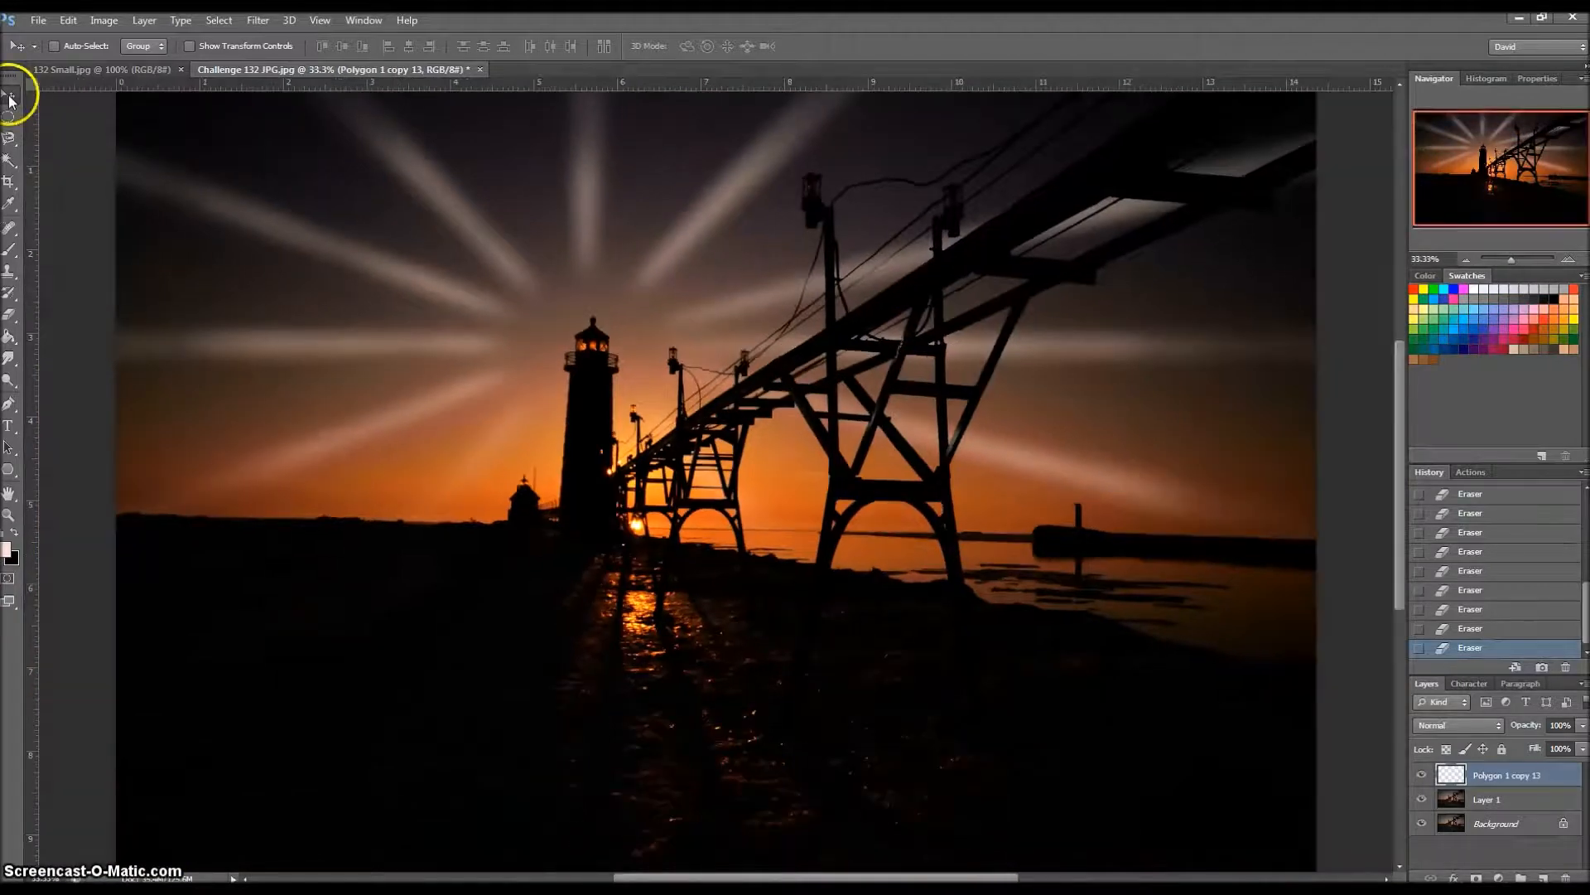
key("ctrl+minus")
key("ctrl+plus")
left_click(110, 68)
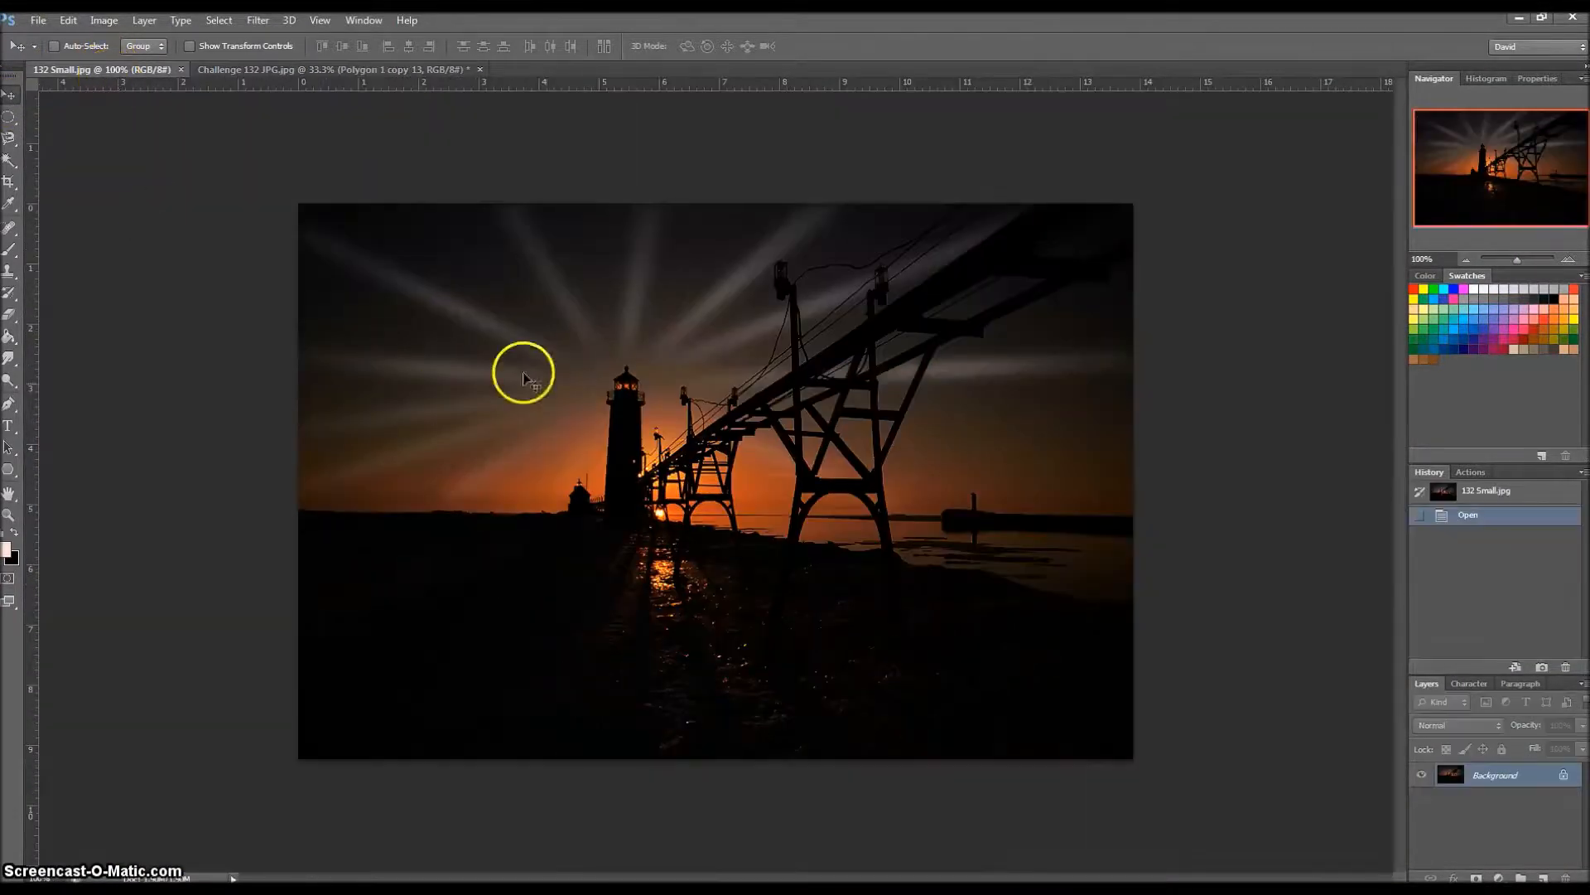
- Return to Challenge 132 JPG.jpg and lower the opacity of the Polygon 1 copy 13 beams layer to 45%
left_click(290, 69)
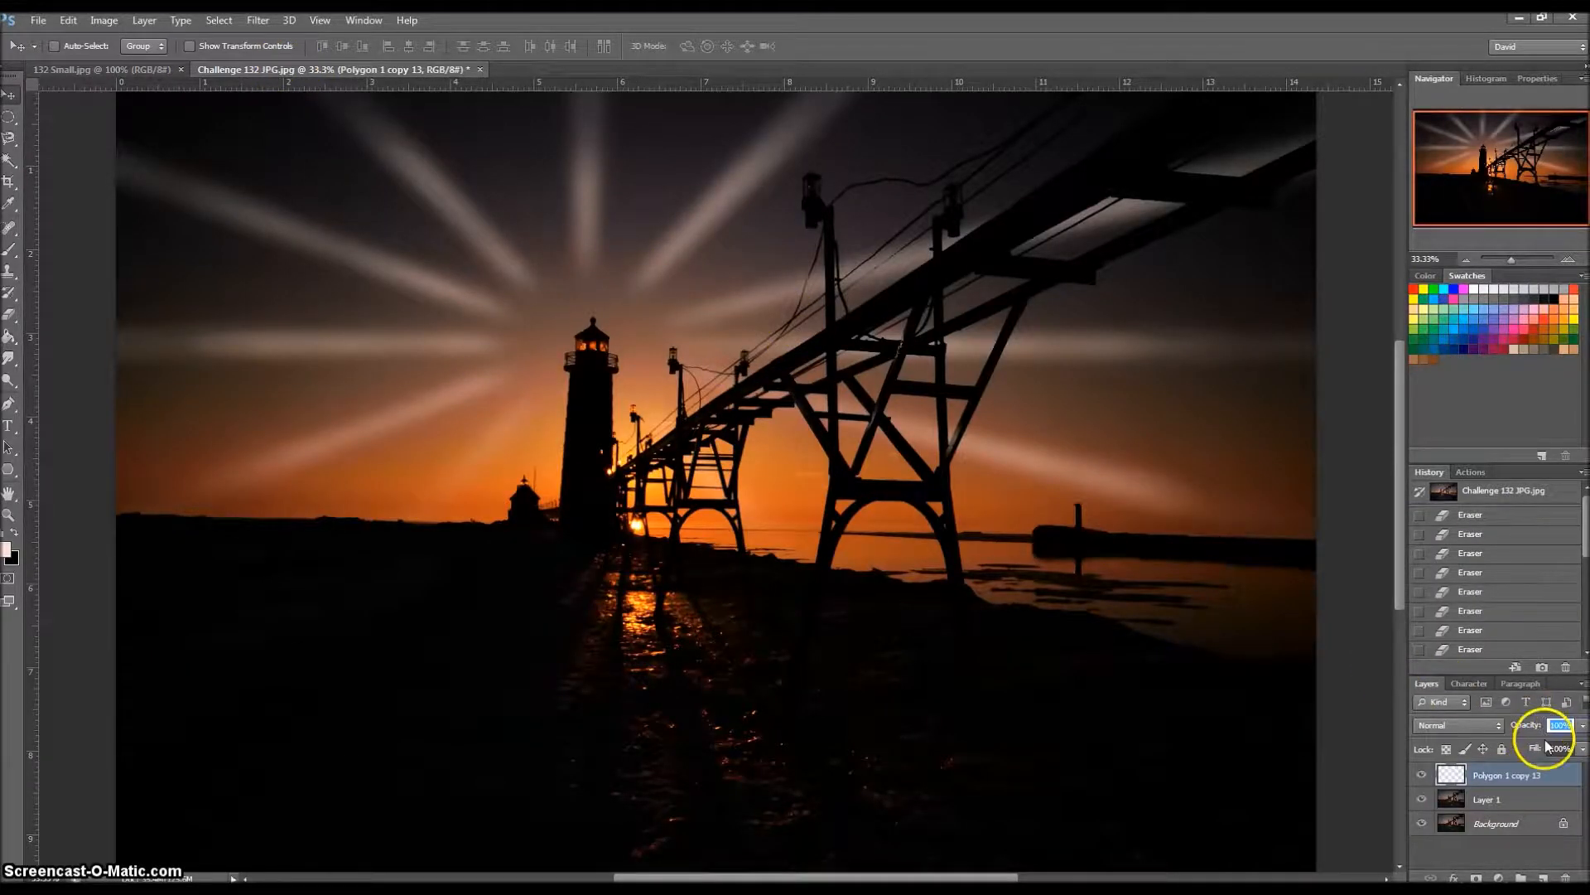
type("75")
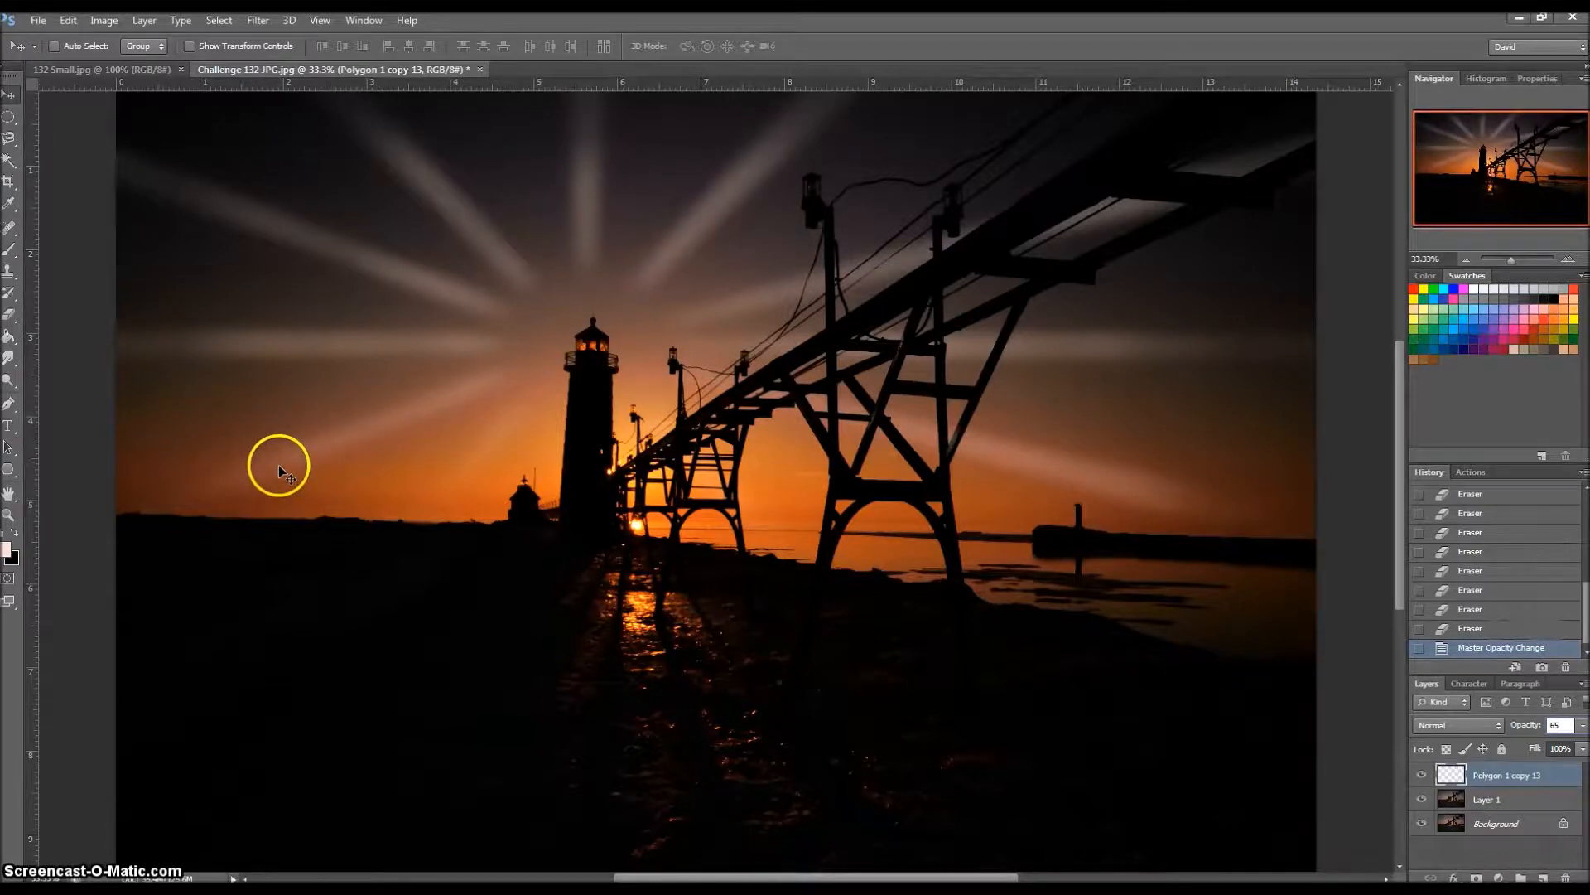
left_click_drag(1562, 723, 1525, 715)
type("45")
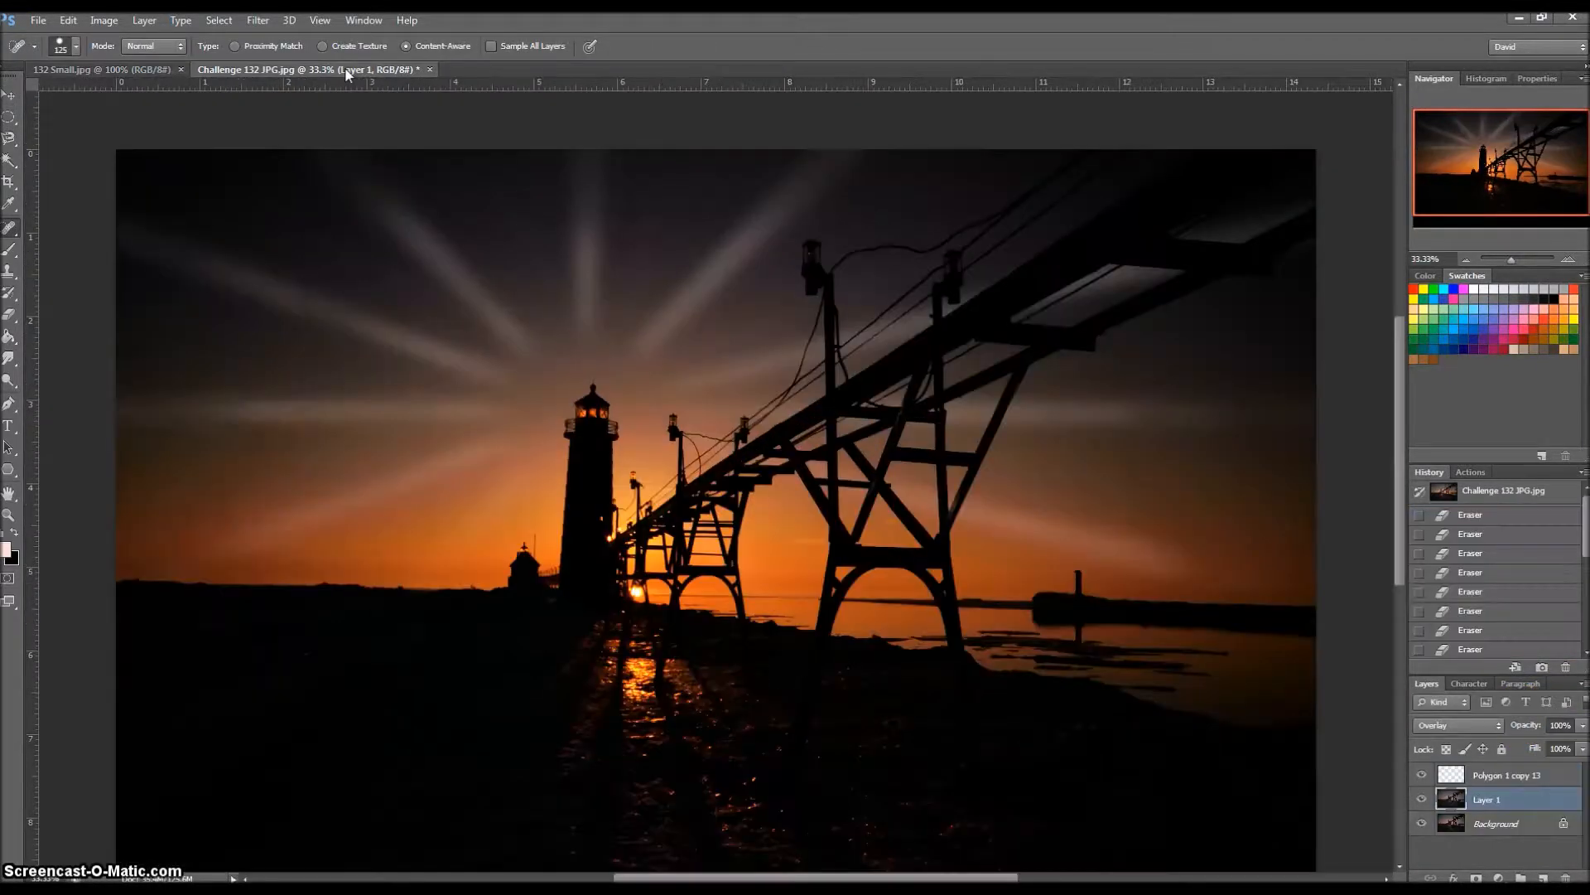
- Compare the softened beams in the finished picture with those in the example image 132 Small.jpg
left_click(107, 73)
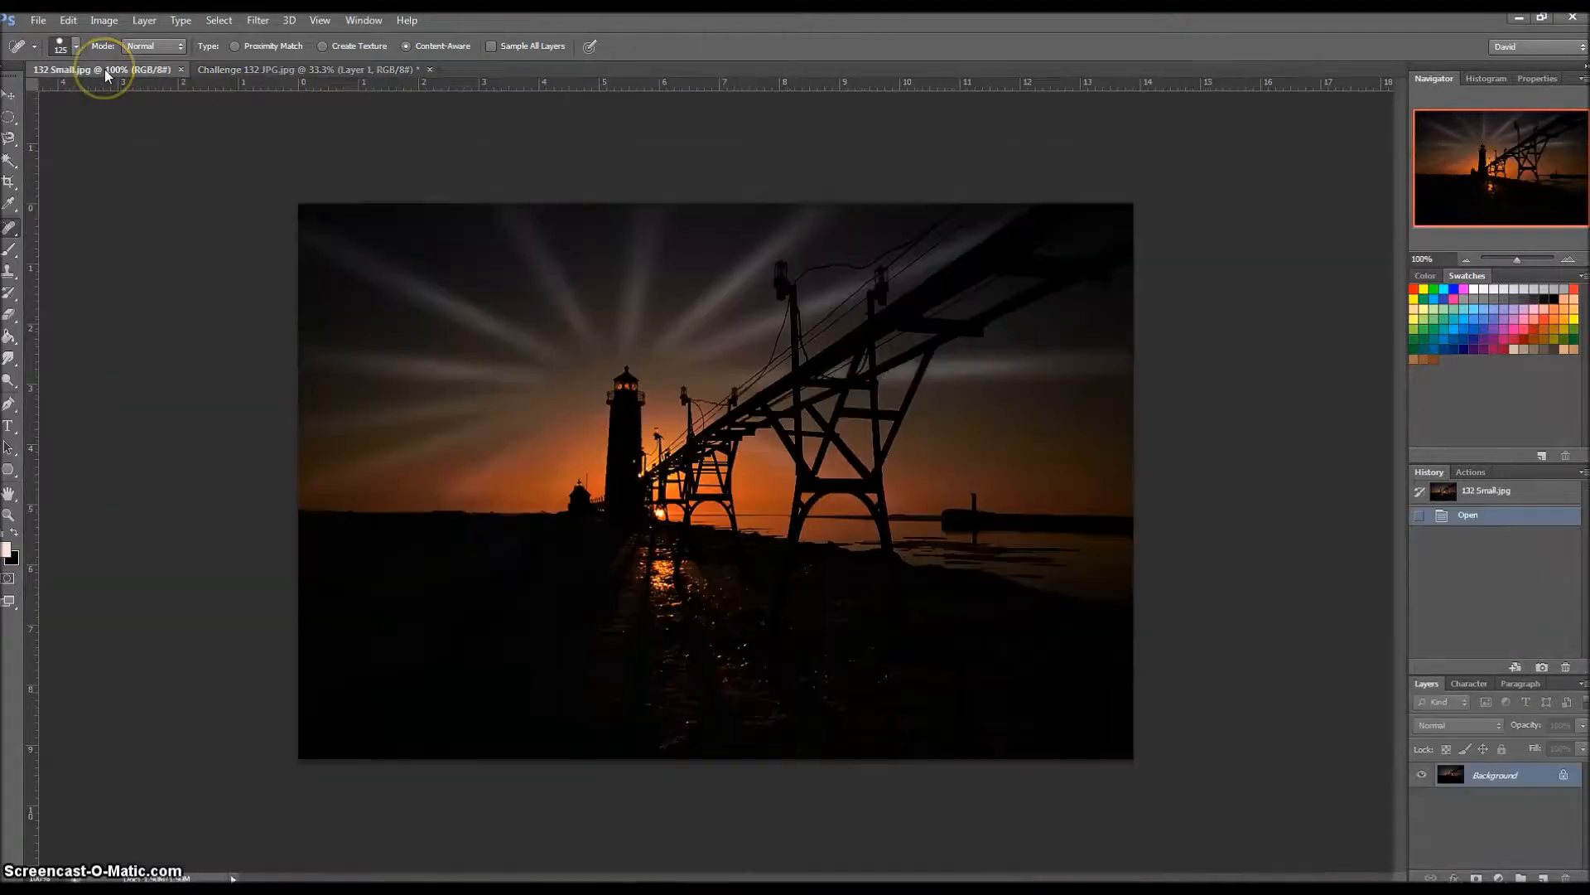
left_click(315, 73)
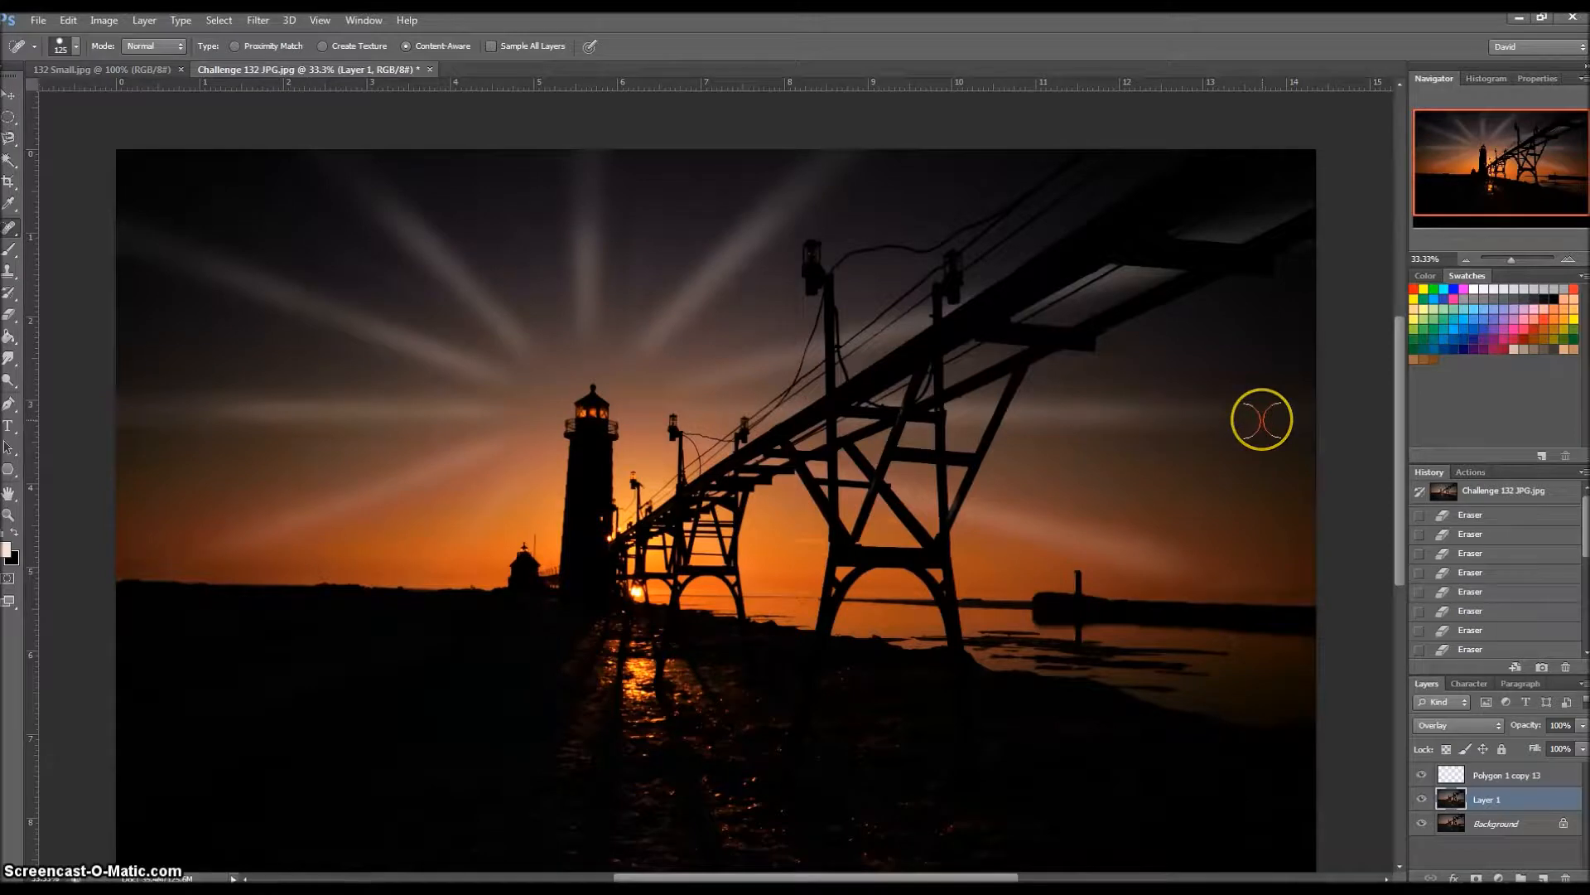
left_click(10, 97)
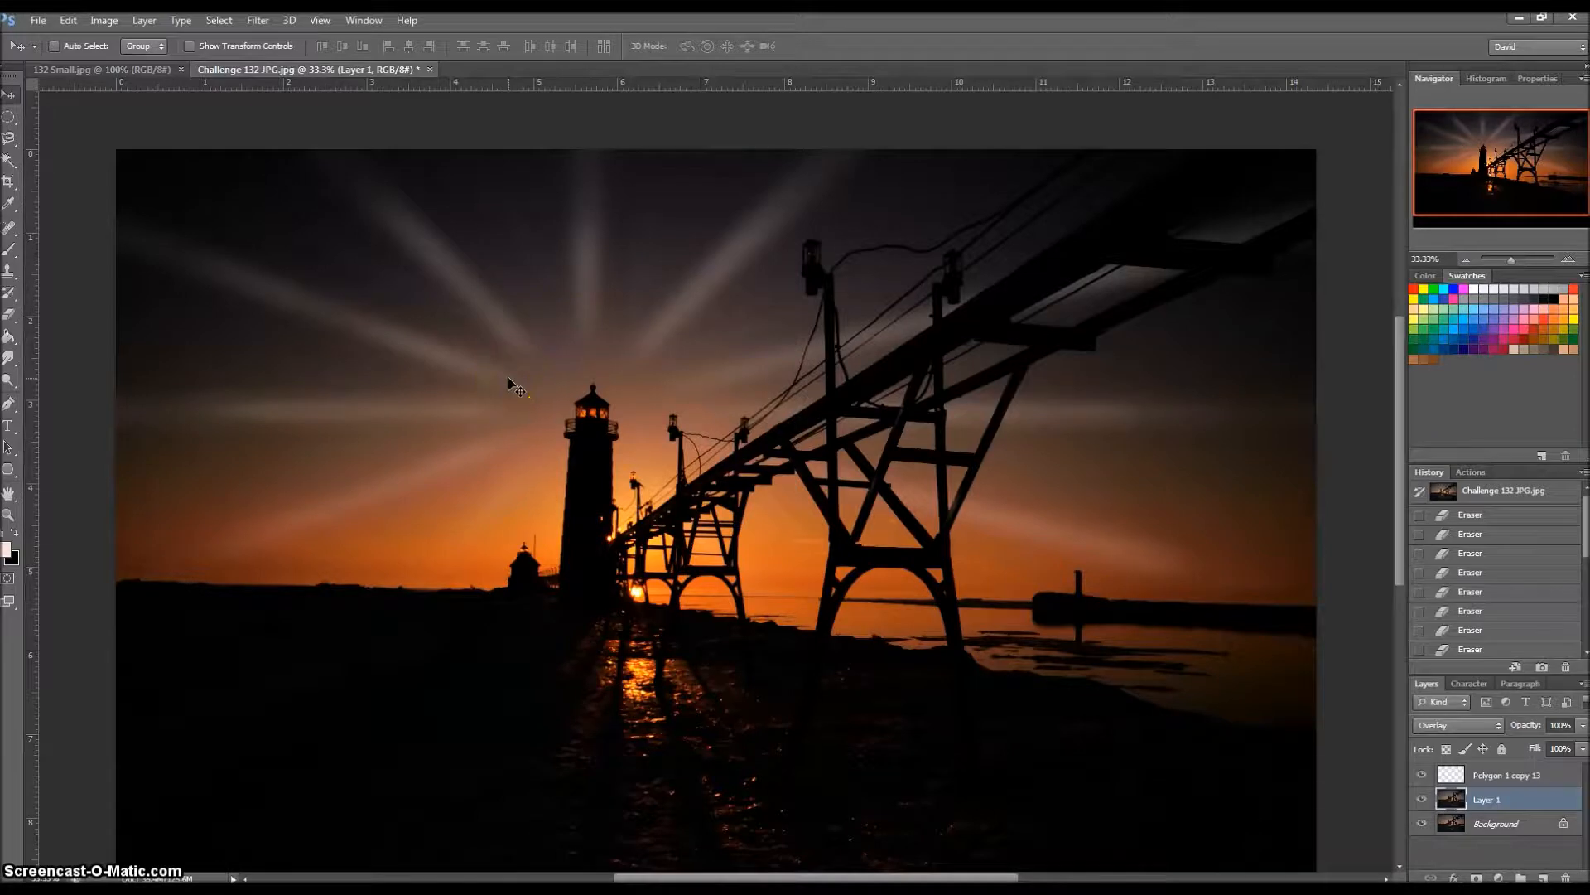
left_click(106, 69)
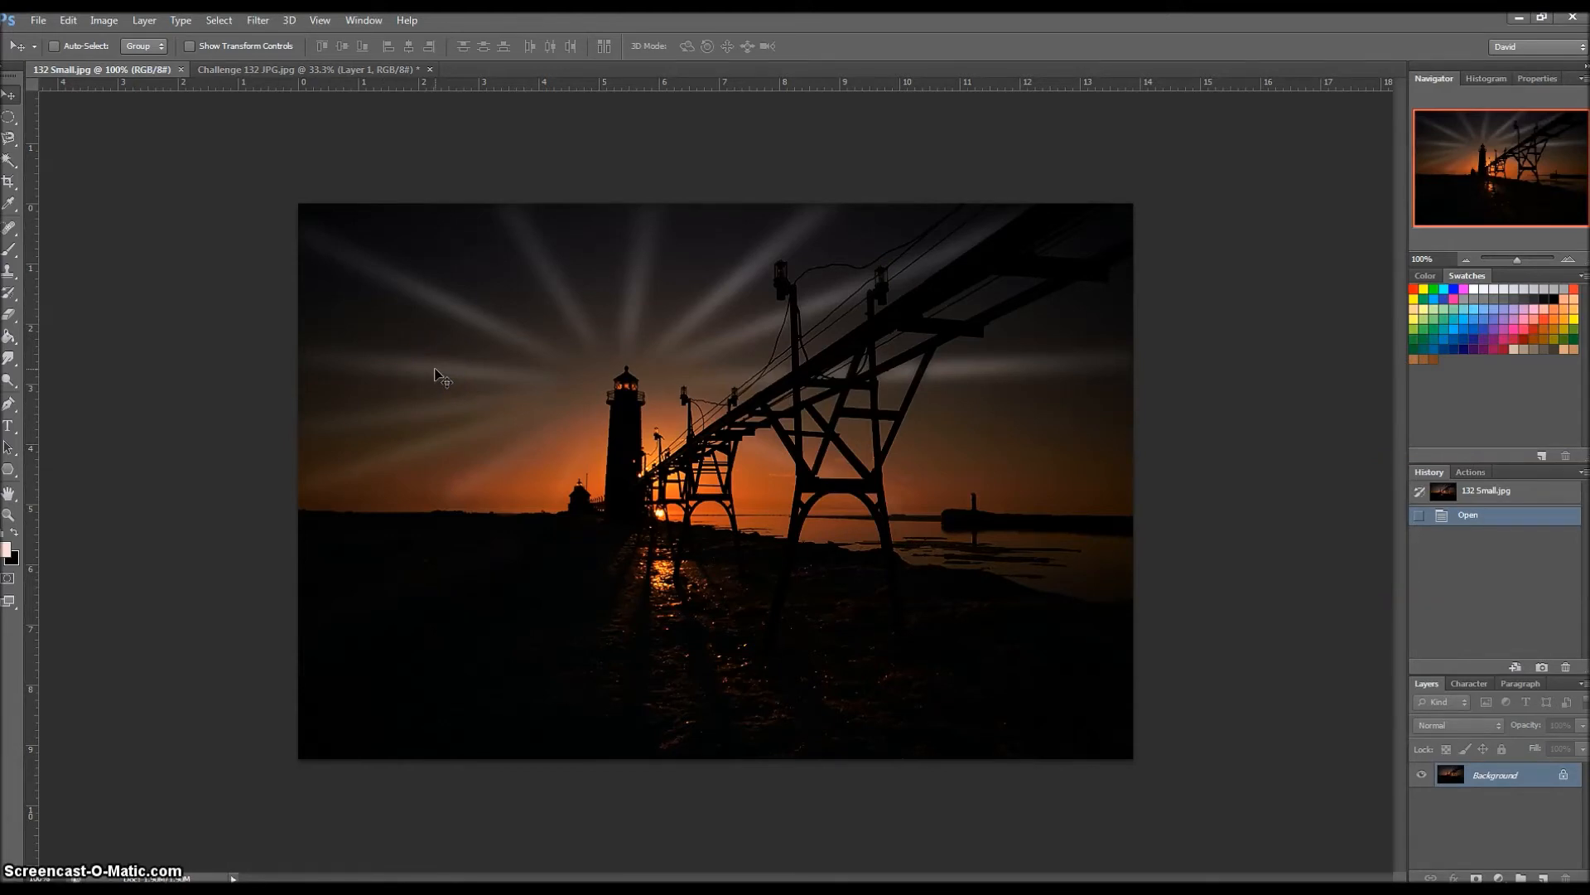
left_click(492, 402)
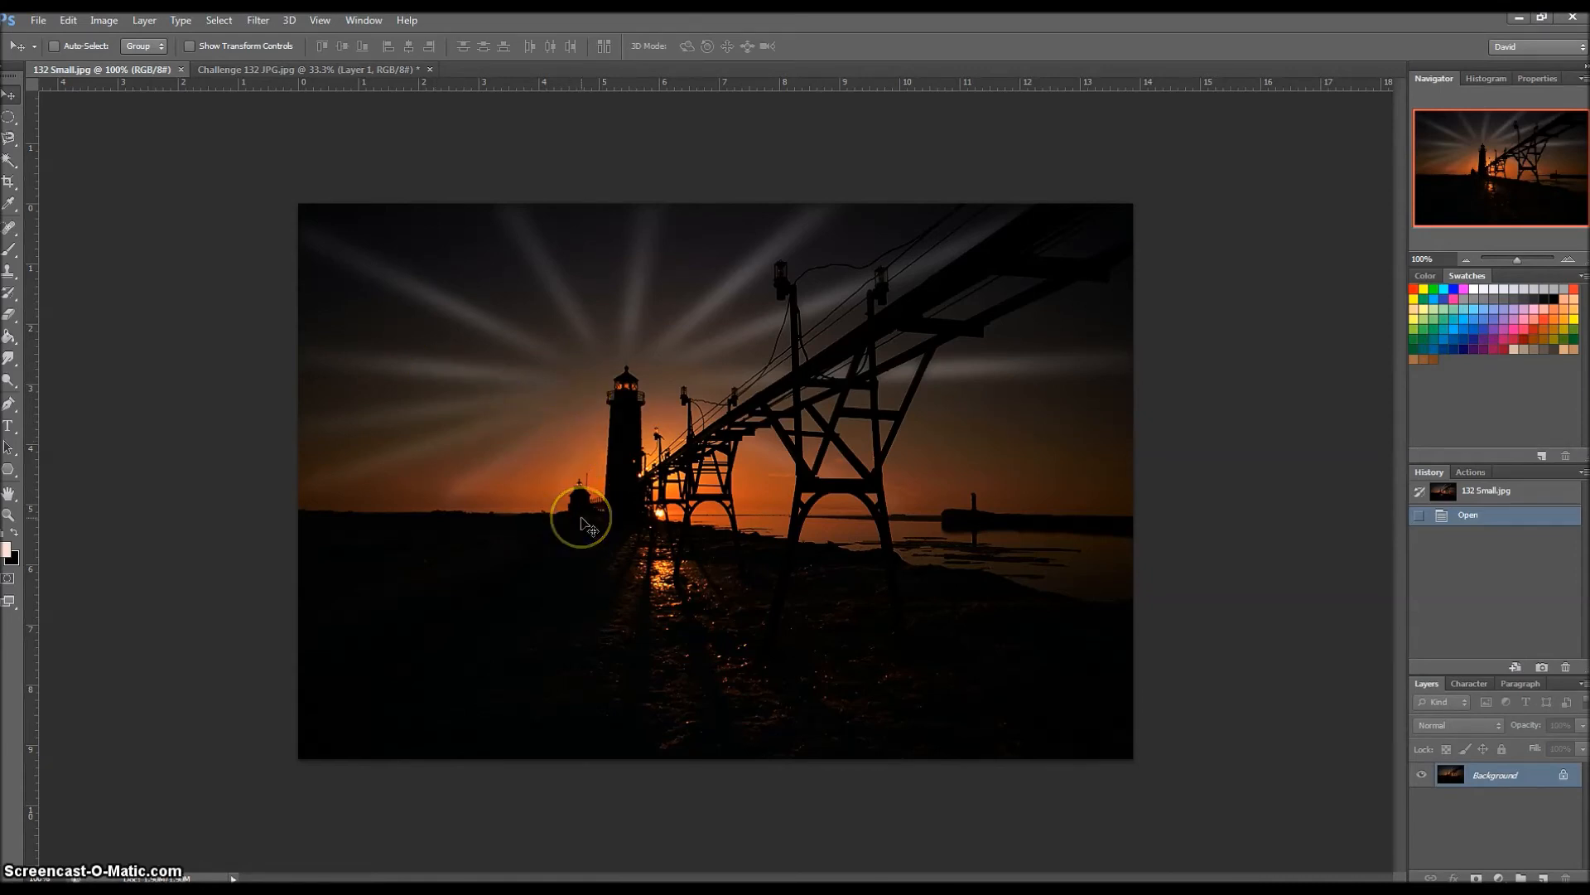